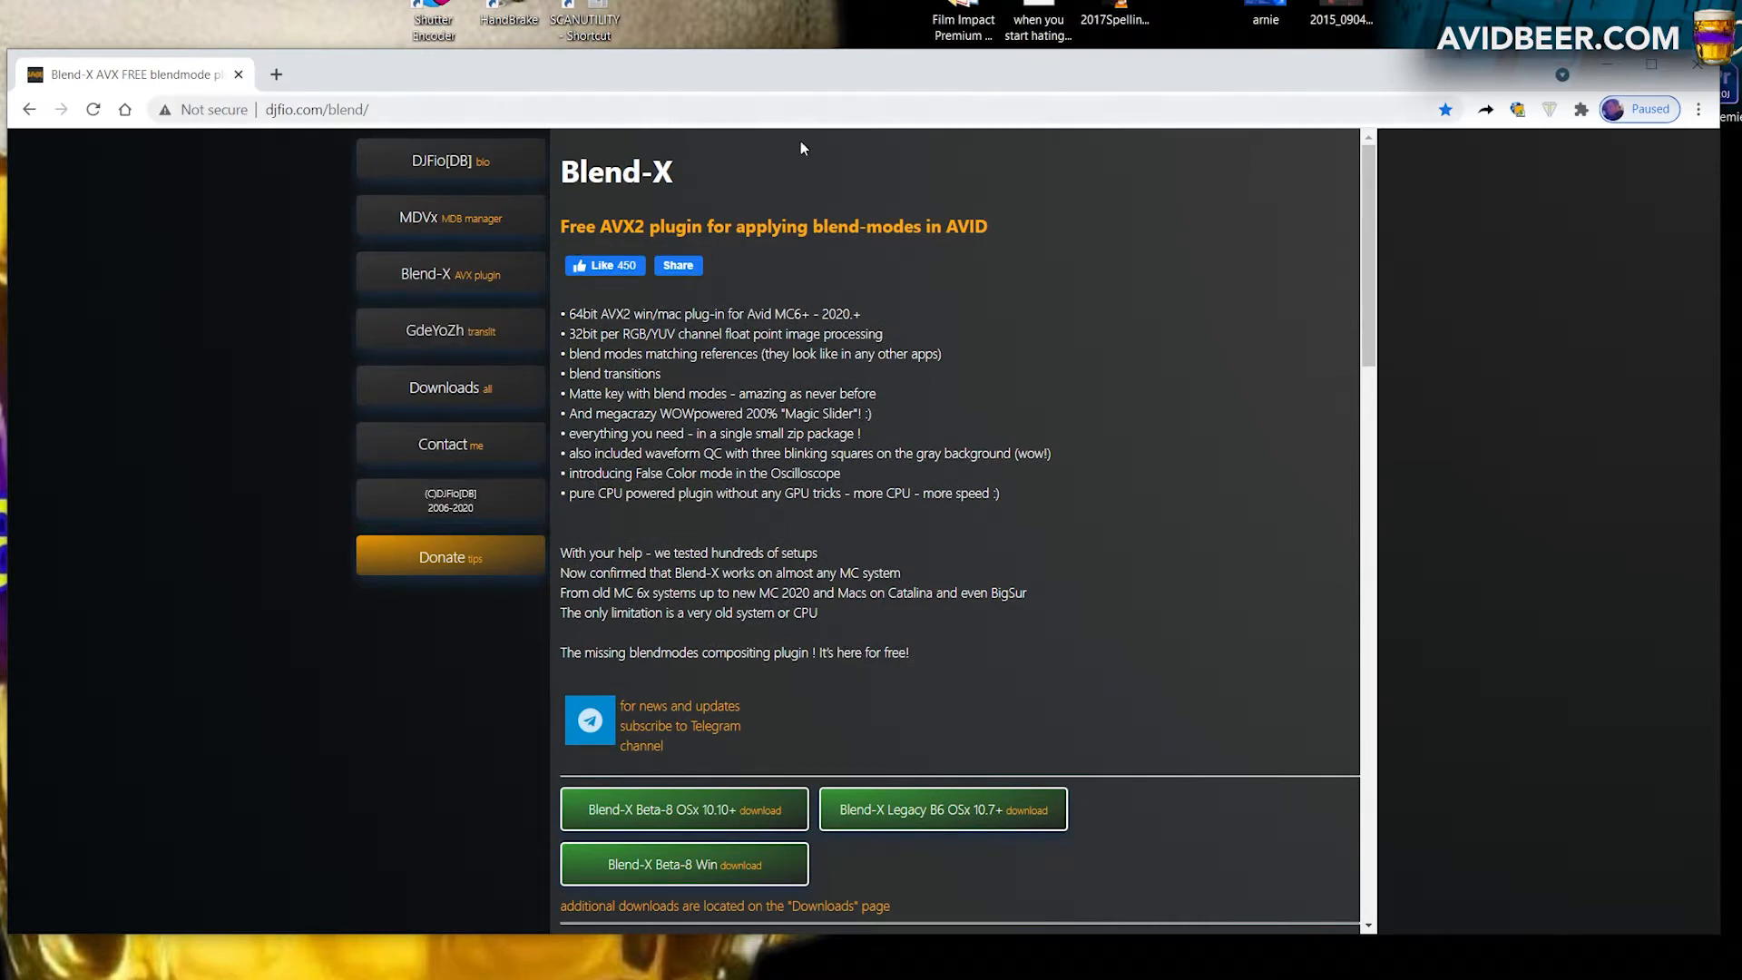
Step: Download the Windows beta 8 plugin archive, beta8_AVX2xBlend_Win64.zip, from the site's downloads page
{"action": "left_click", "coordinate": [450, 160]}
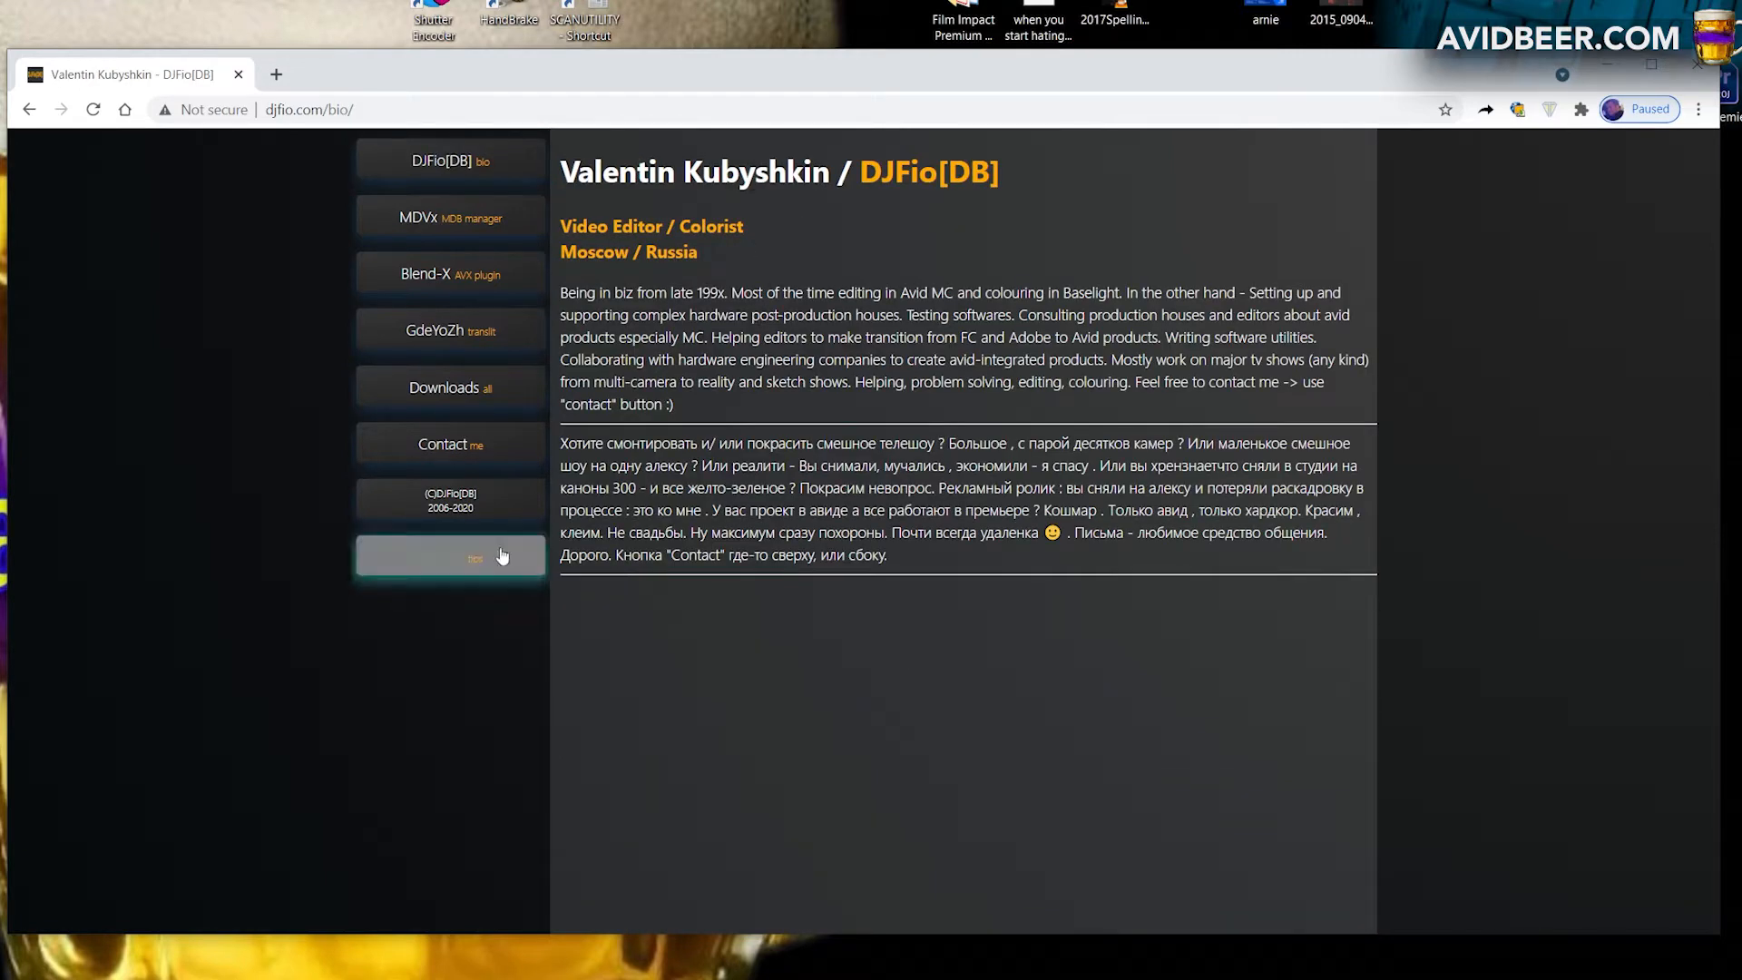
{"action": "left_click", "coordinate": [457, 387]}
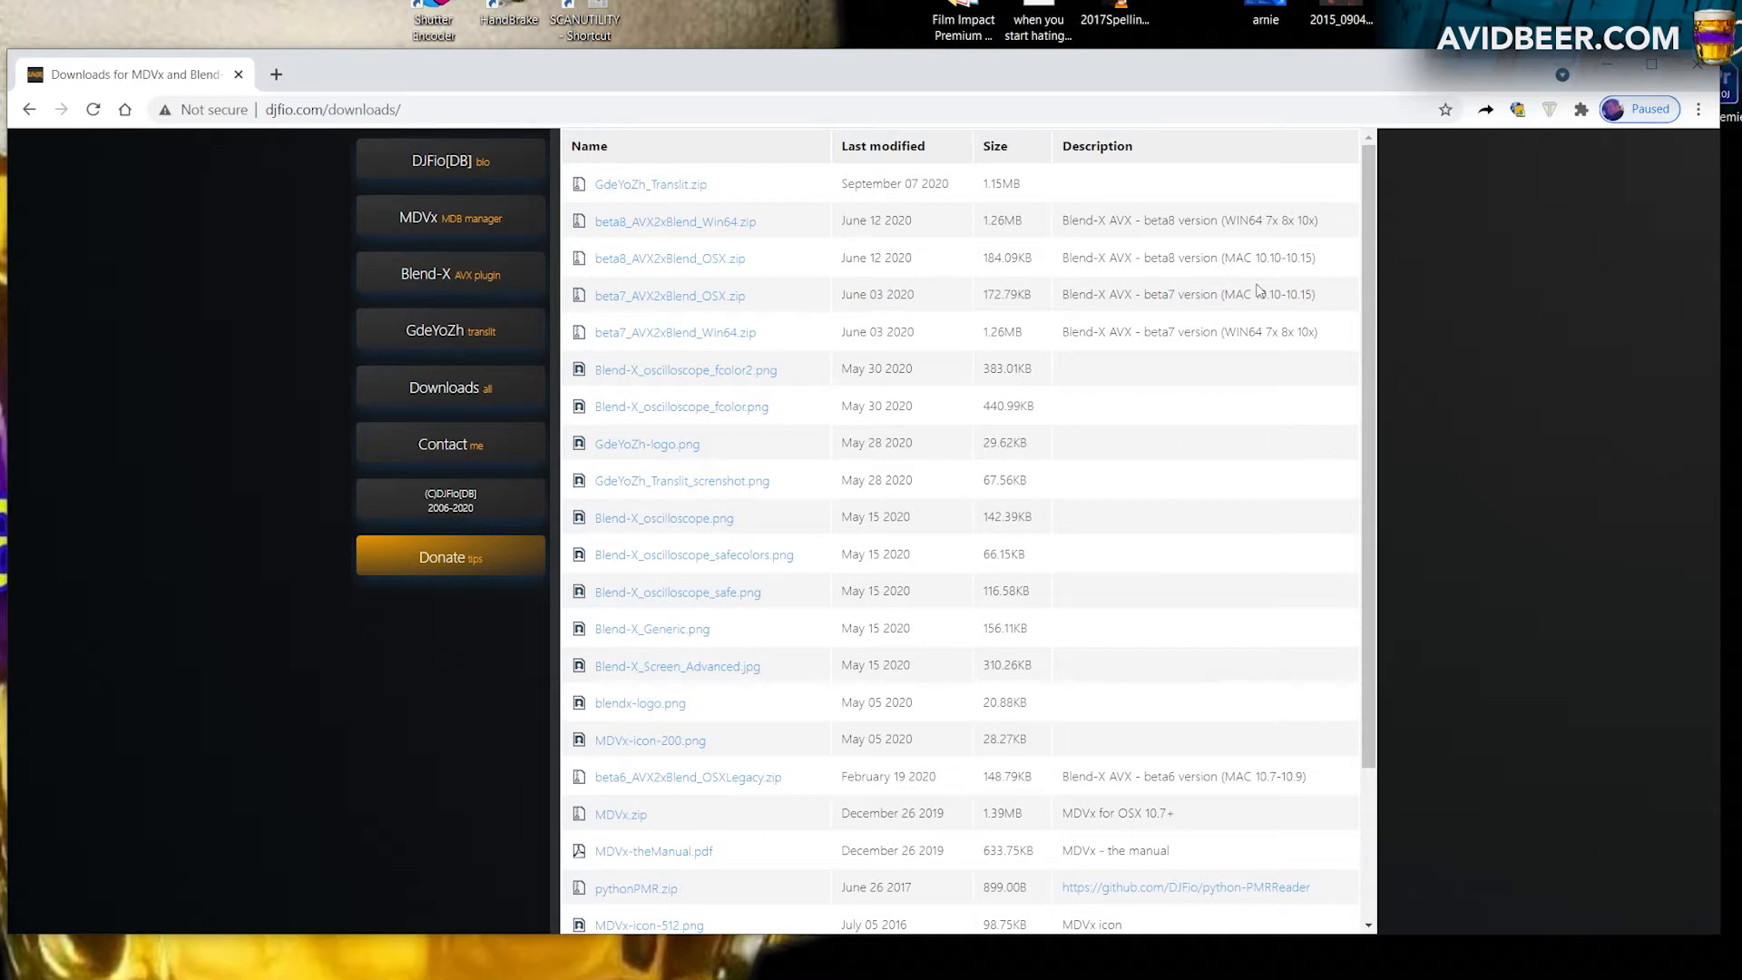
{"action": "left_click", "coordinate": [698, 224]}
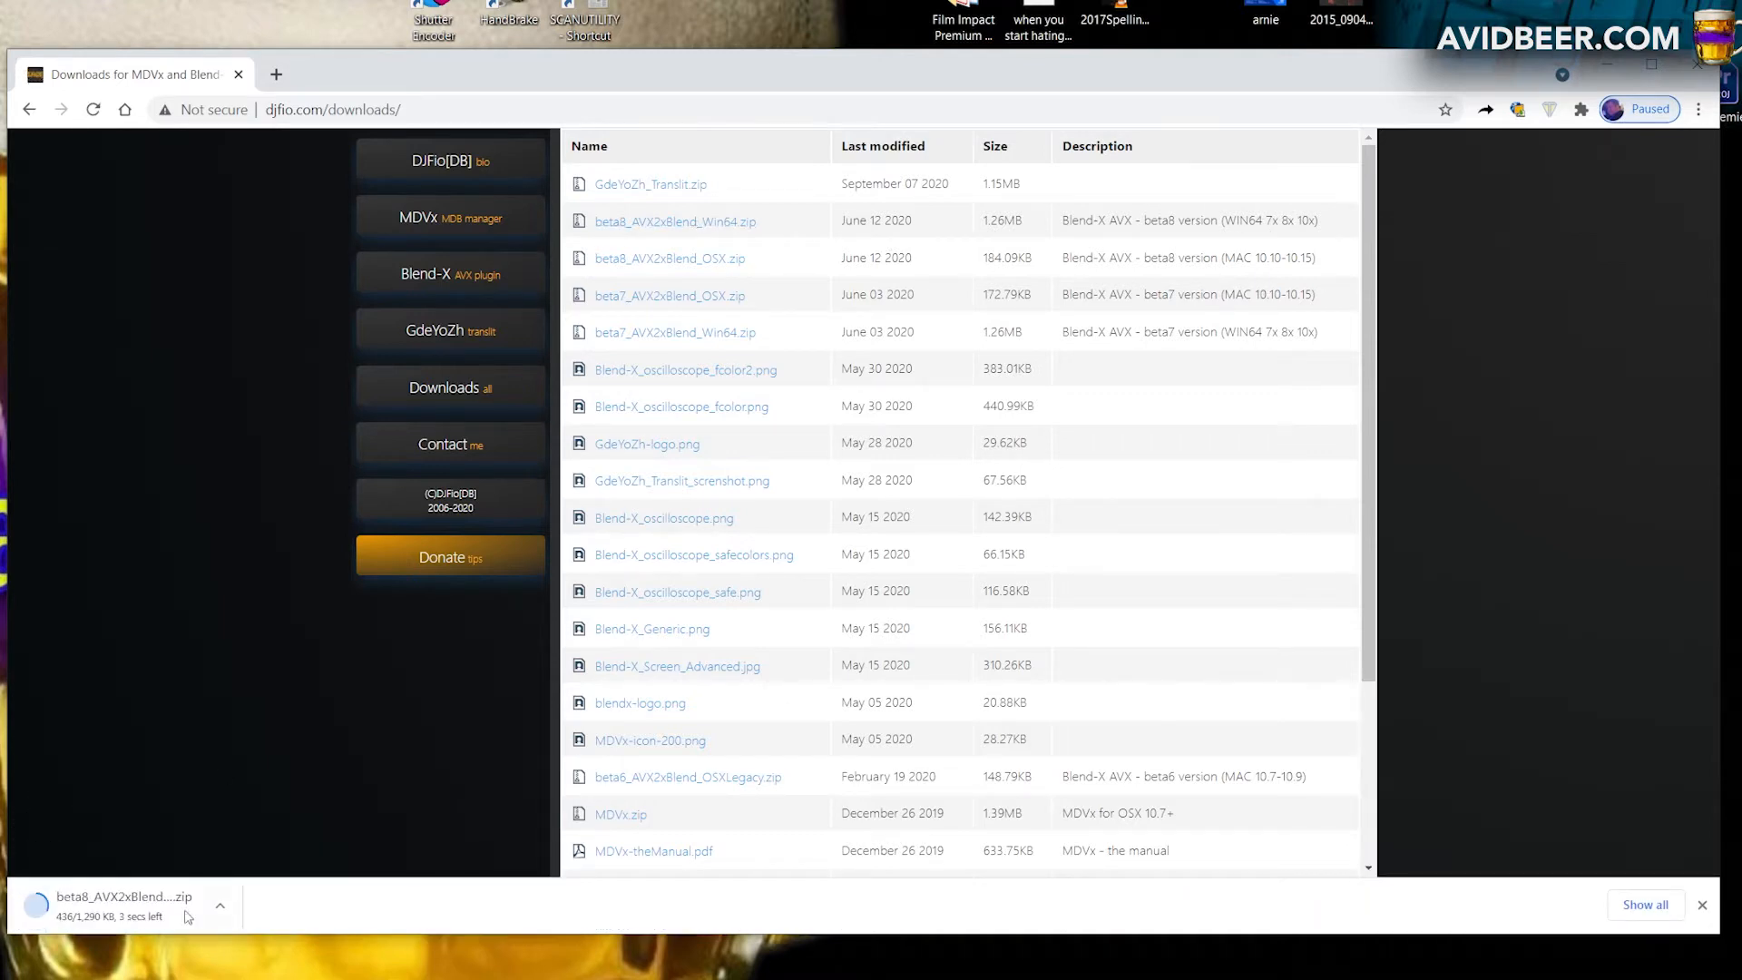
Step: Open the browser's download list, skip the duplicate zip when copying it to the desktop, and minimize the browser
{"action": "key", "text": "ctrl+j"}
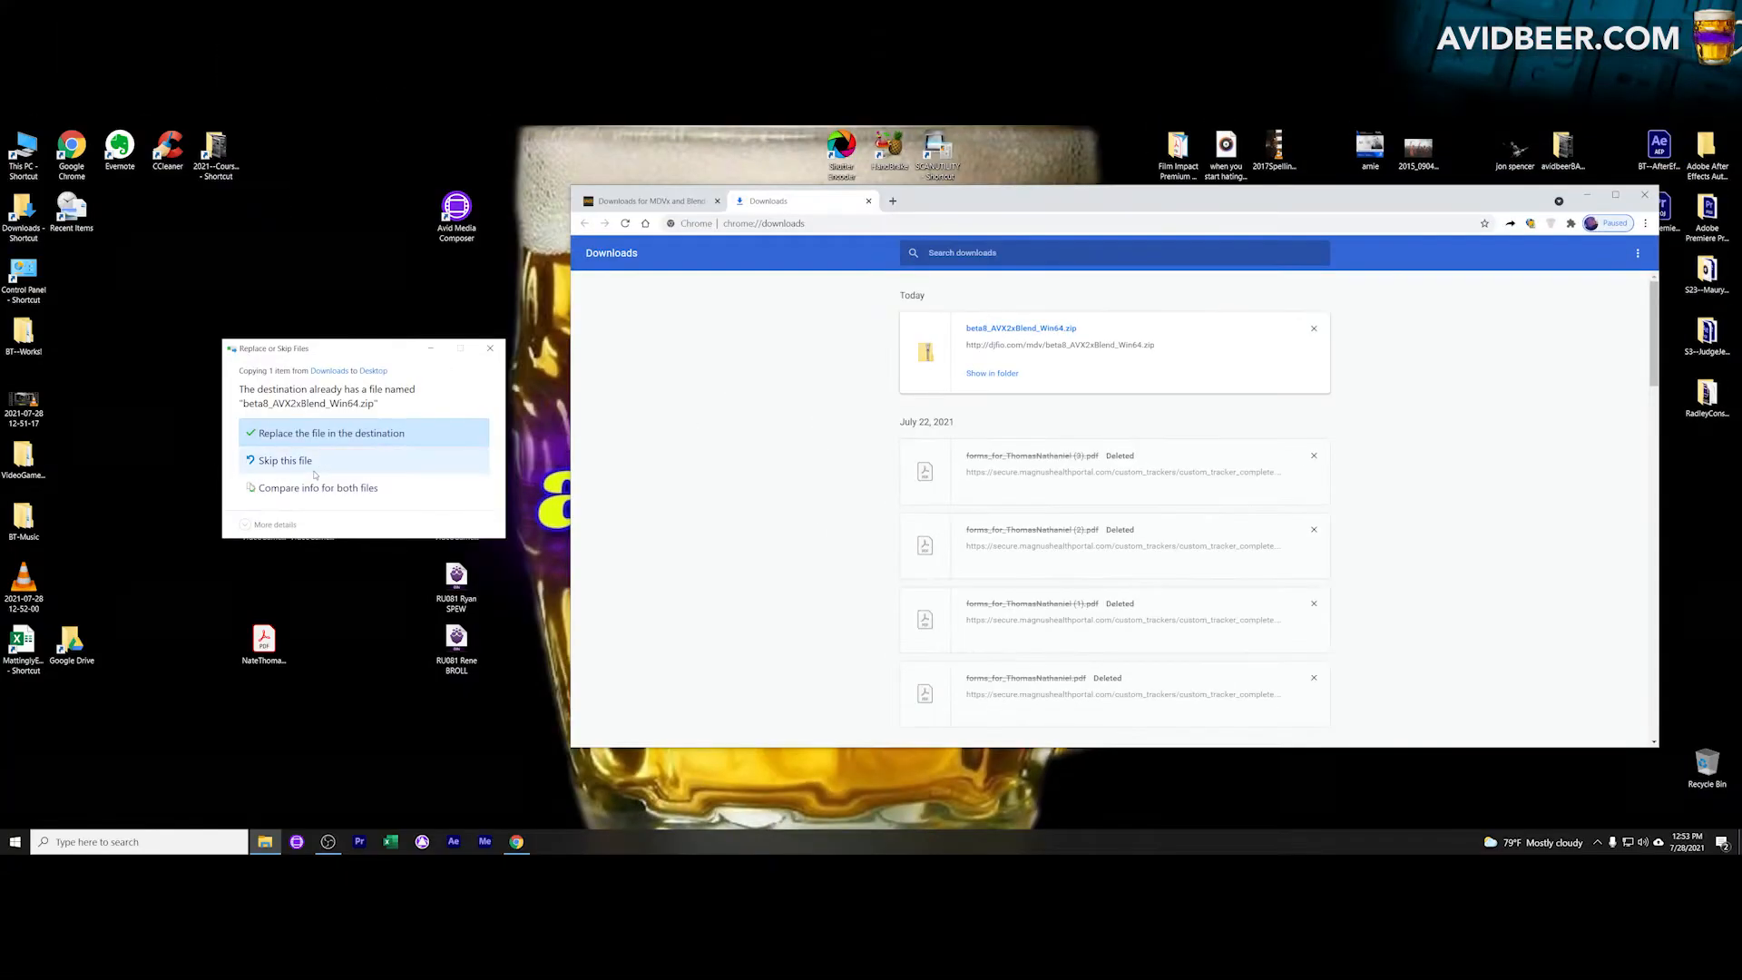
{"action": "left_click", "coordinate": [336, 461]}
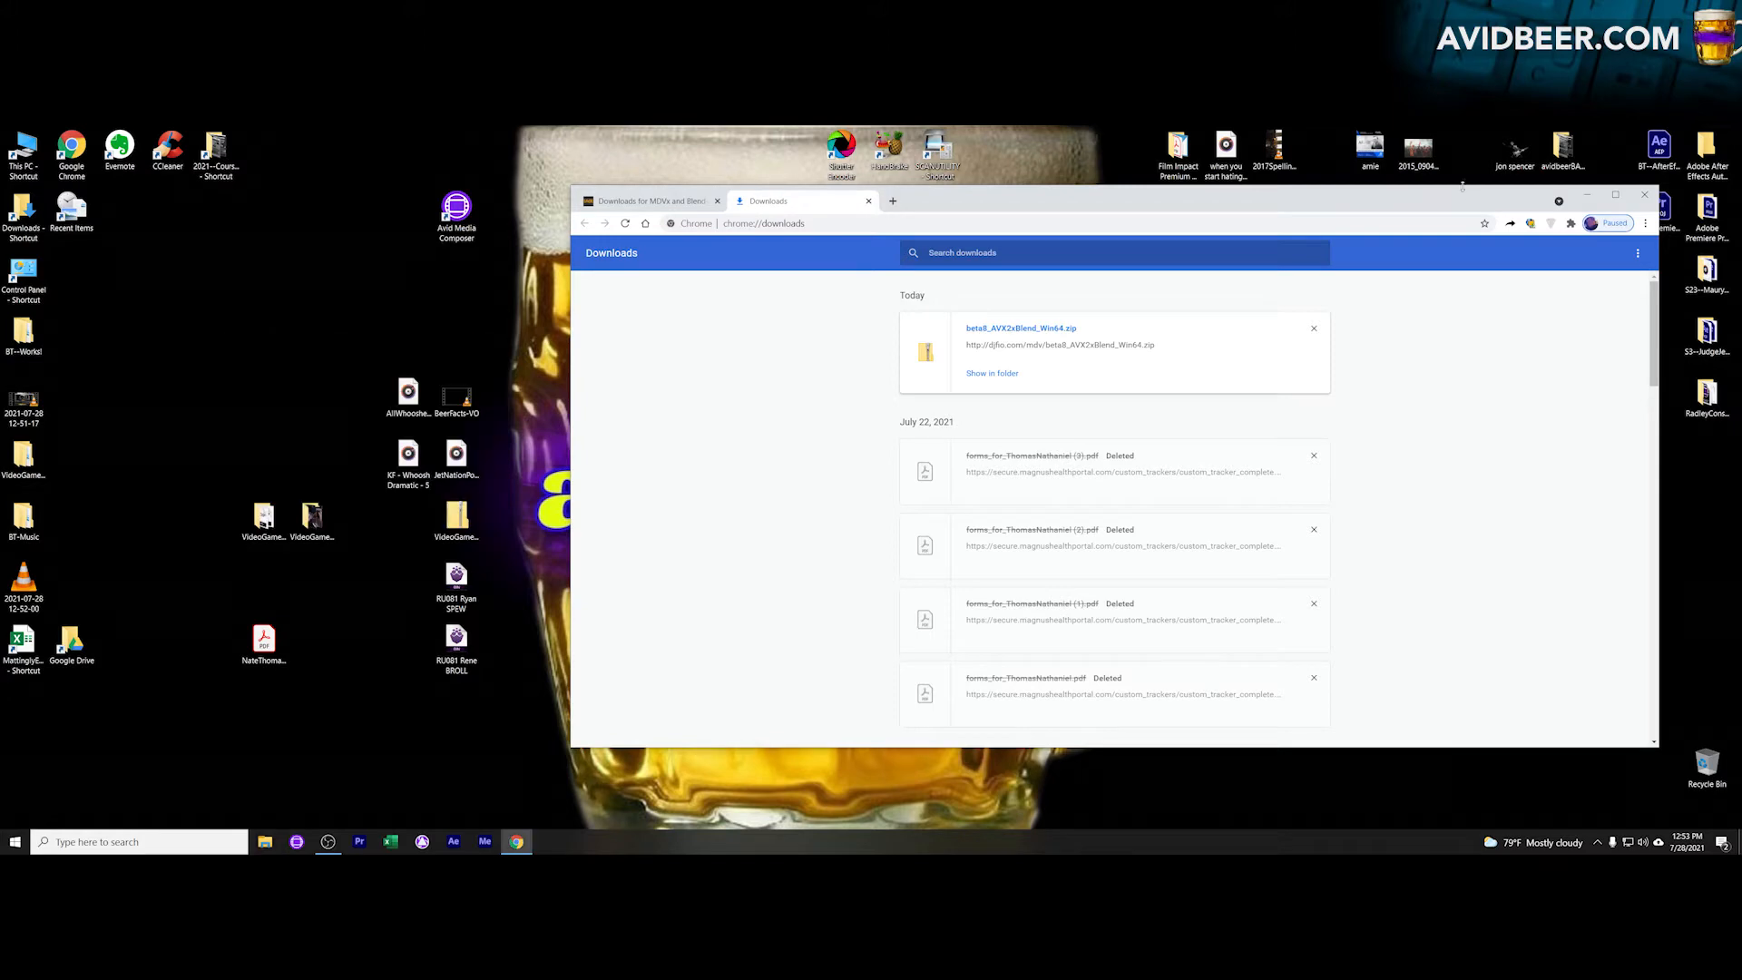
{"action": "left_click", "coordinate": [1587, 196]}
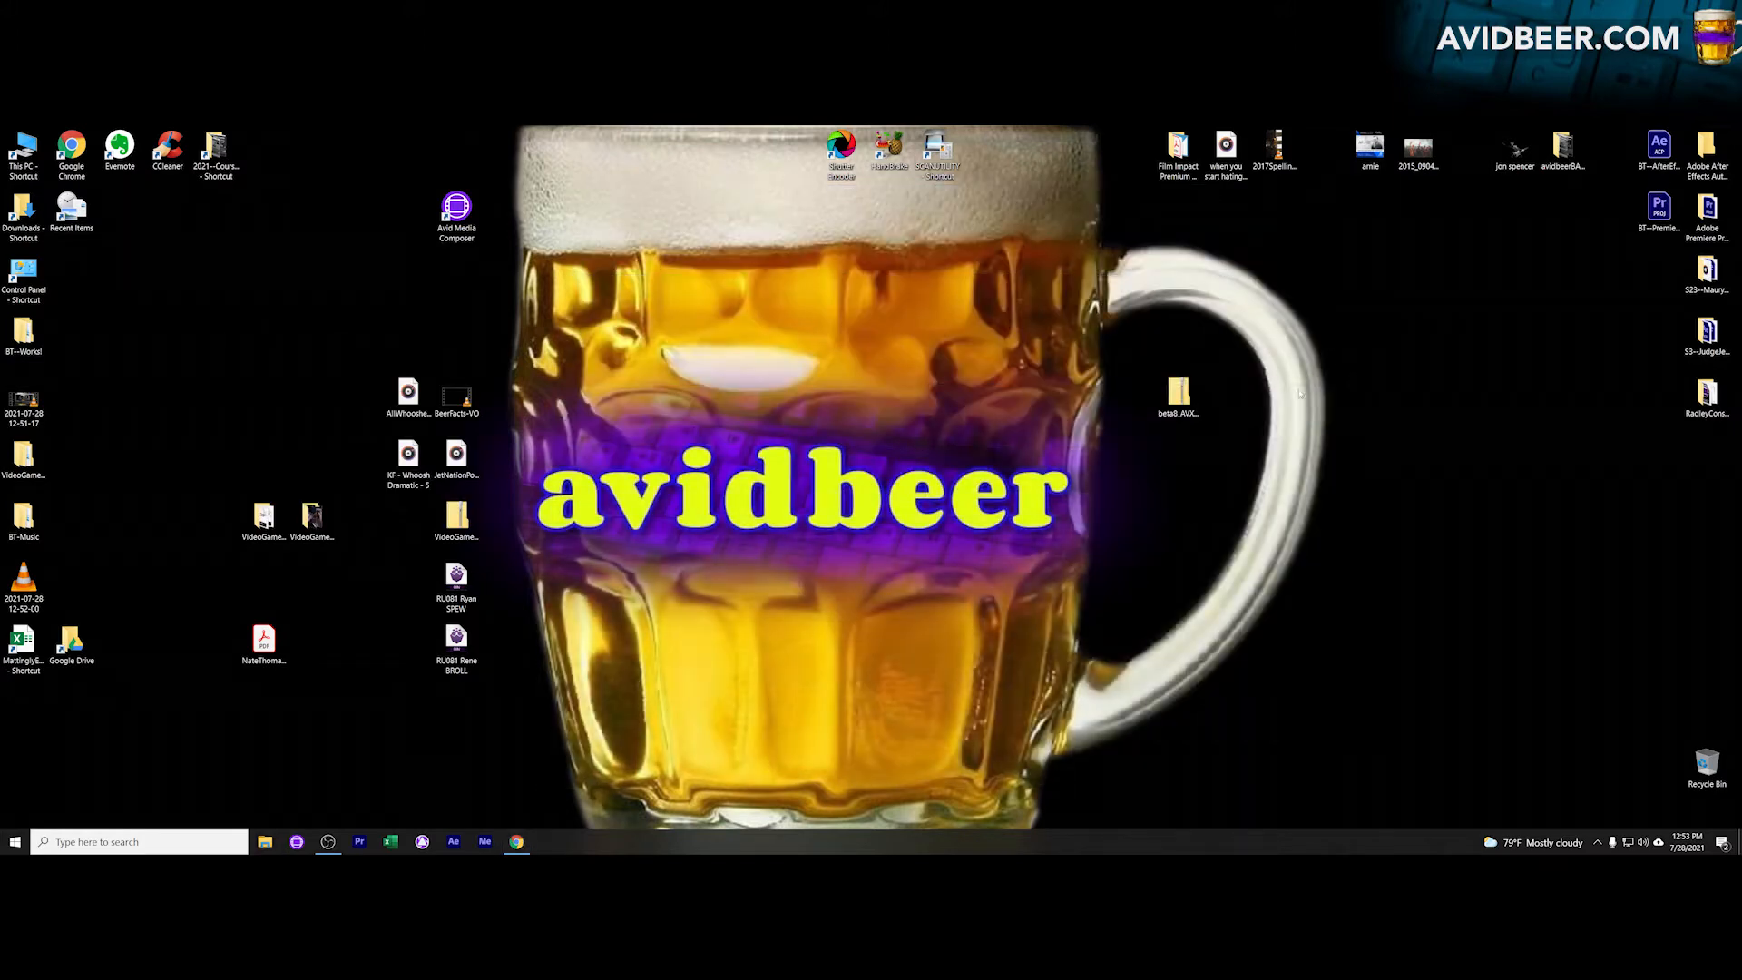
Step: Extract the beta8_AVX2xBlend_Win64 archive to the desktop and move the extracted folder next to the zip
{"action": "right_click", "coordinate": [1171, 397]}
{"action": "left_click", "coordinate": [1209, 438]}
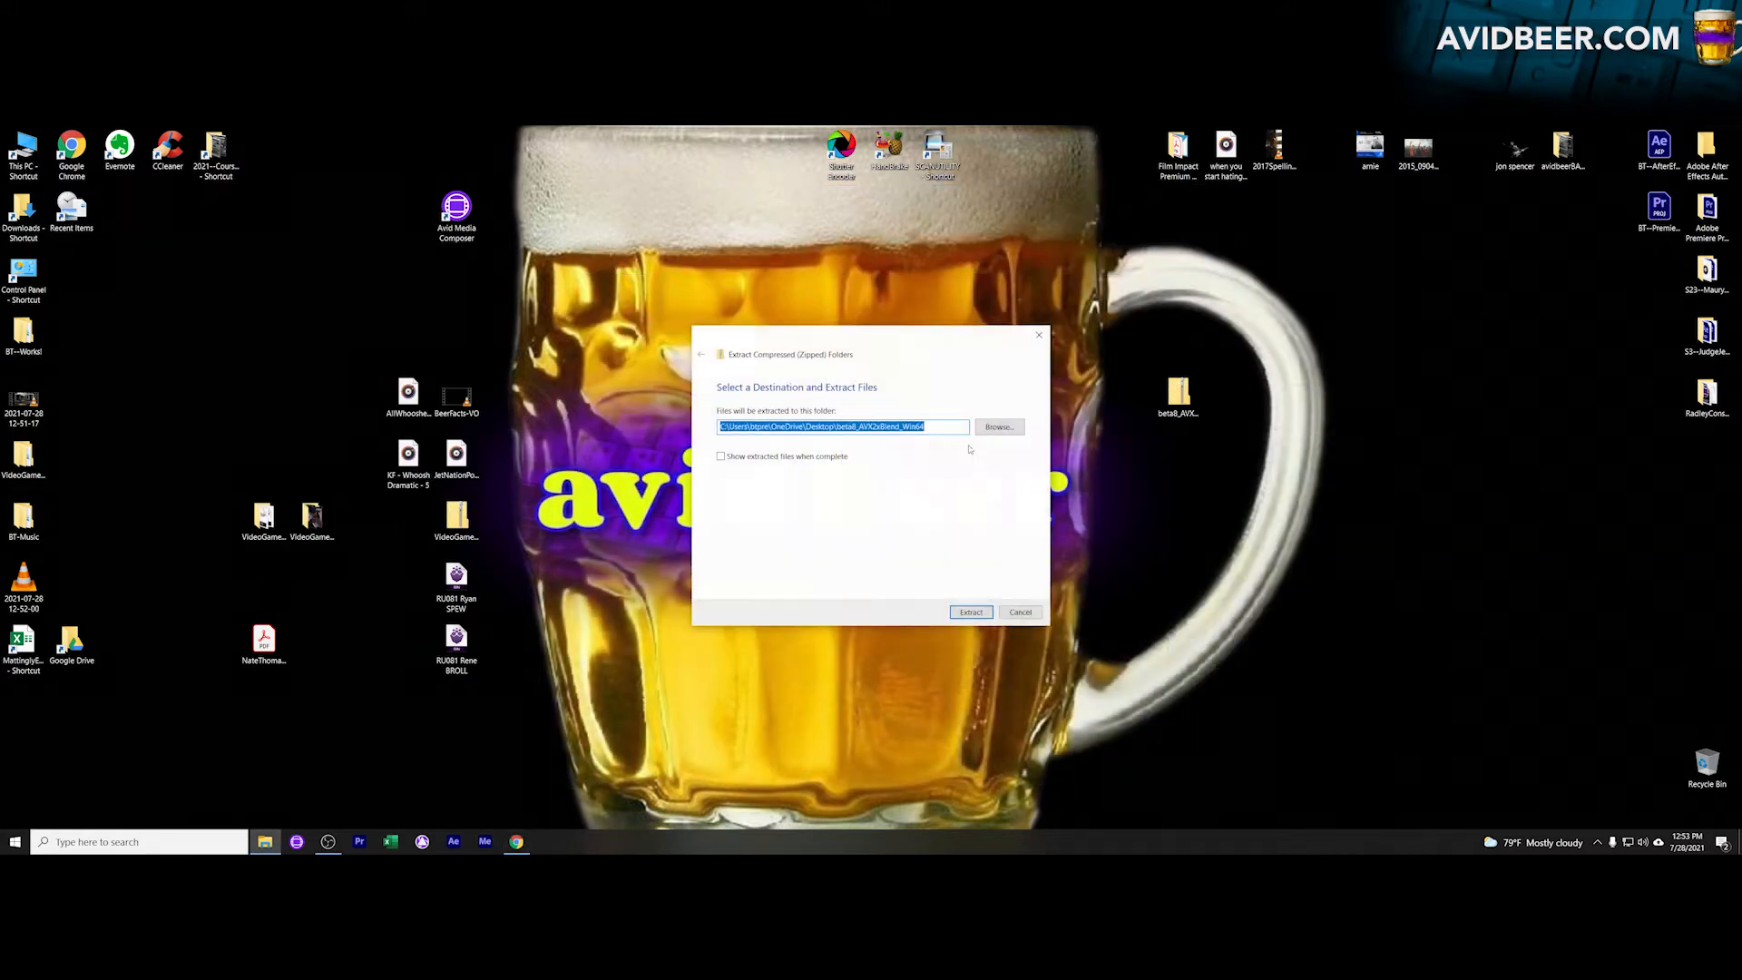
{"action": "left_click", "coordinate": [969, 613]}
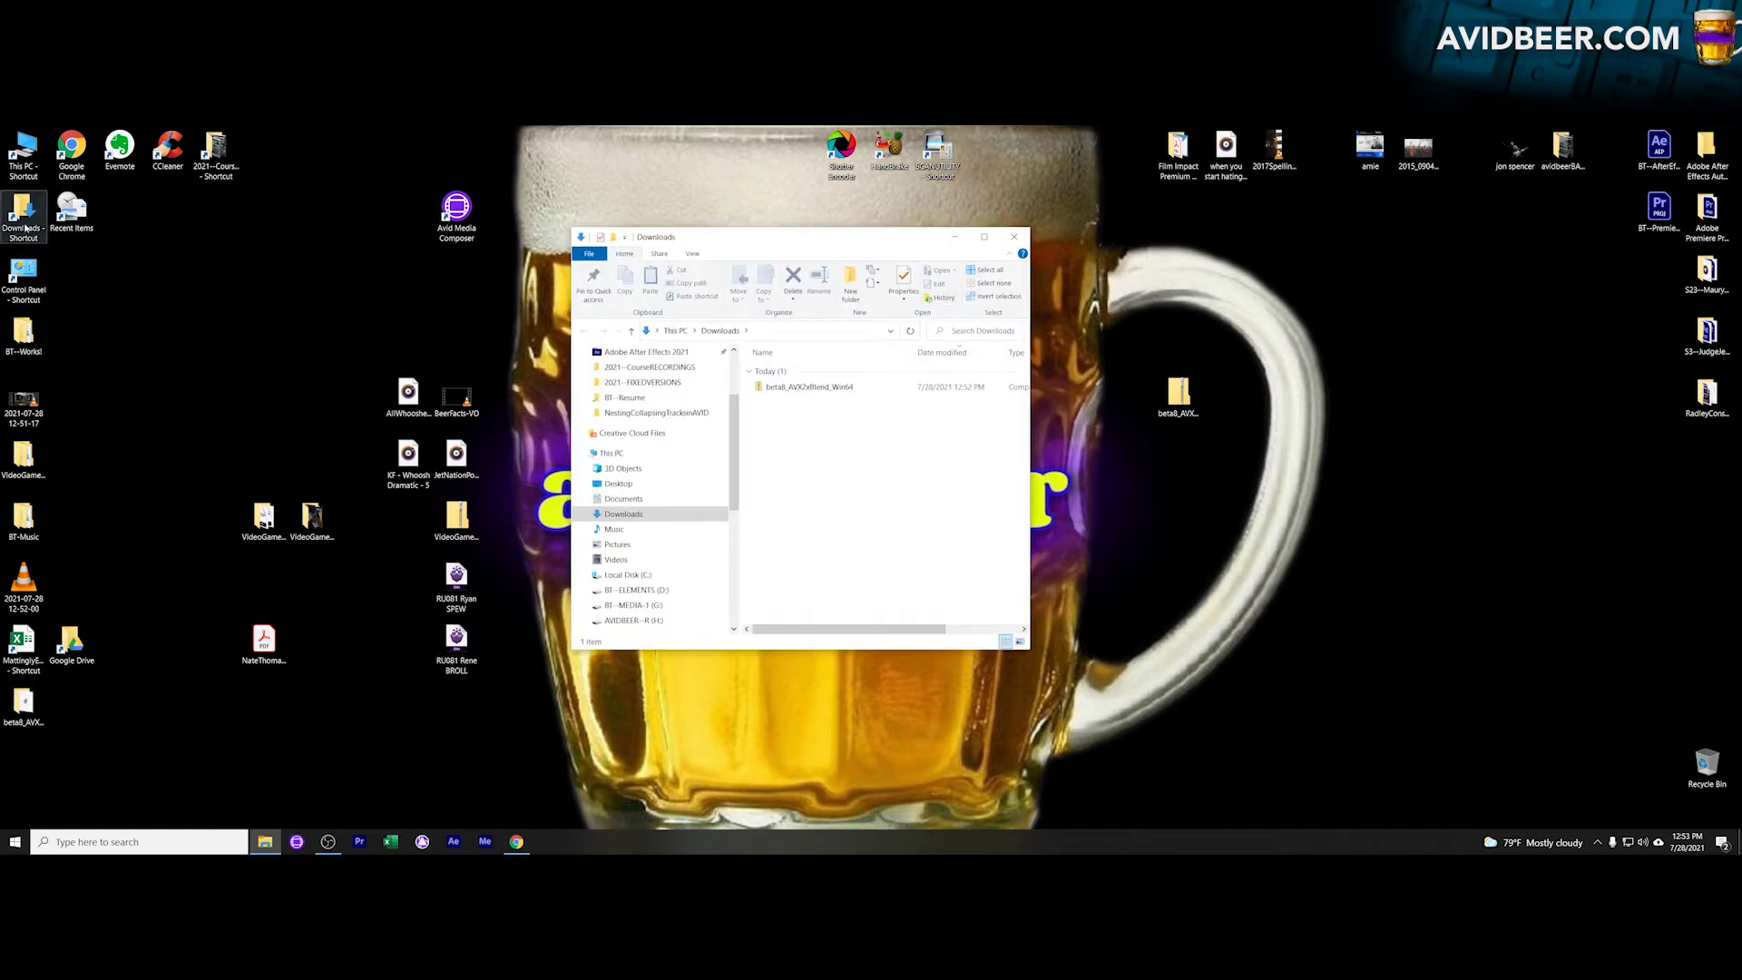
{"action": "left_click_drag", "start_coordinate": [23, 704], "coordinate": [1178, 396]}
Step: Delete both copies of the plugin zip, empty the Recycle Bin and close the Downloads folder
{"action": "left_click_drag", "start_coordinate": [809, 387], "coordinate": [1707, 758]}
{"action": "left_click_drag", "start_coordinate": [1179, 457], "coordinate": [1719, 754]}
{"action": "right_click", "coordinate": [1710, 762]}
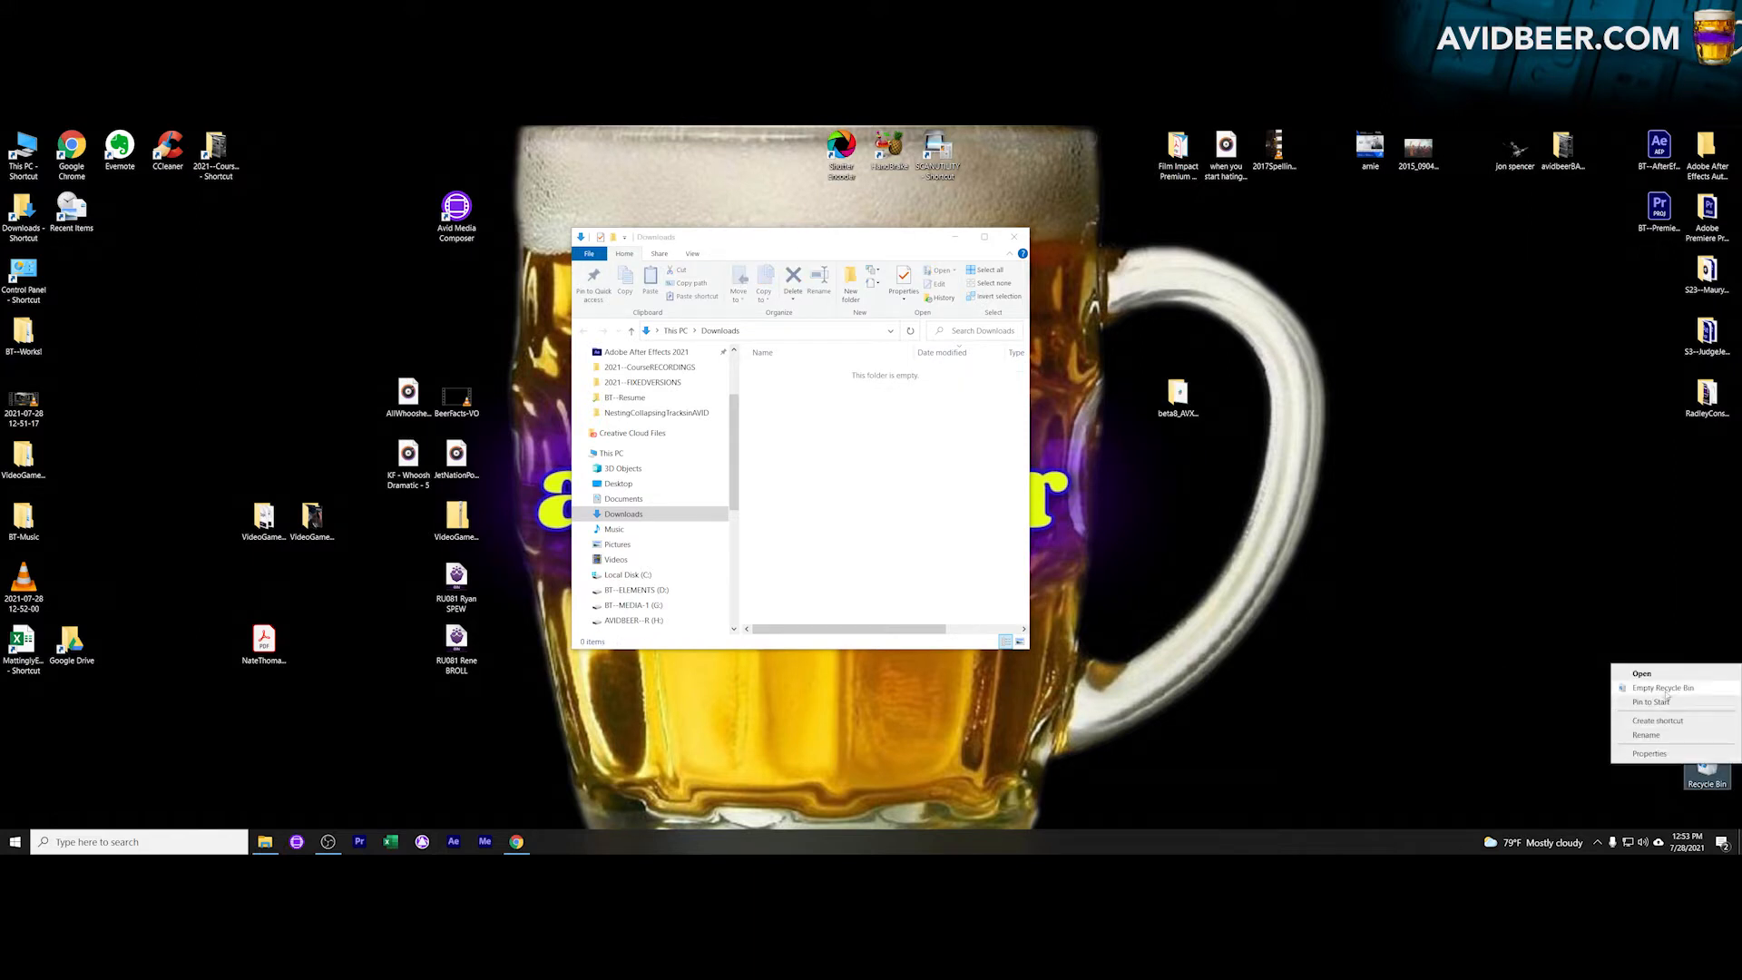
{"action": "left_click", "coordinate": [1670, 700]}
{"action": "left_click", "coordinate": [916, 494]}
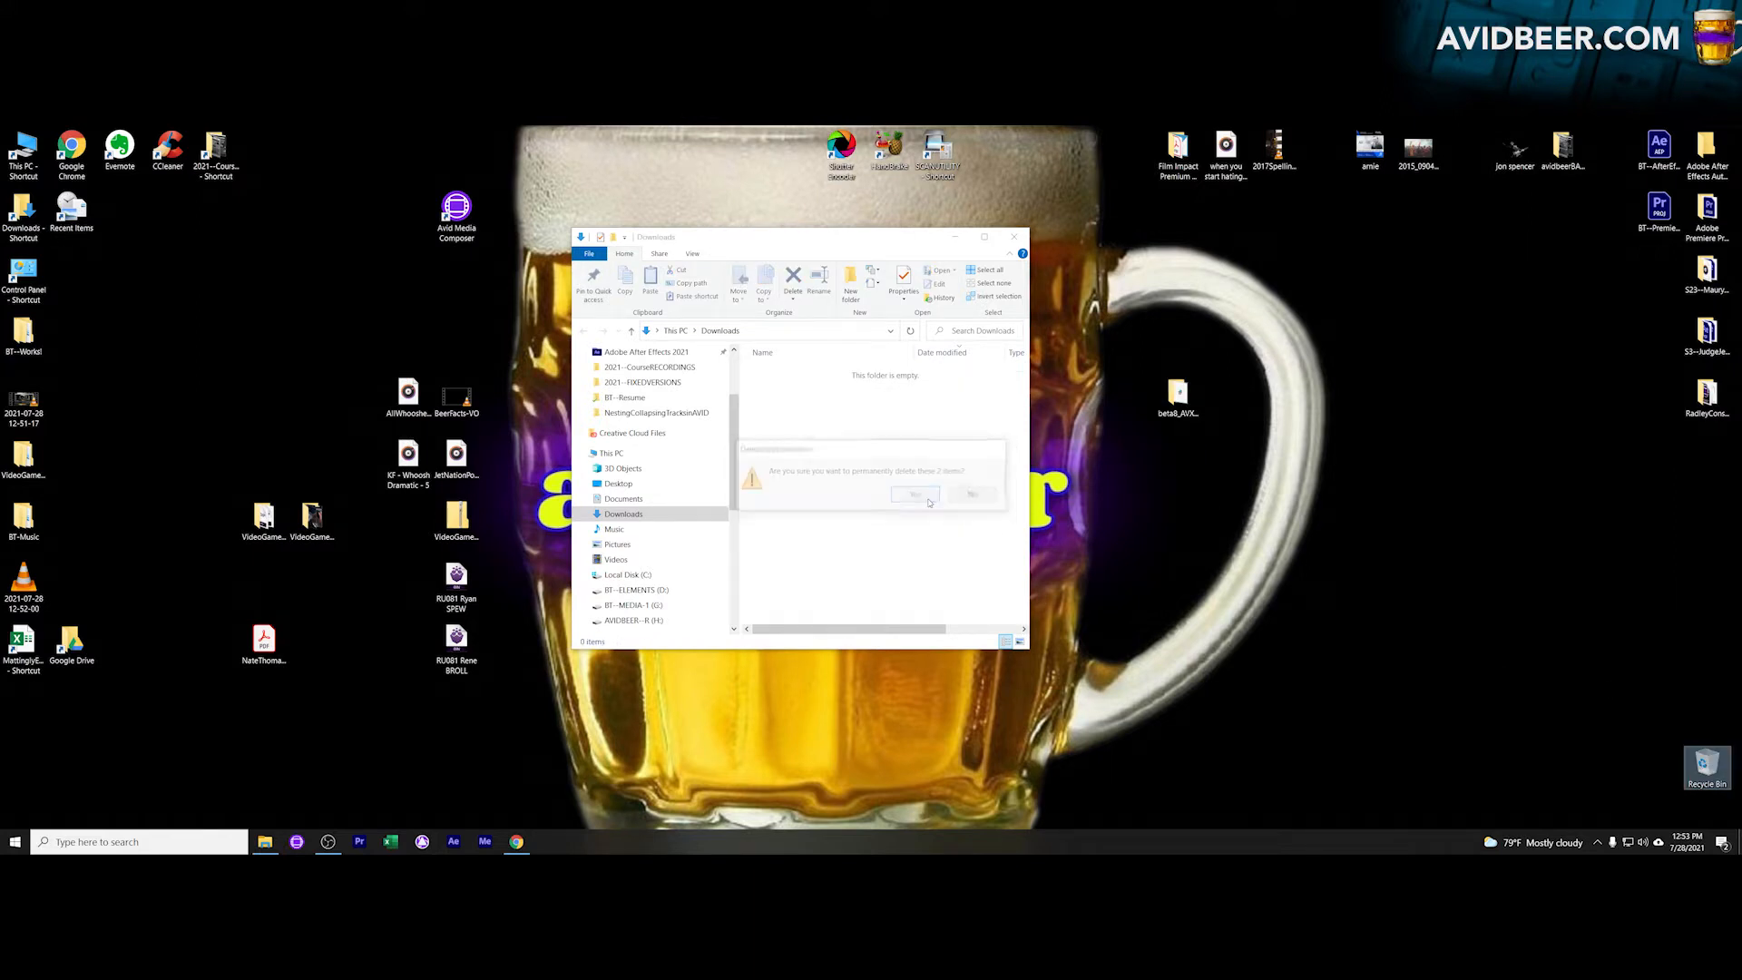
{"action": "left_click", "coordinate": [1013, 237]}
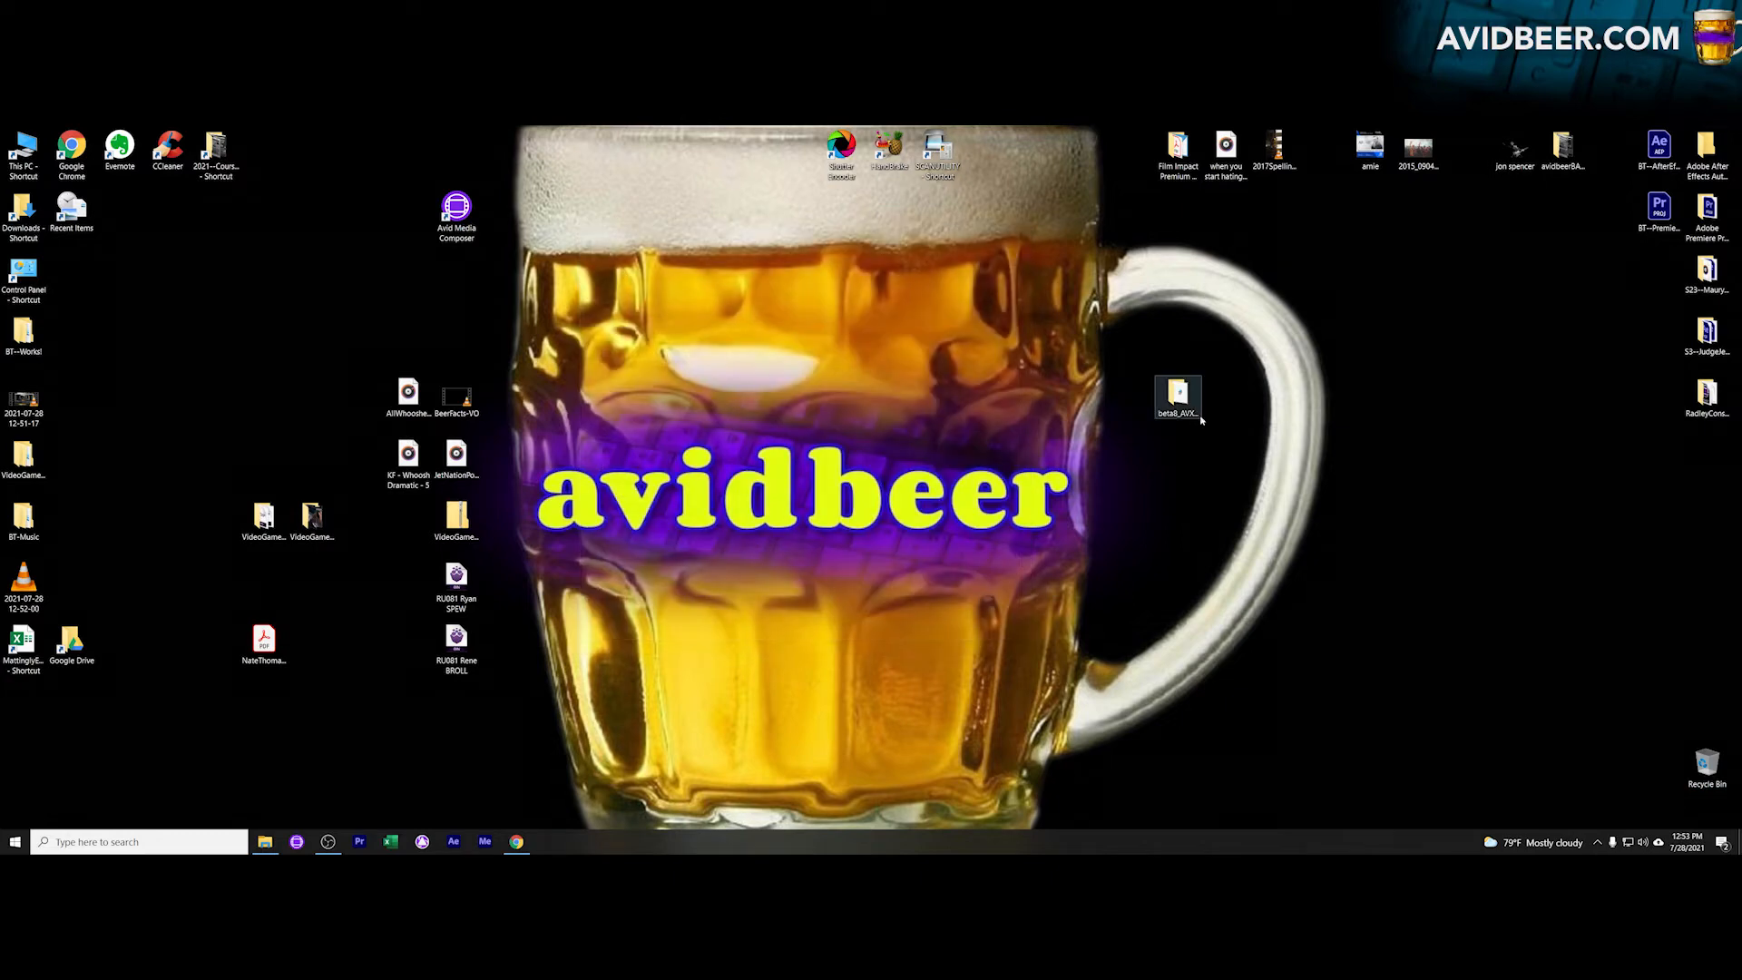
Step: Install Blend-X AVX for AVID MC beta 8 from the extracted folder, keeping the default destination
{"action": "double_click", "coordinate": [1178, 396]}
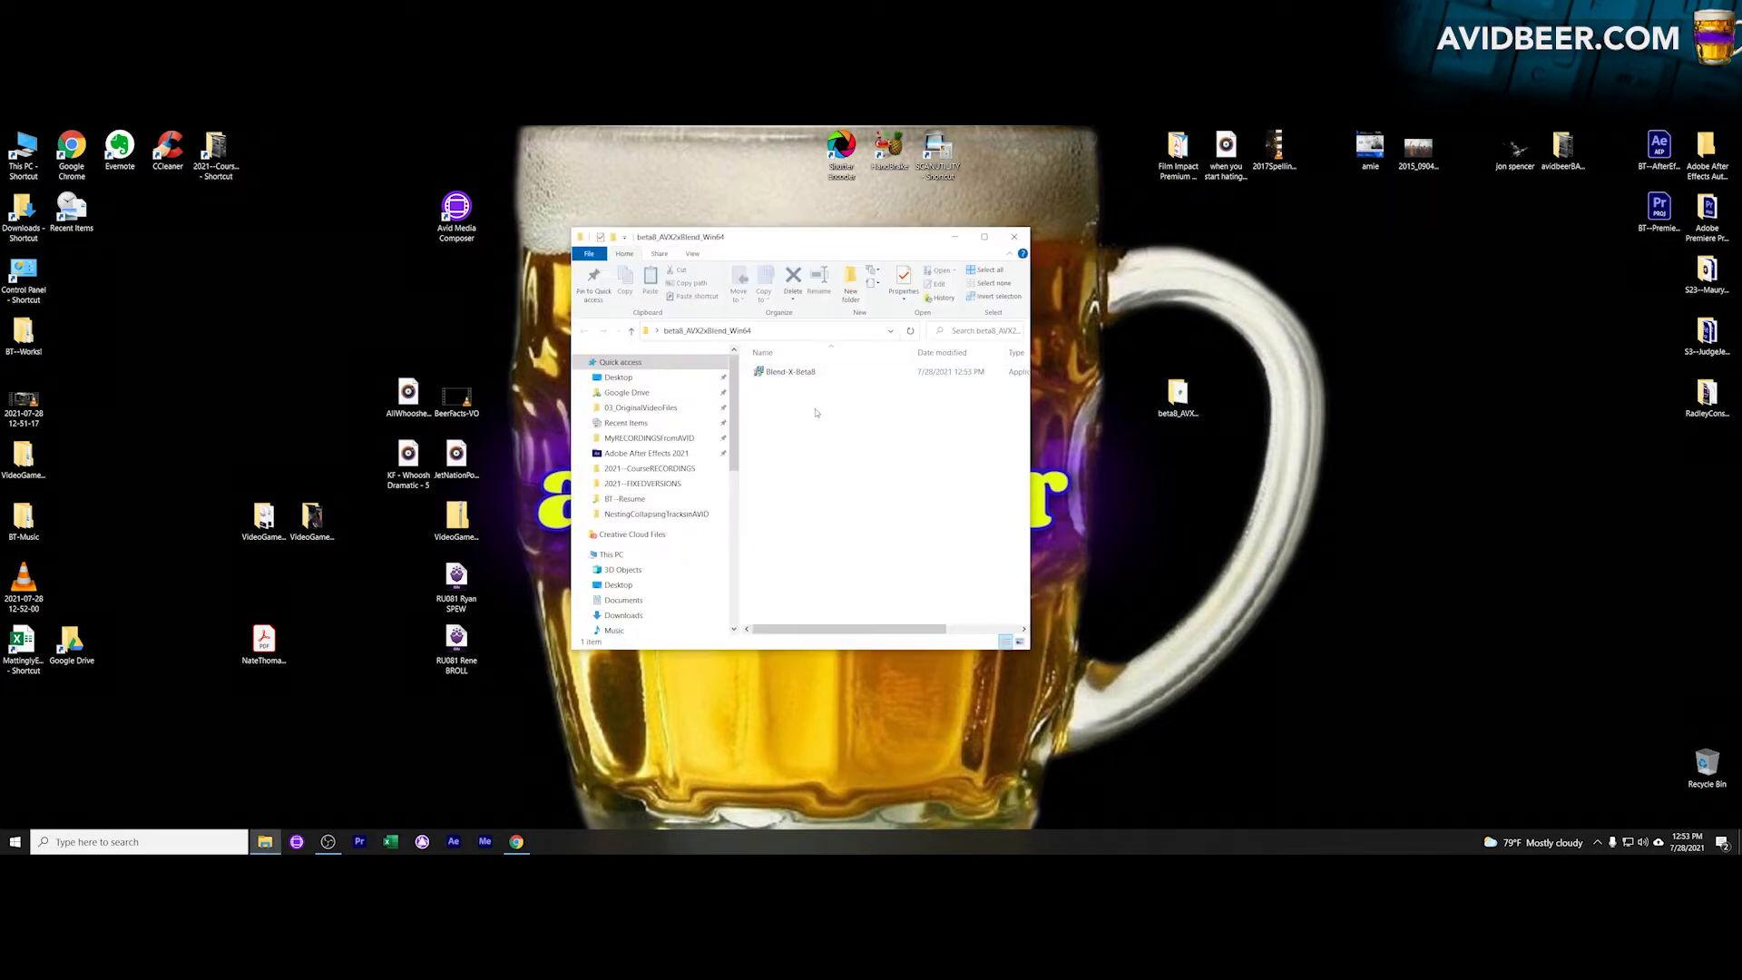
{"action": "left_click", "coordinate": [801, 375]}
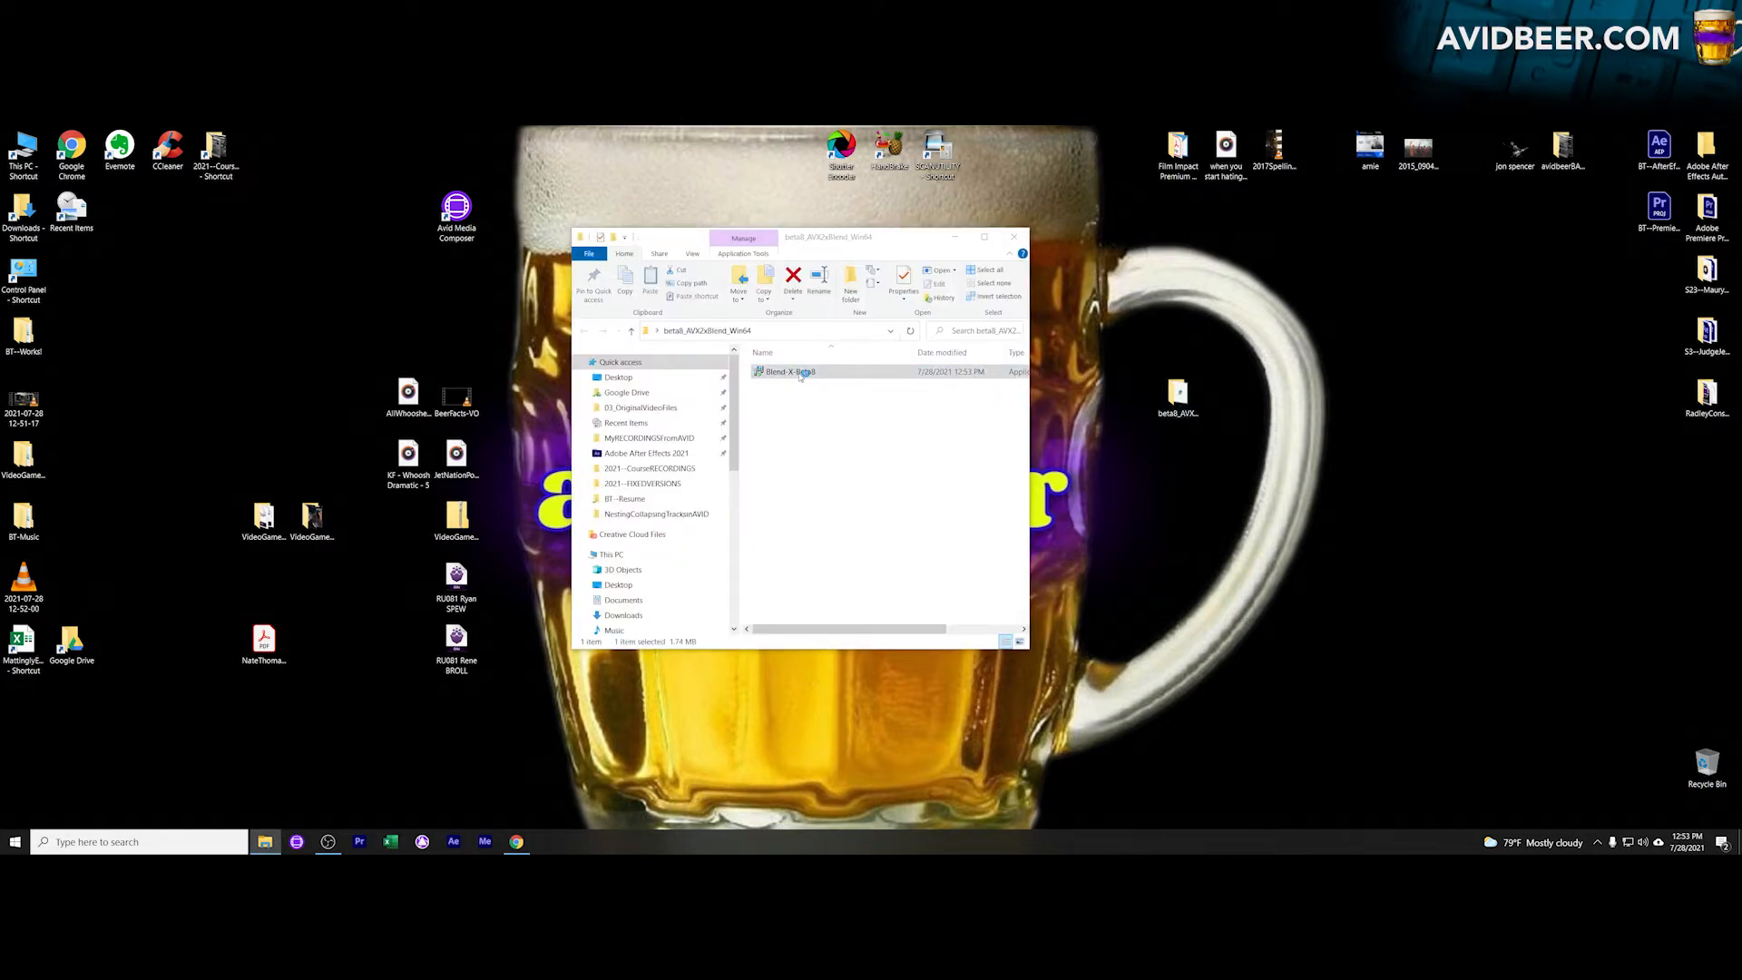
{"action": "double_click", "coordinate": [801, 375]}
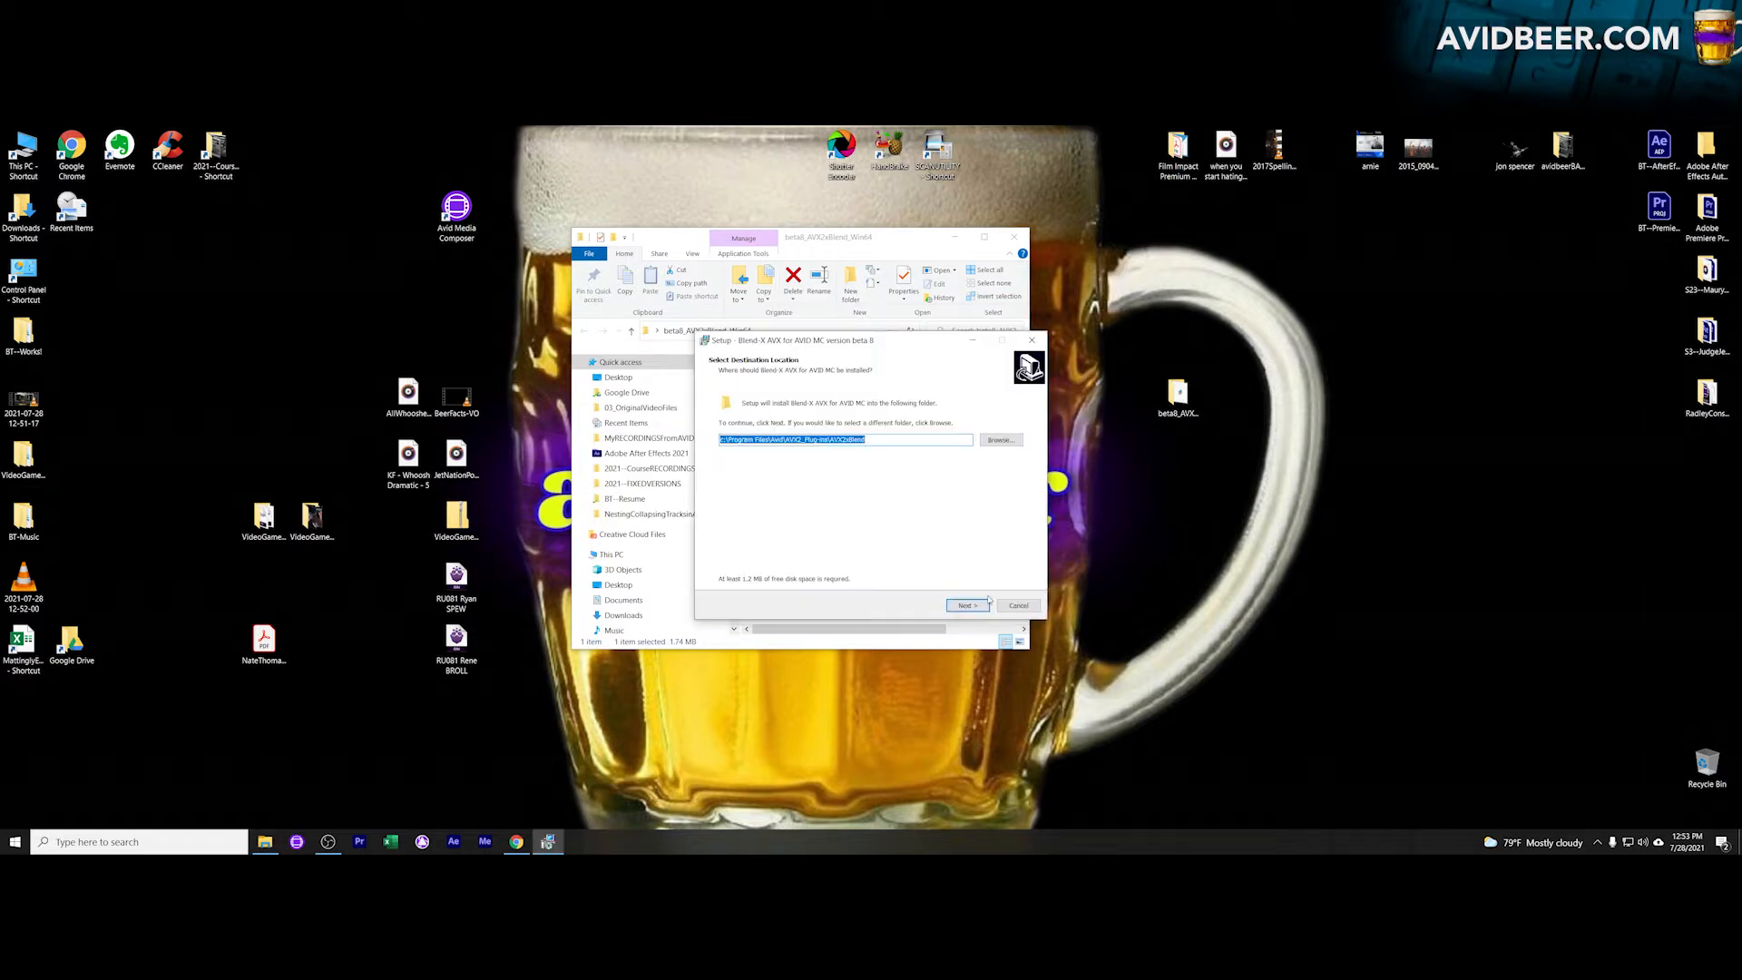
{"action": "left_click", "coordinate": [962, 606]}
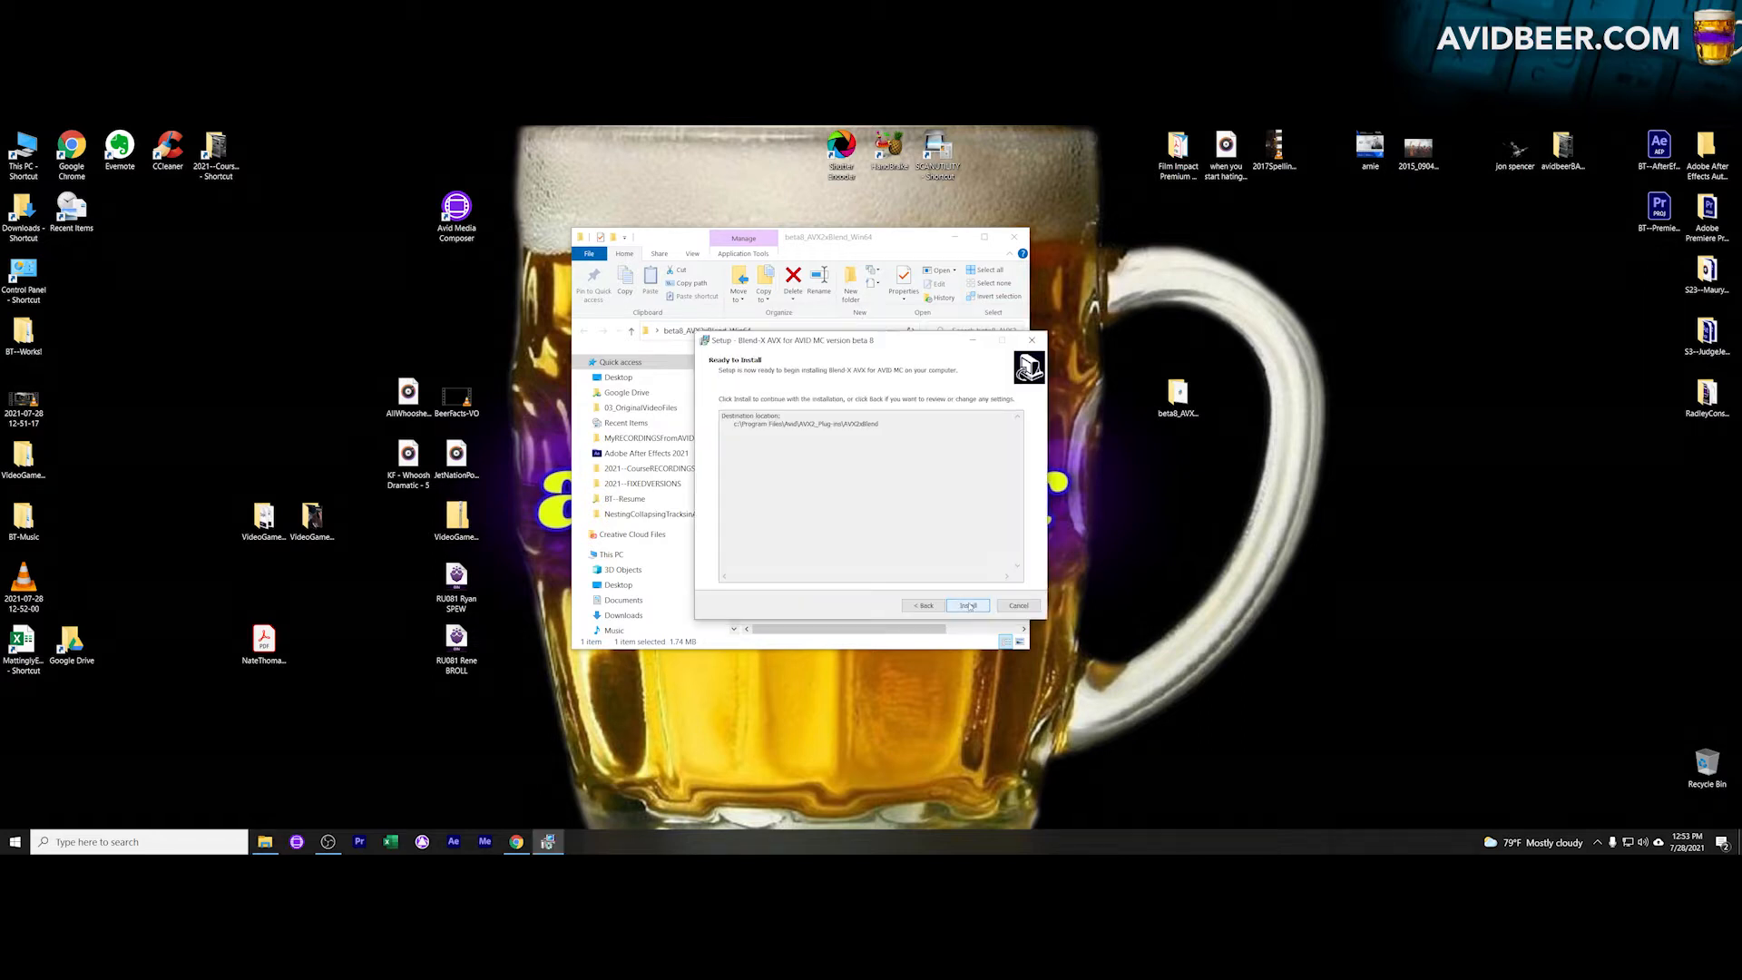
{"action": "left_click", "coordinate": [967, 606]}
{"action": "left_click", "coordinate": [967, 606]}
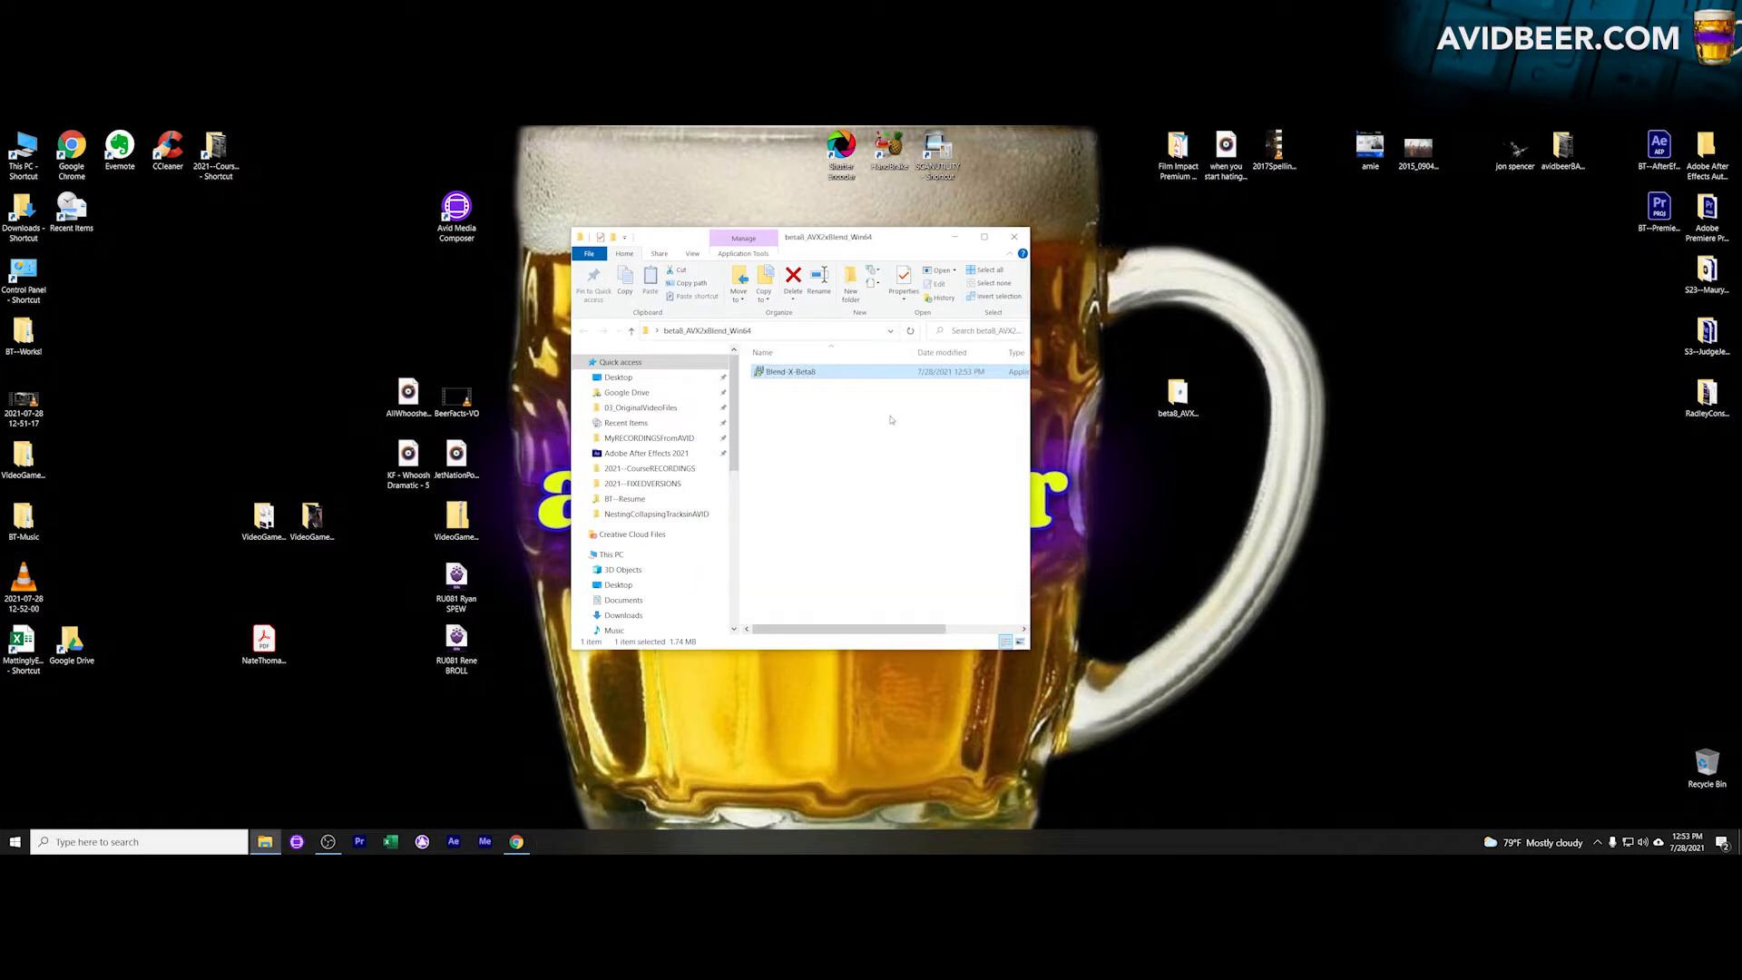
{"action": "left_click", "coordinate": [915, 537]}
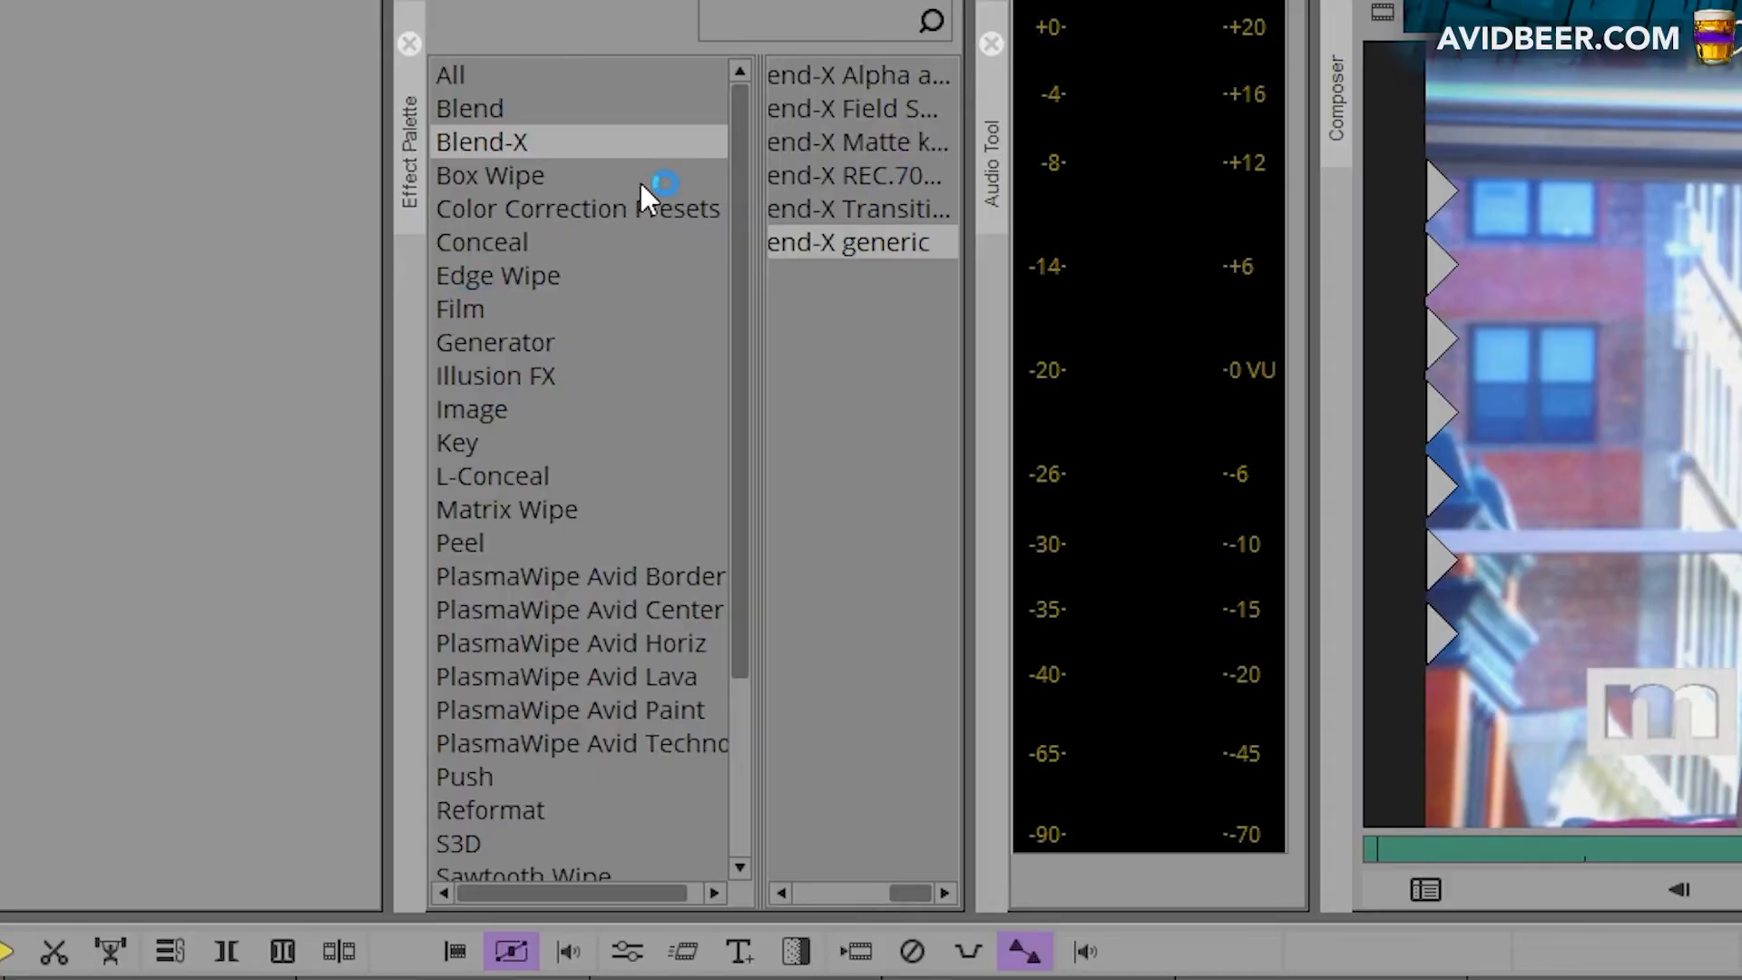
Step: In Avid Media Composer, overwrite Caustic_Complex.png onto V2 directly above the IA-104Hilite.new.01 clip, matching its length
{"action": "left_click", "coordinate": [363, 116]}
{"action": "left_click_drag", "start_coordinate": [950, 253], "coordinate": [1174, 362]}
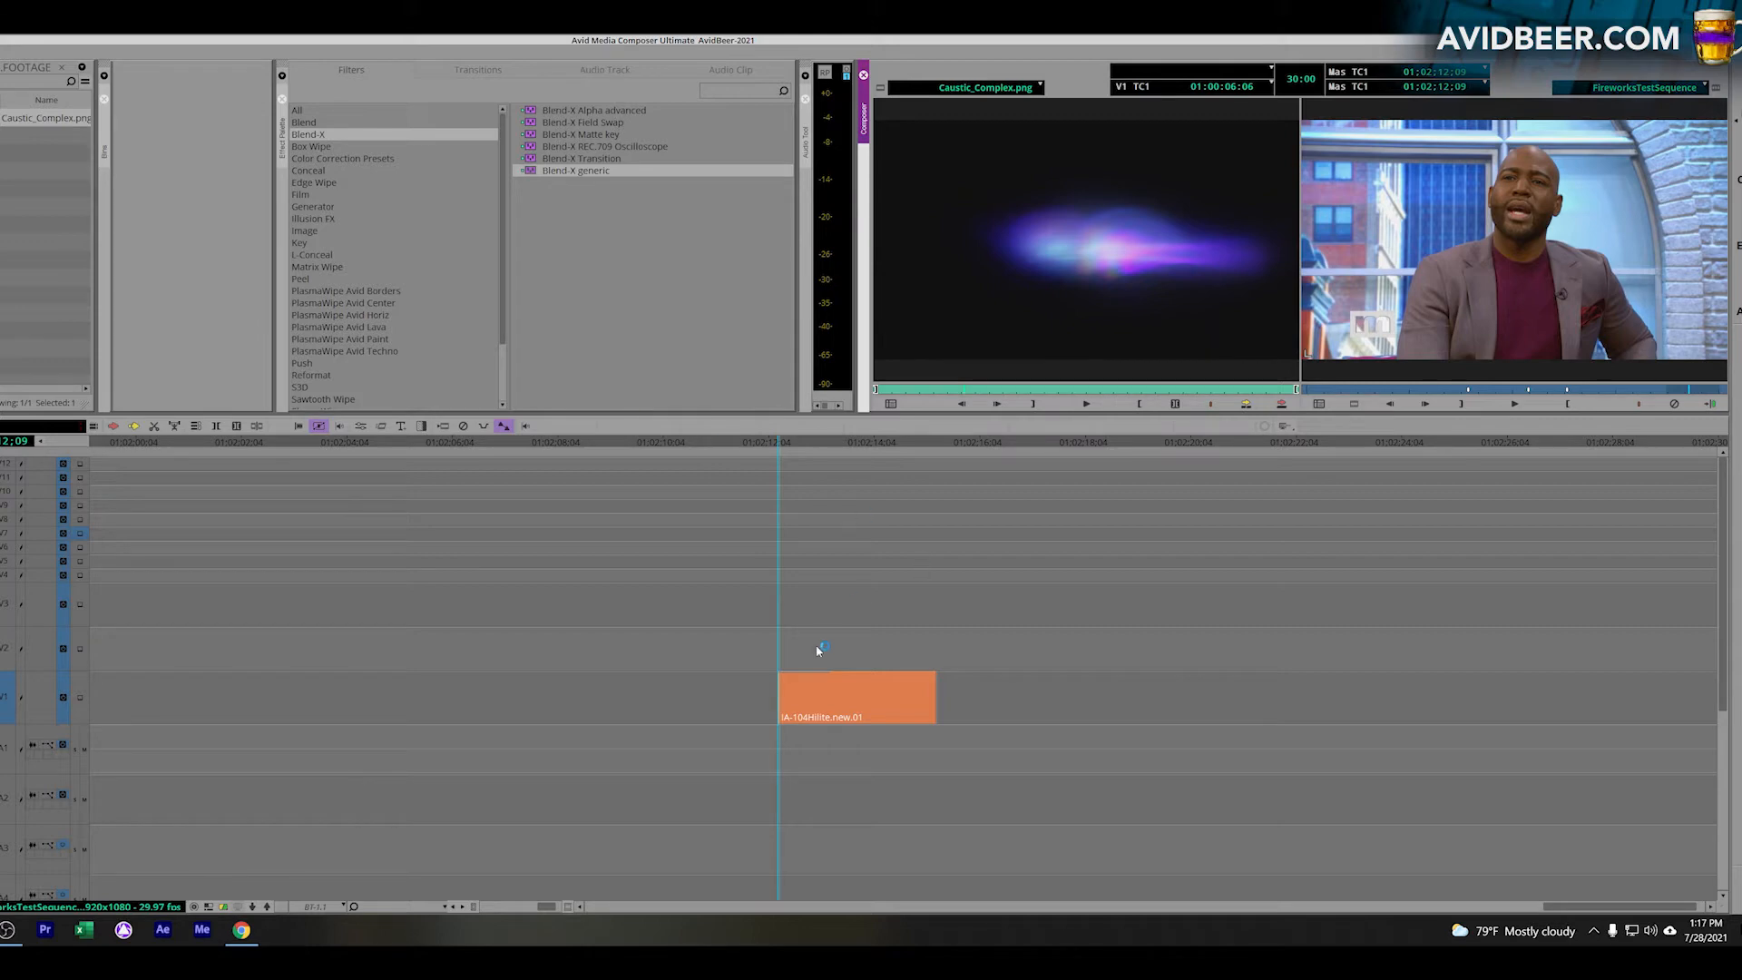
{"action": "left_click", "coordinate": [848, 690]}
{"action": "left_click", "coordinate": [7, 651]}
{"action": "left_click", "coordinate": [7, 695]}
{"action": "key", "text": "b"}
{"action": "left_click_drag", "start_coordinate": [777, 712], "coordinate": [810, 711]}
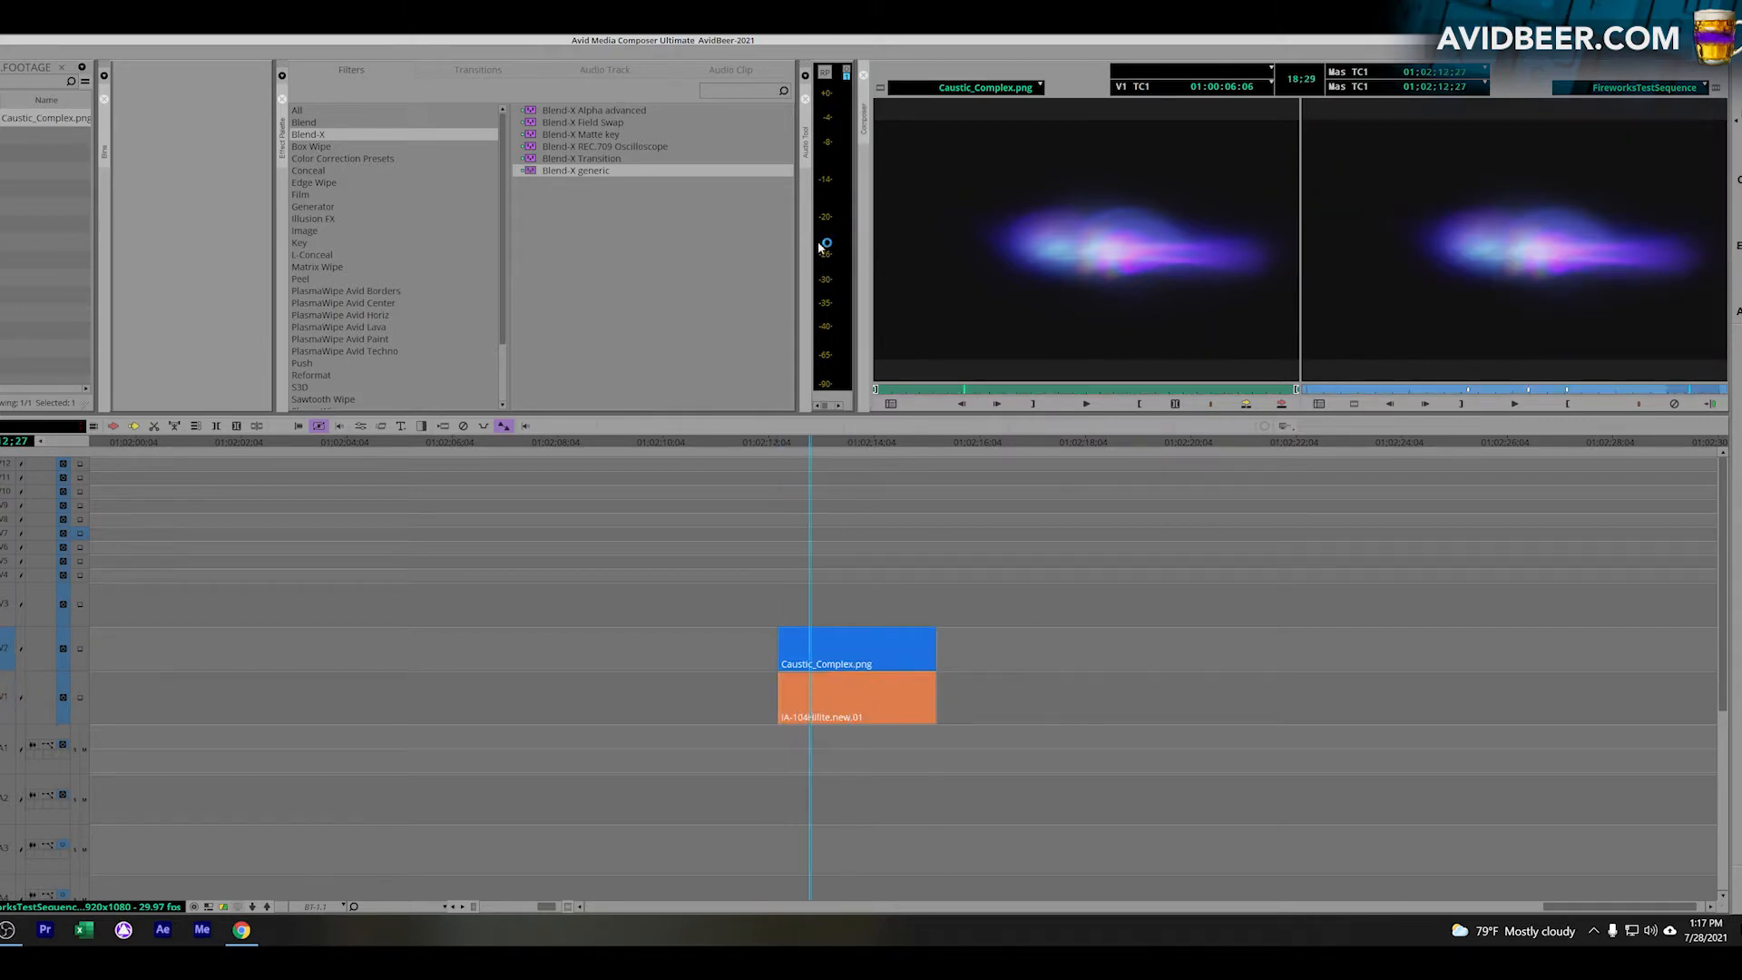
Step: Apply the Blend-X generic effect to the Caustic_Complex.png clip and look through its blend modes
{"action": "left_click_drag", "start_coordinate": [536, 172], "coordinate": [812, 633]}
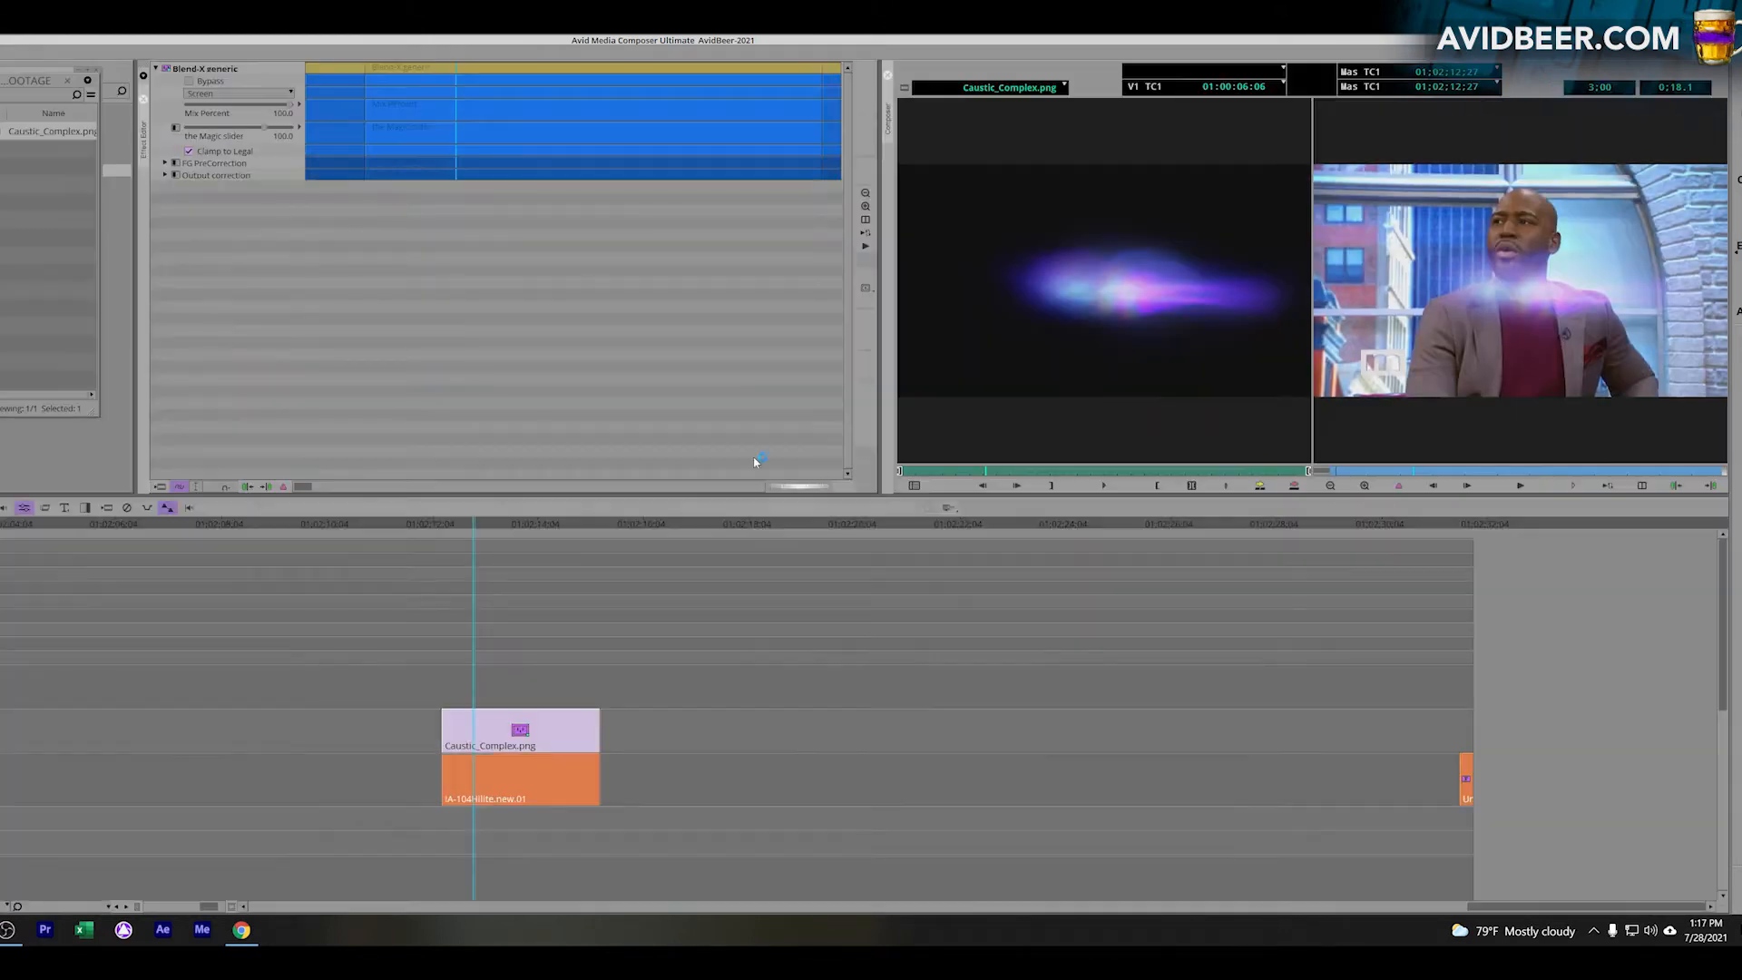
{"action": "left_click", "coordinate": [291, 94]}
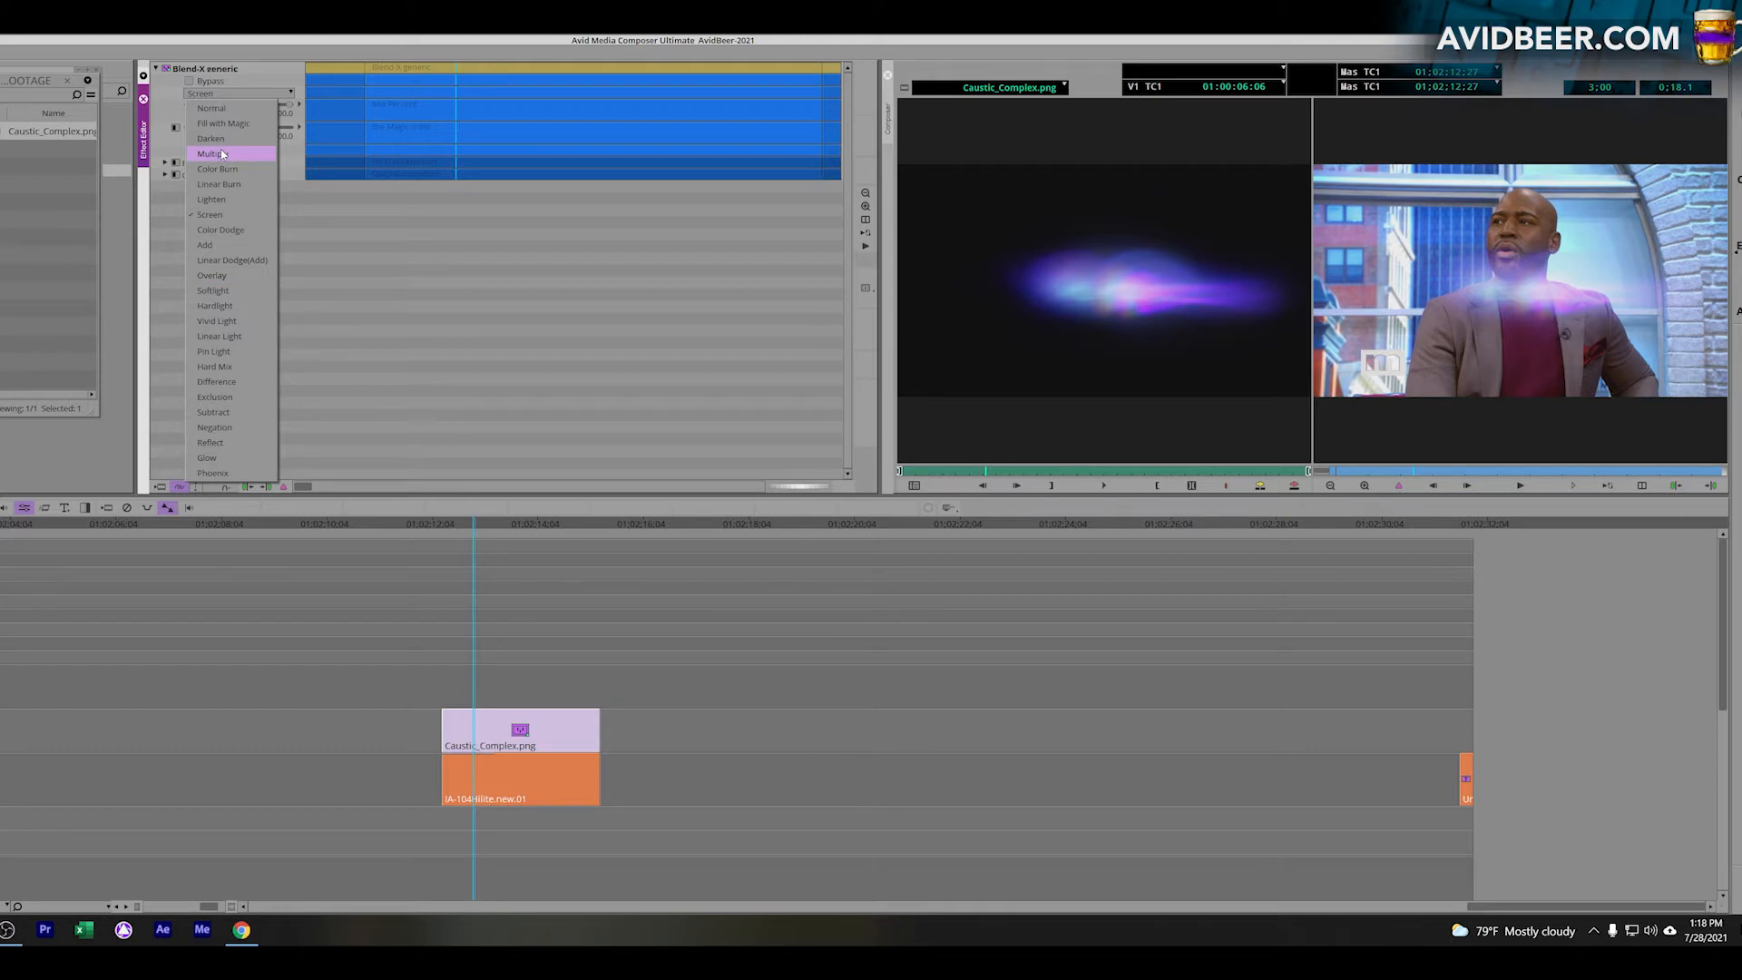
{"action": "key", "text": "alt+Tab"}
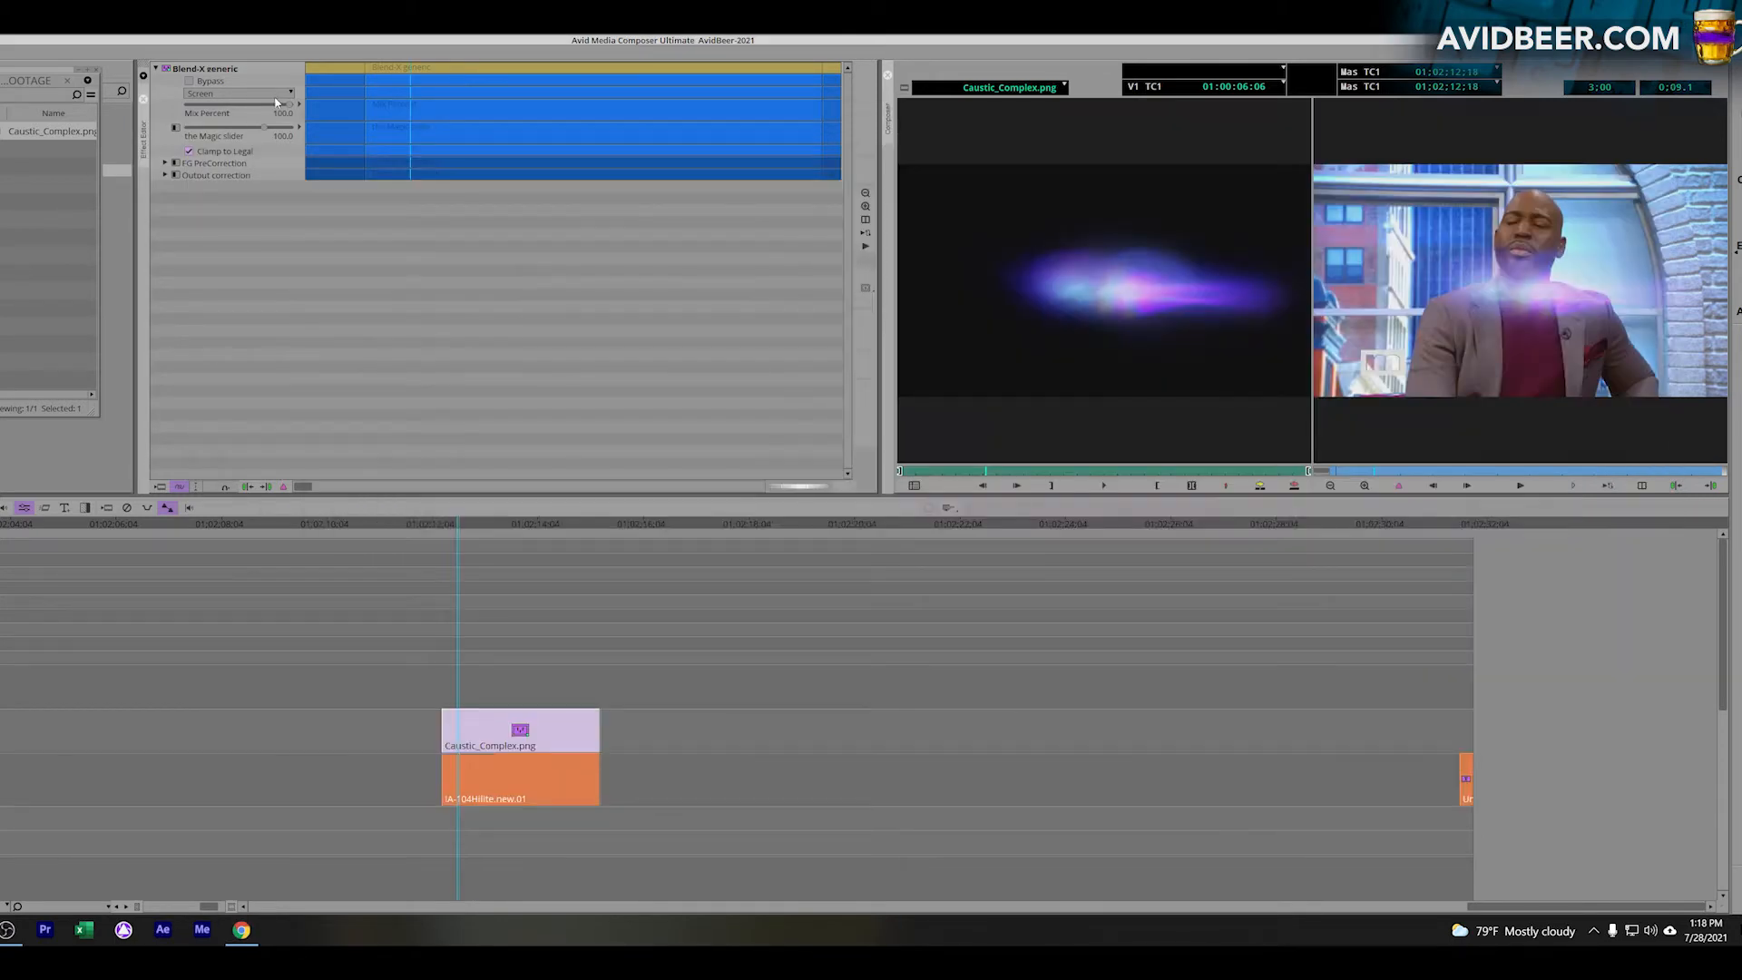
Step: Try the Add and Multiply blend modes on the Caustic_Complex.png clip, finishing with Hard Mix
{"action": "left_click", "coordinate": [289, 94]}
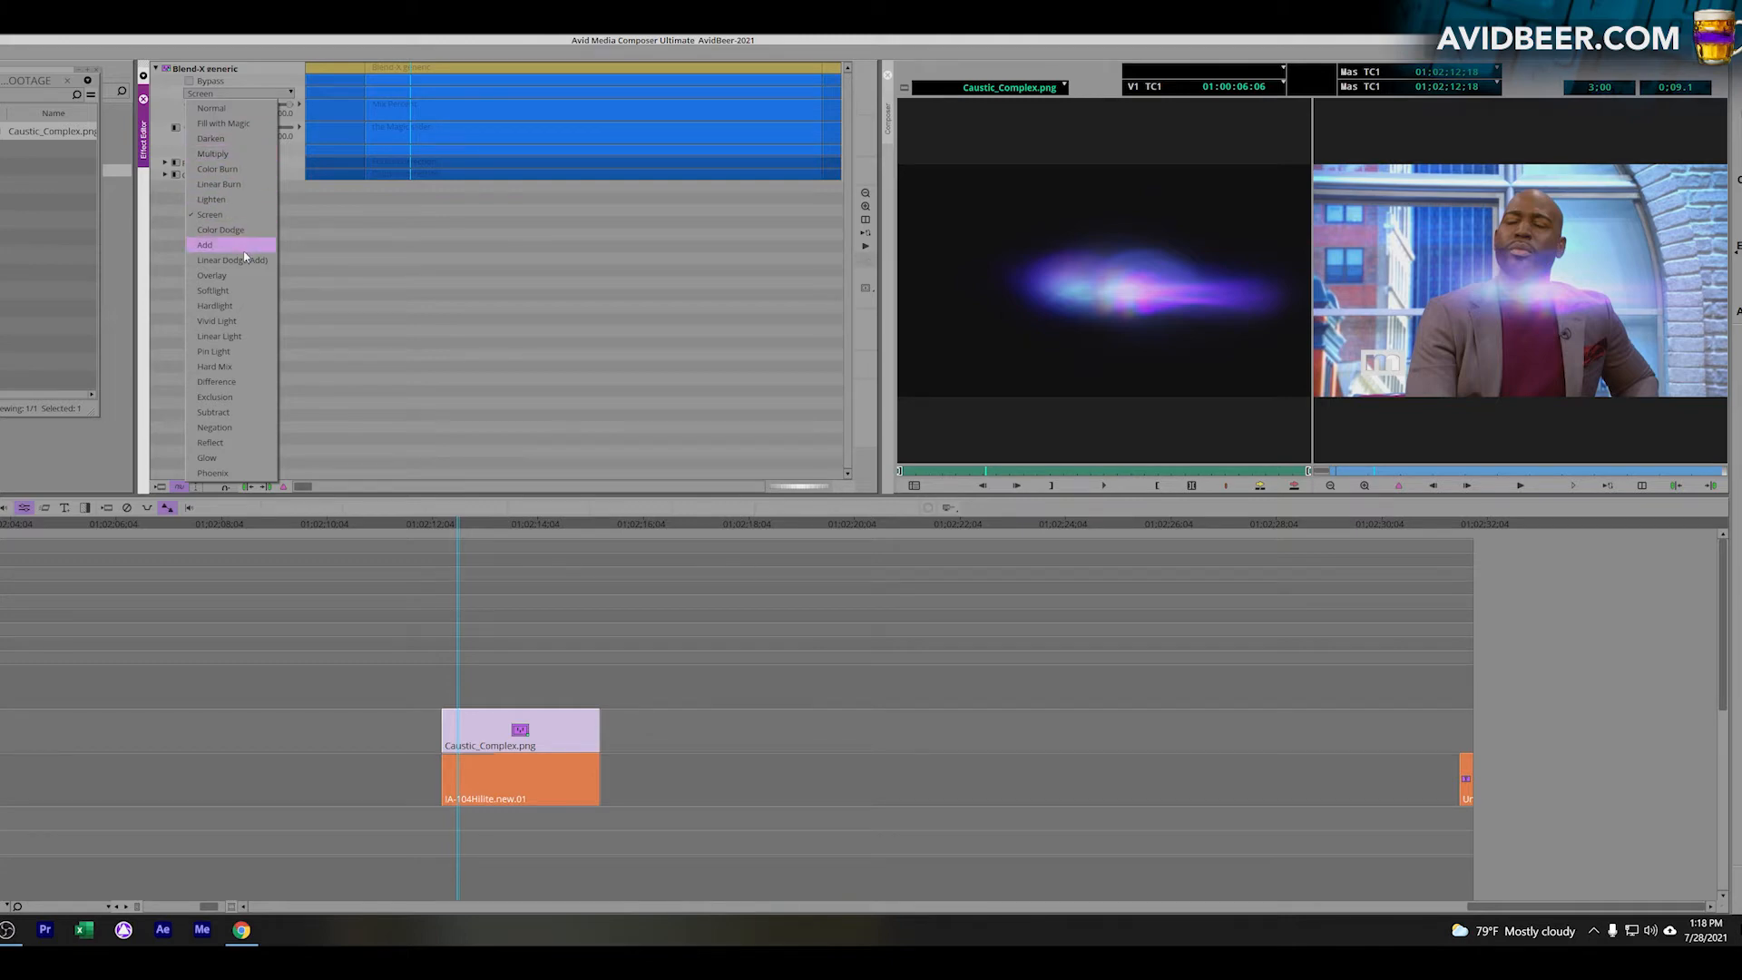
{"action": "left_click", "coordinate": [245, 258]}
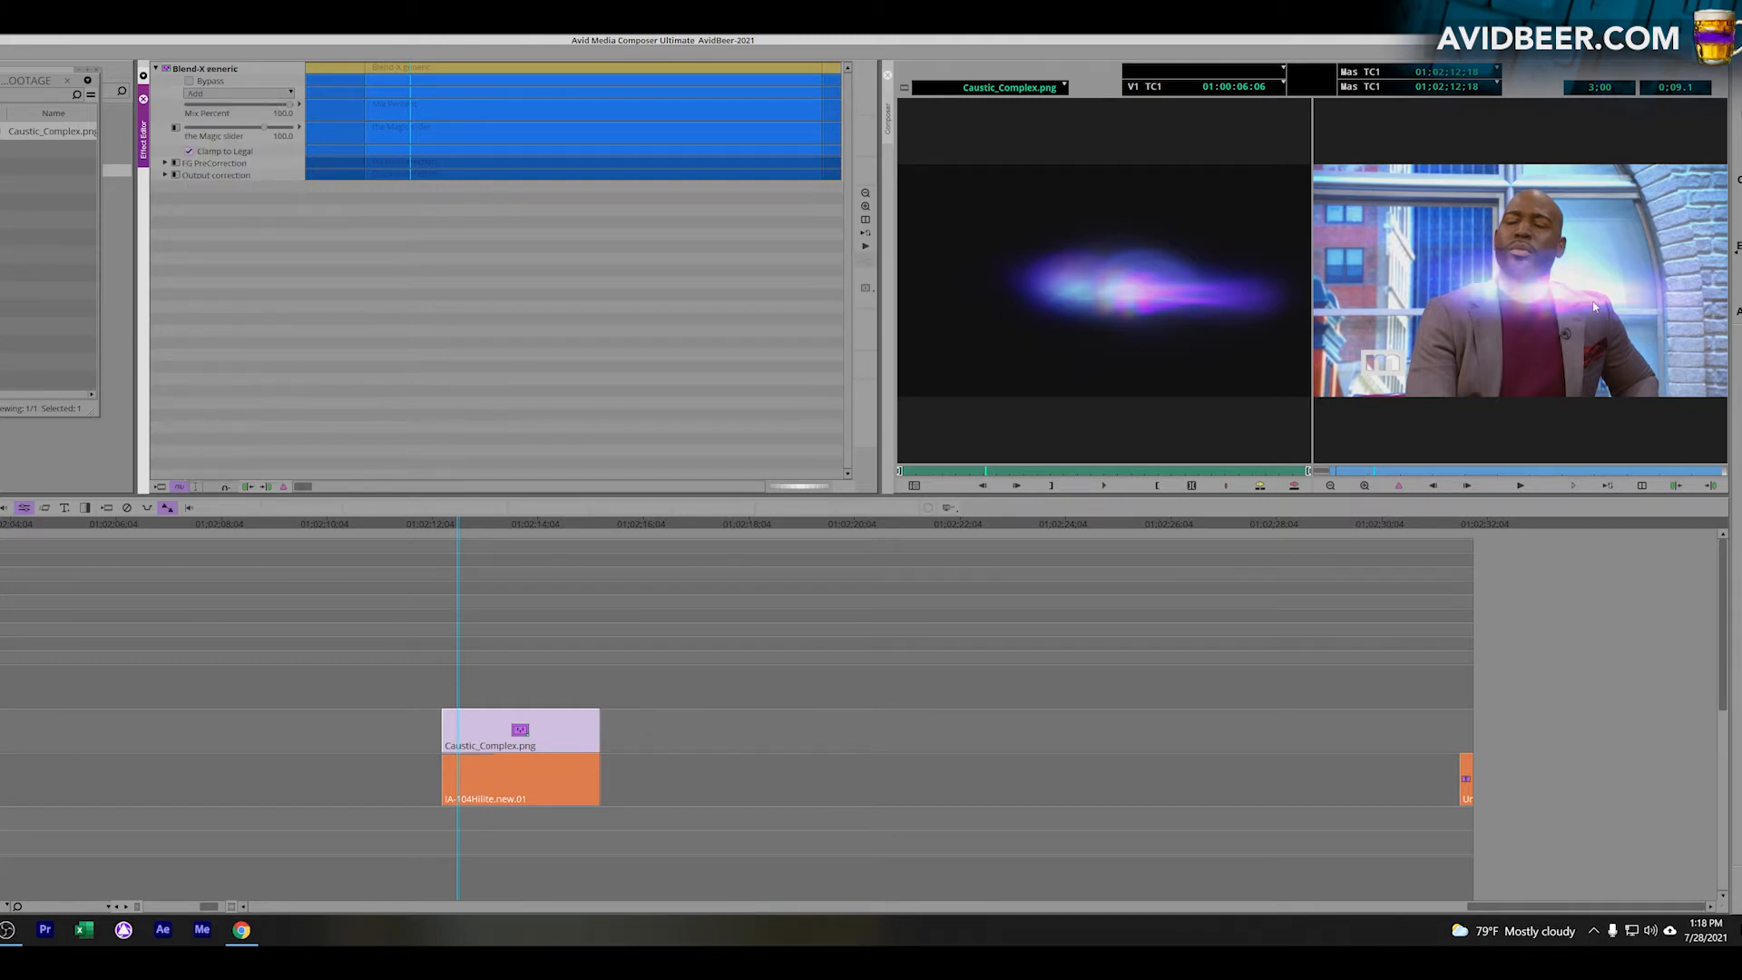
{"action": "left_click", "coordinate": [287, 94]}
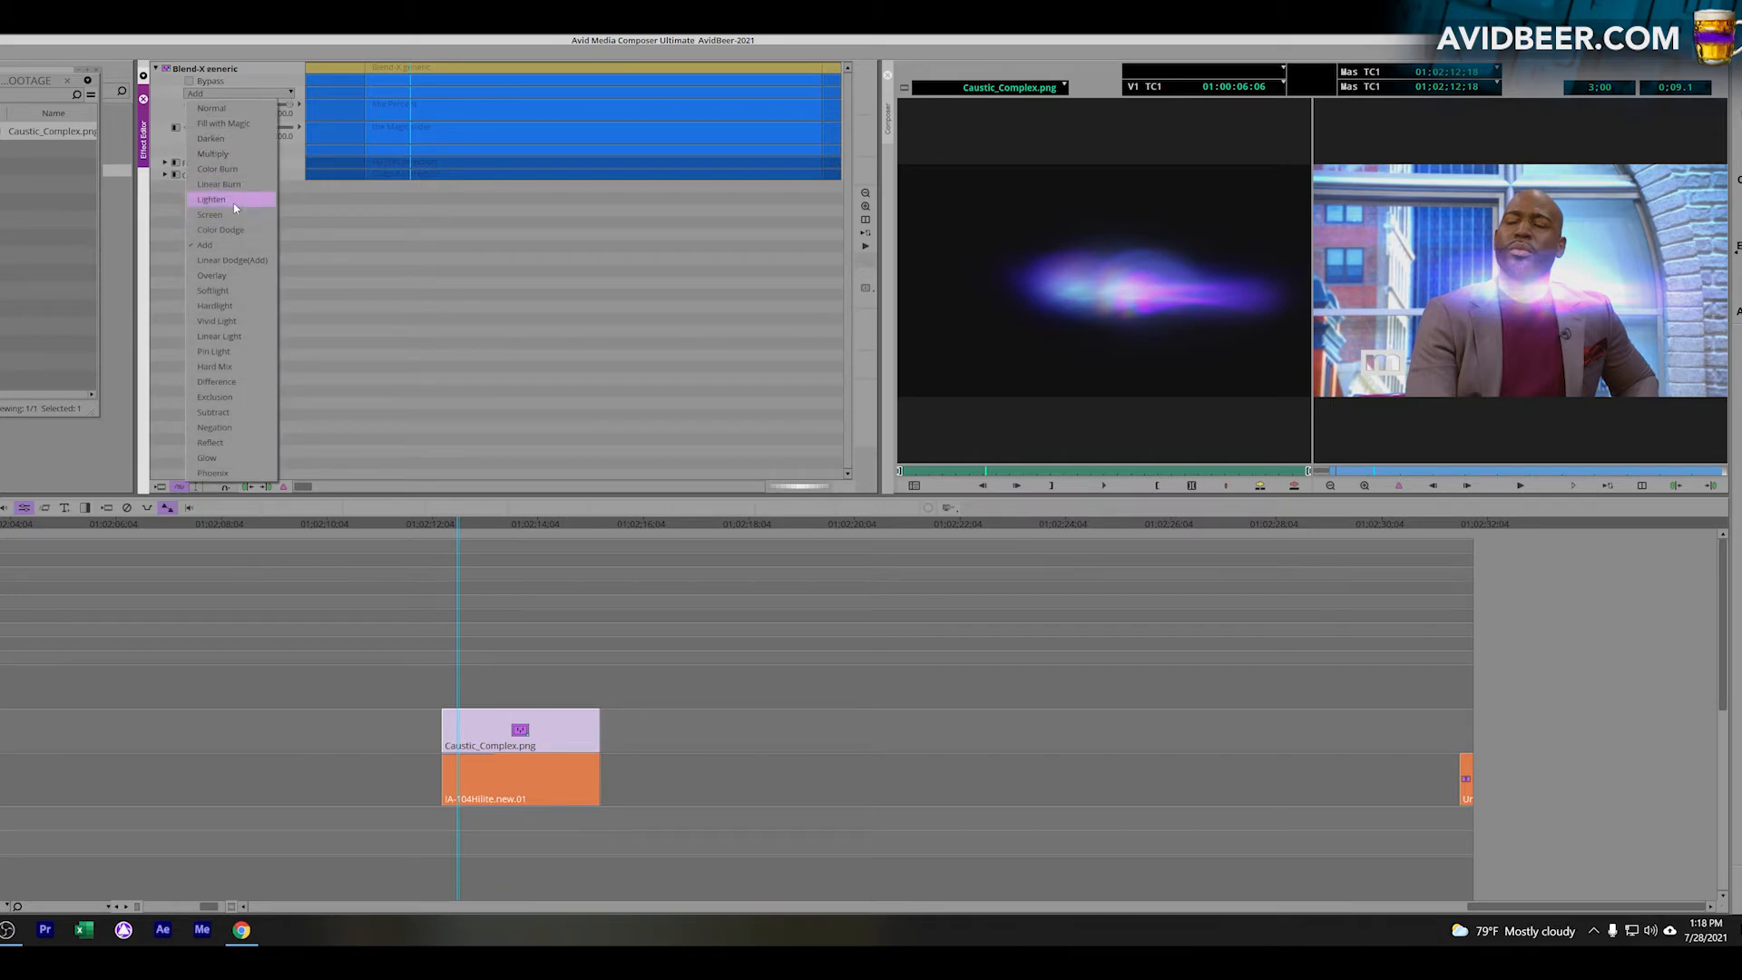
{"action": "left_click", "coordinate": [236, 154]}
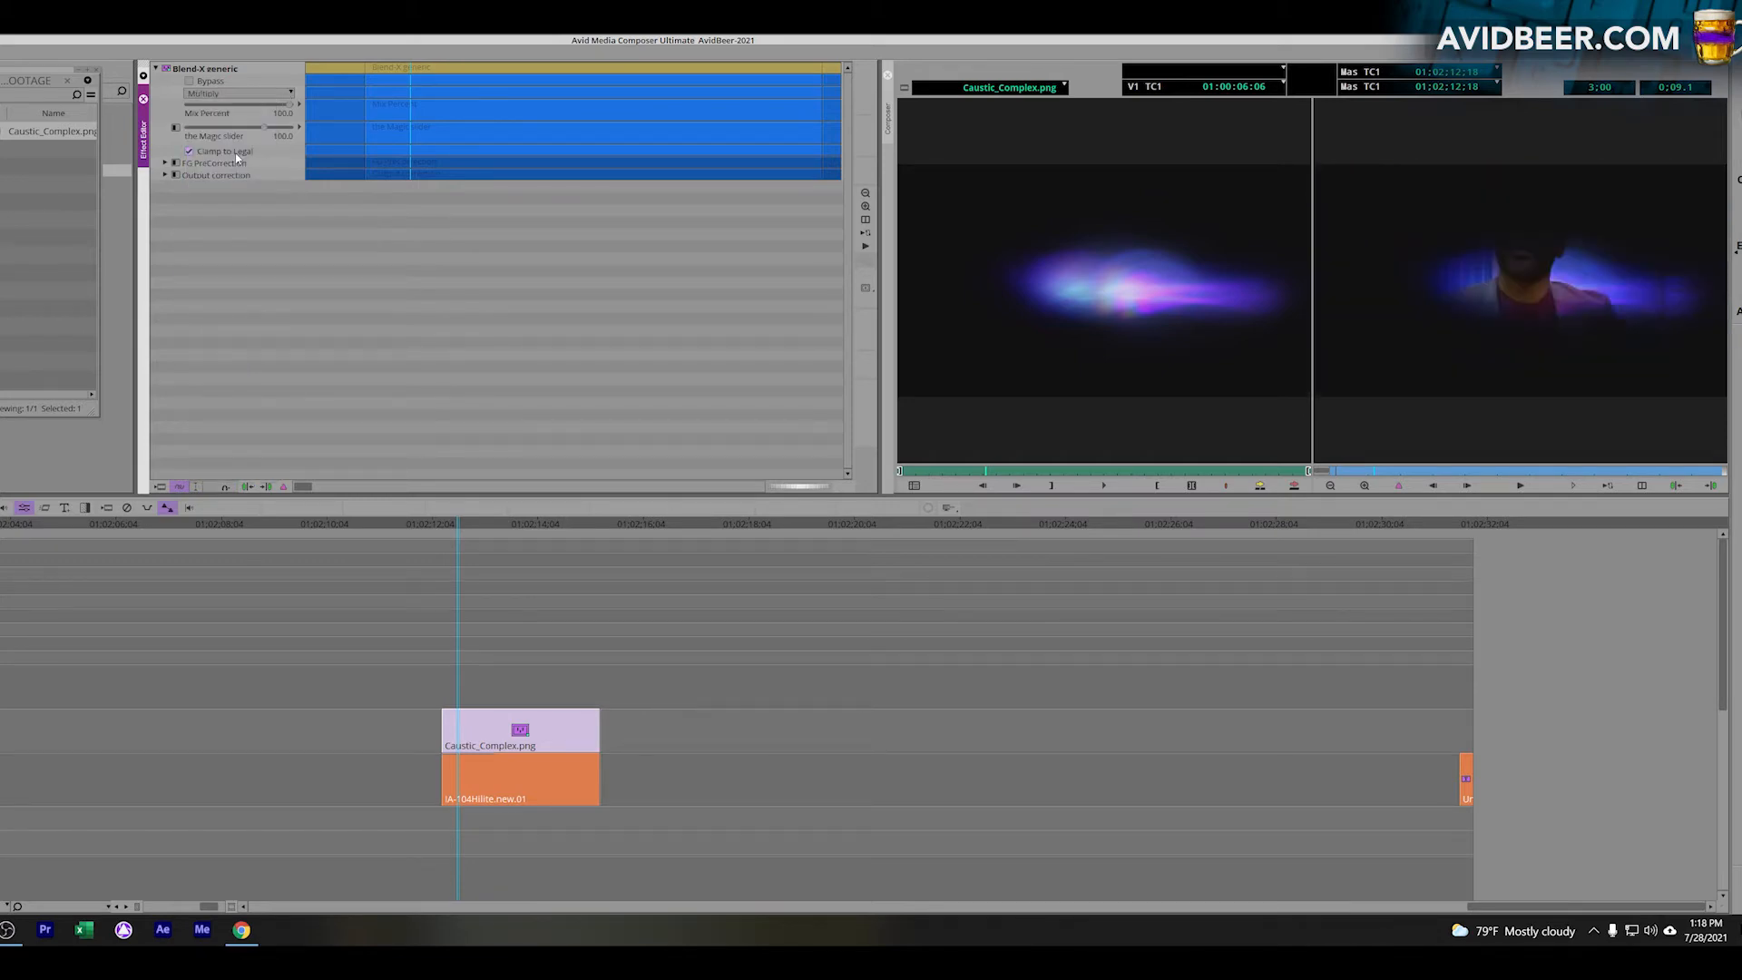
{"action": "left_click", "coordinate": [272, 95]}
{"action": "left_click", "coordinate": [234, 367]}
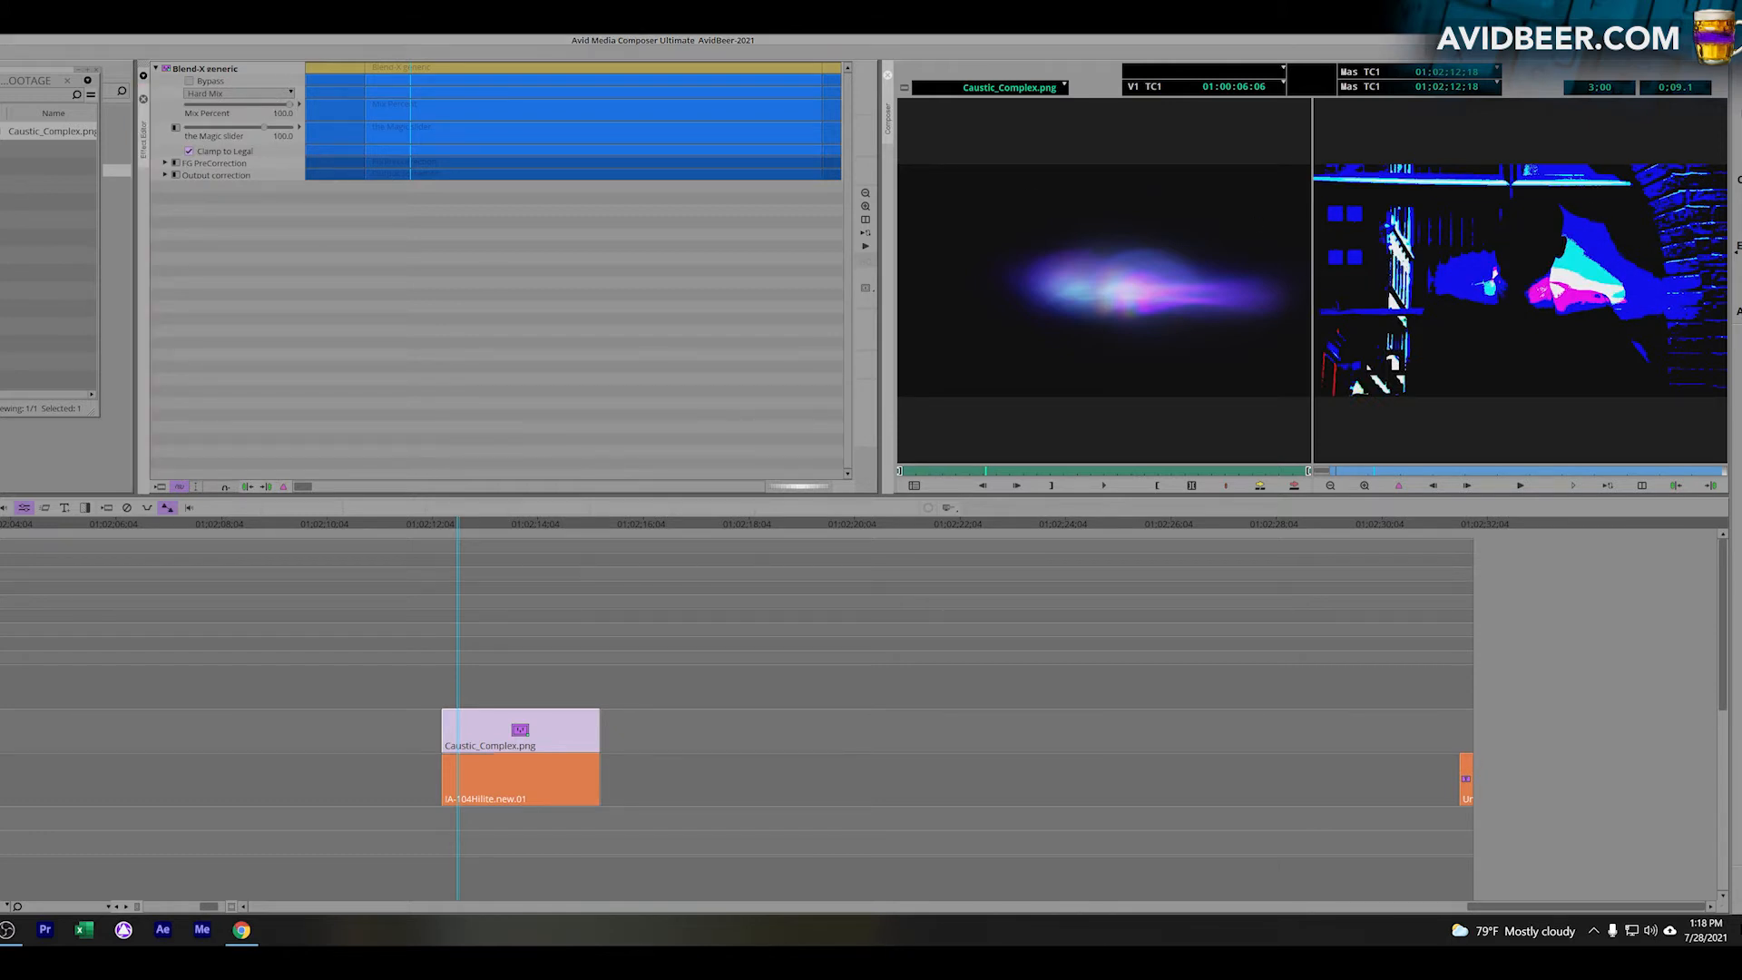
Step: Load the fireworks clip SD123--Background-1.mov.new.01 as the source and return to the Caustic_Complex.png segment at the sequence's end
{"action": "left_click", "coordinate": [520, 730]}
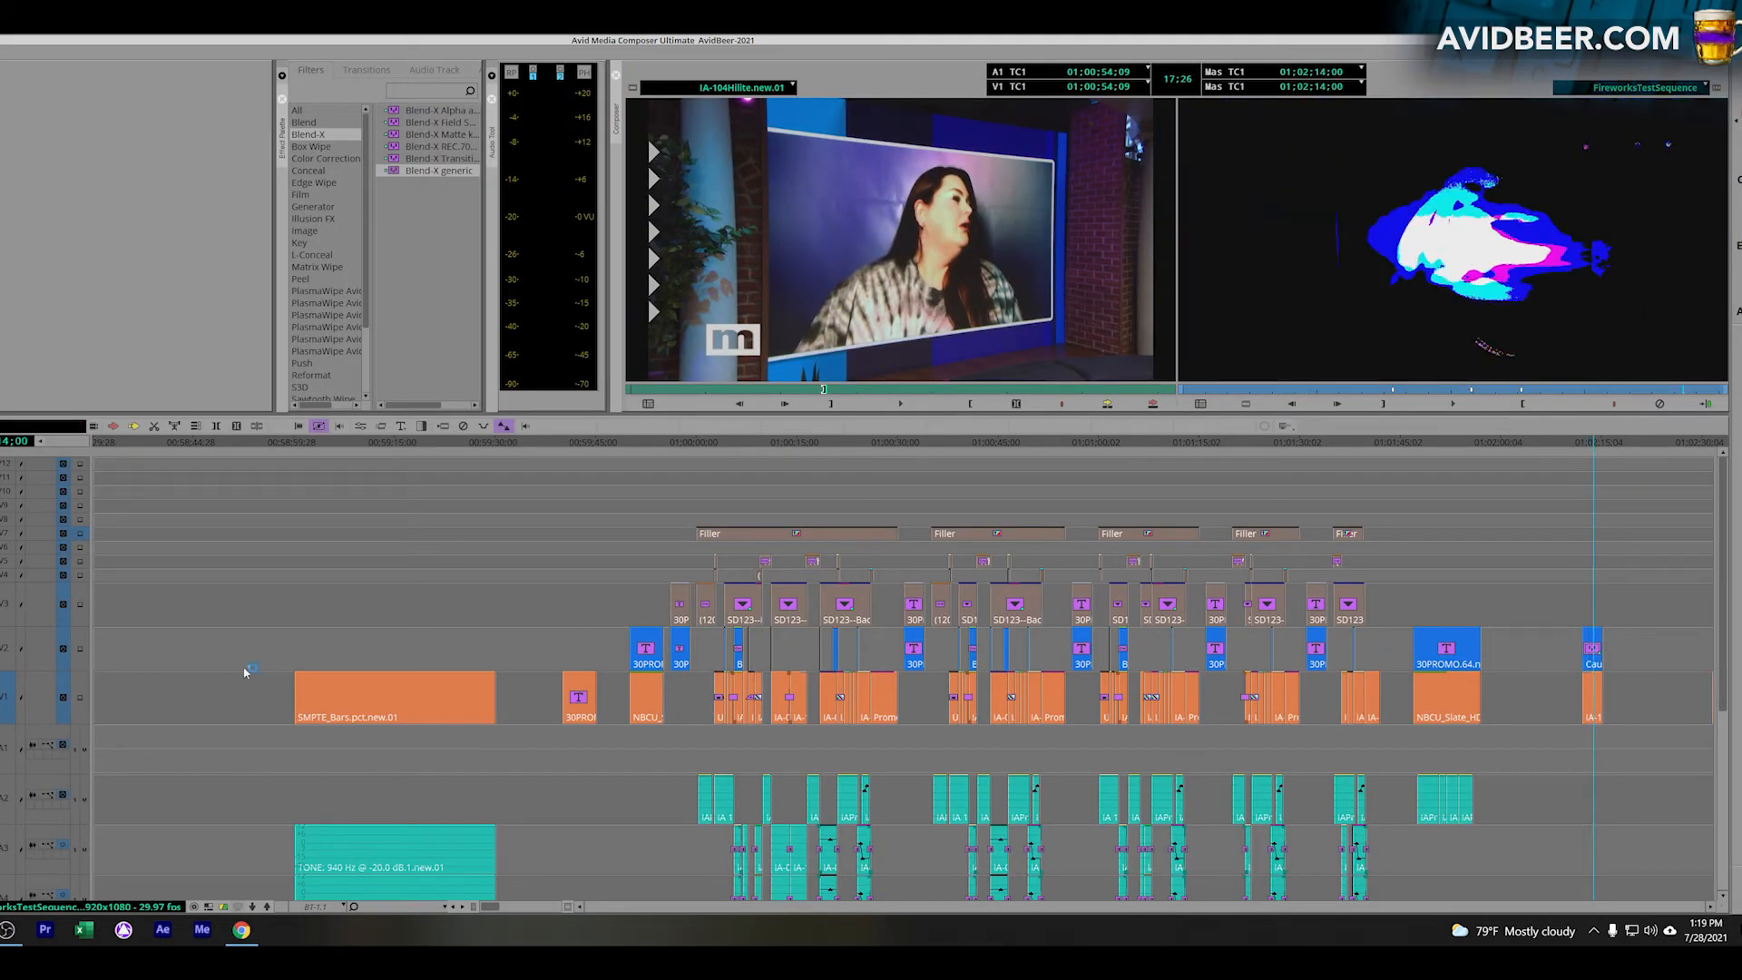
{"action": "mouse_move", "coordinate": [744, 722]}
{"action": "left_mouse_down"}
{"action": "mouse_move", "coordinate": [767, 726]}
{"action": "mouse_move", "coordinate": [754, 718]}
{"action": "left_mouse_up"}
{"action": "key", "text": "End"}
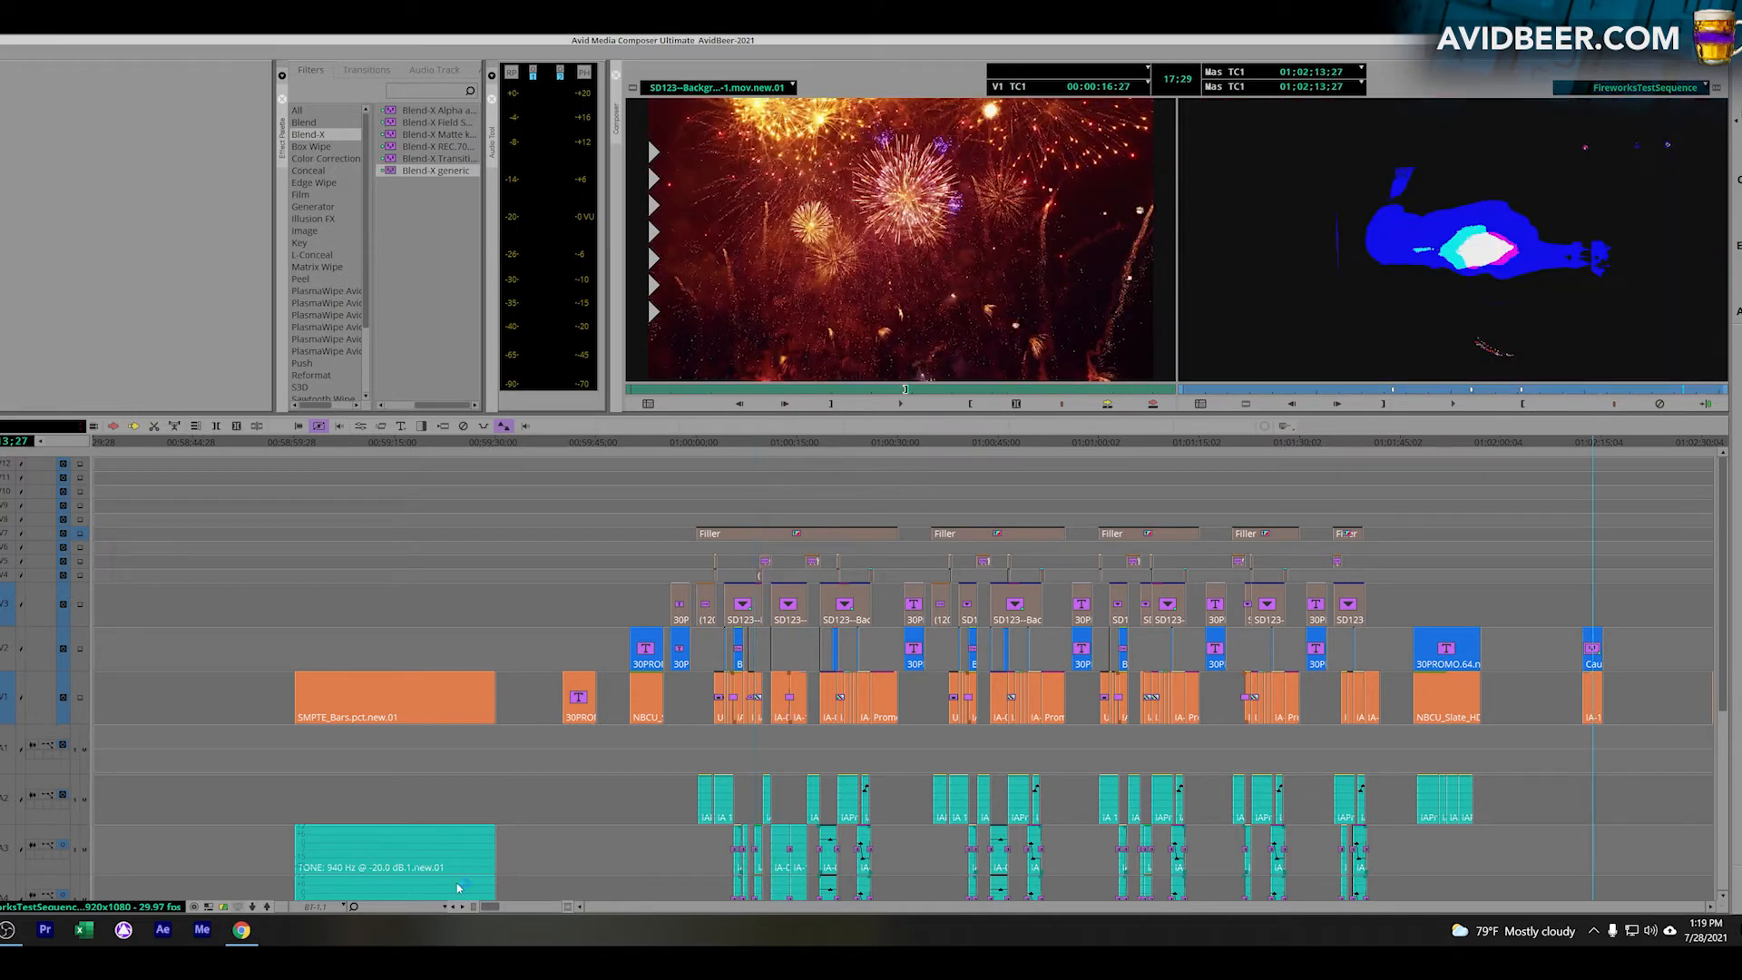
{"action": "key", "text": "h"}
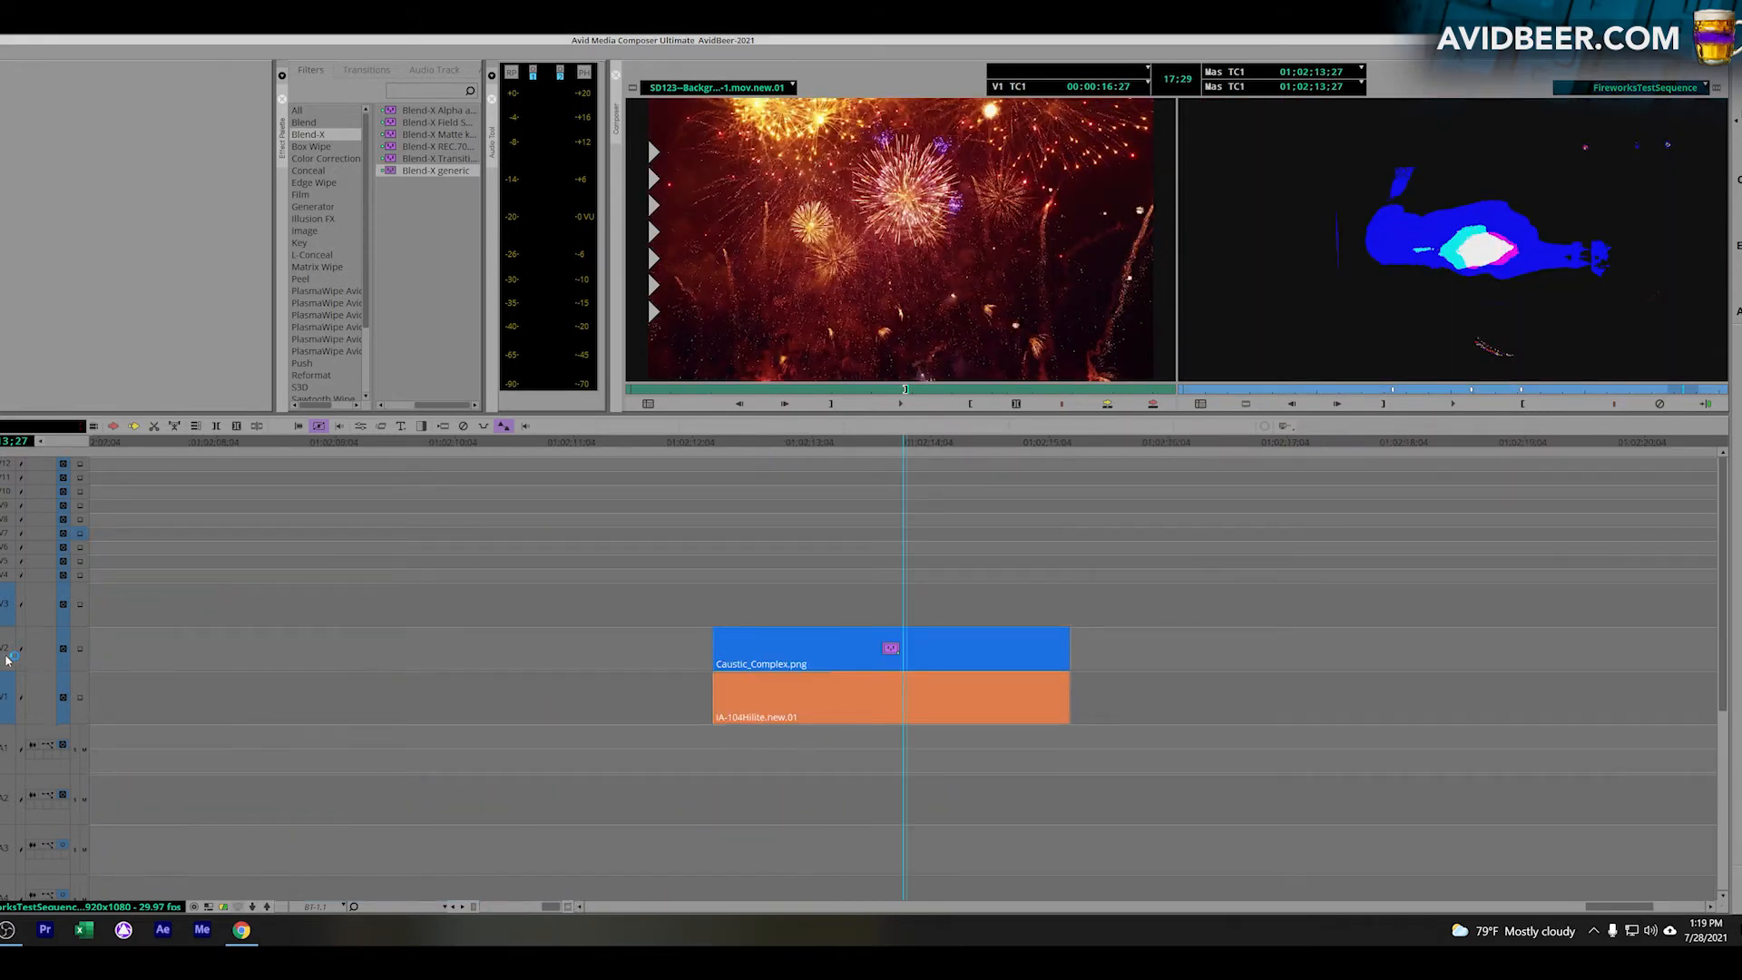
Step: Overwrite the Caustic_Complex.png segment on V2 with the SD123--Background-1.mov.new.01 fireworks clip
{"action": "left_click", "coordinate": [9, 610]}
{"action": "left_click", "coordinate": [11, 695]}
{"action": "key", "text": "t"}
{"action": "key", "text": "b"}
{"action": "left_click", "coordinate": [784, 691]}
{"action": "left_click_drag", "start_coordinate": [786, 692], "coordinate": [966, 658]}
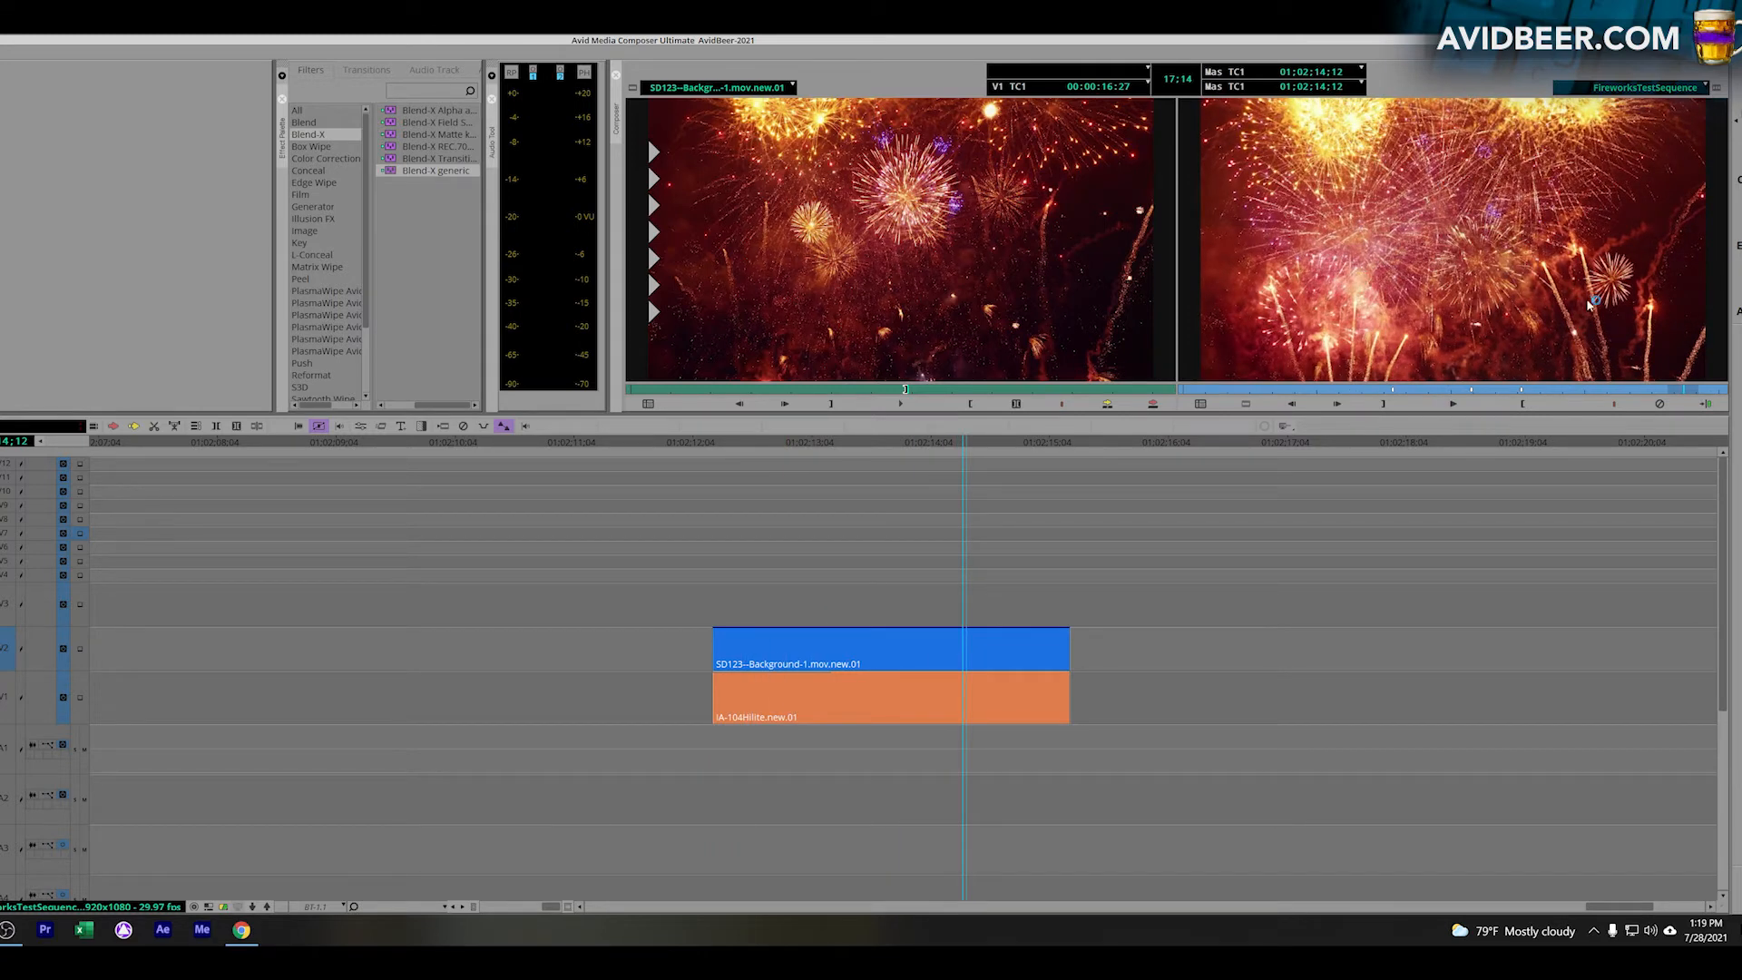
Step: Apply the Blend-X generic effect to the fireworks clip on V2 and set its blend mode to Reflect
{"action": "left_click", "coordinate": [933, 766]}
{"action": "left_click_drag", "start_coordinate": [383, 177], "coordinate": [908, 646]}
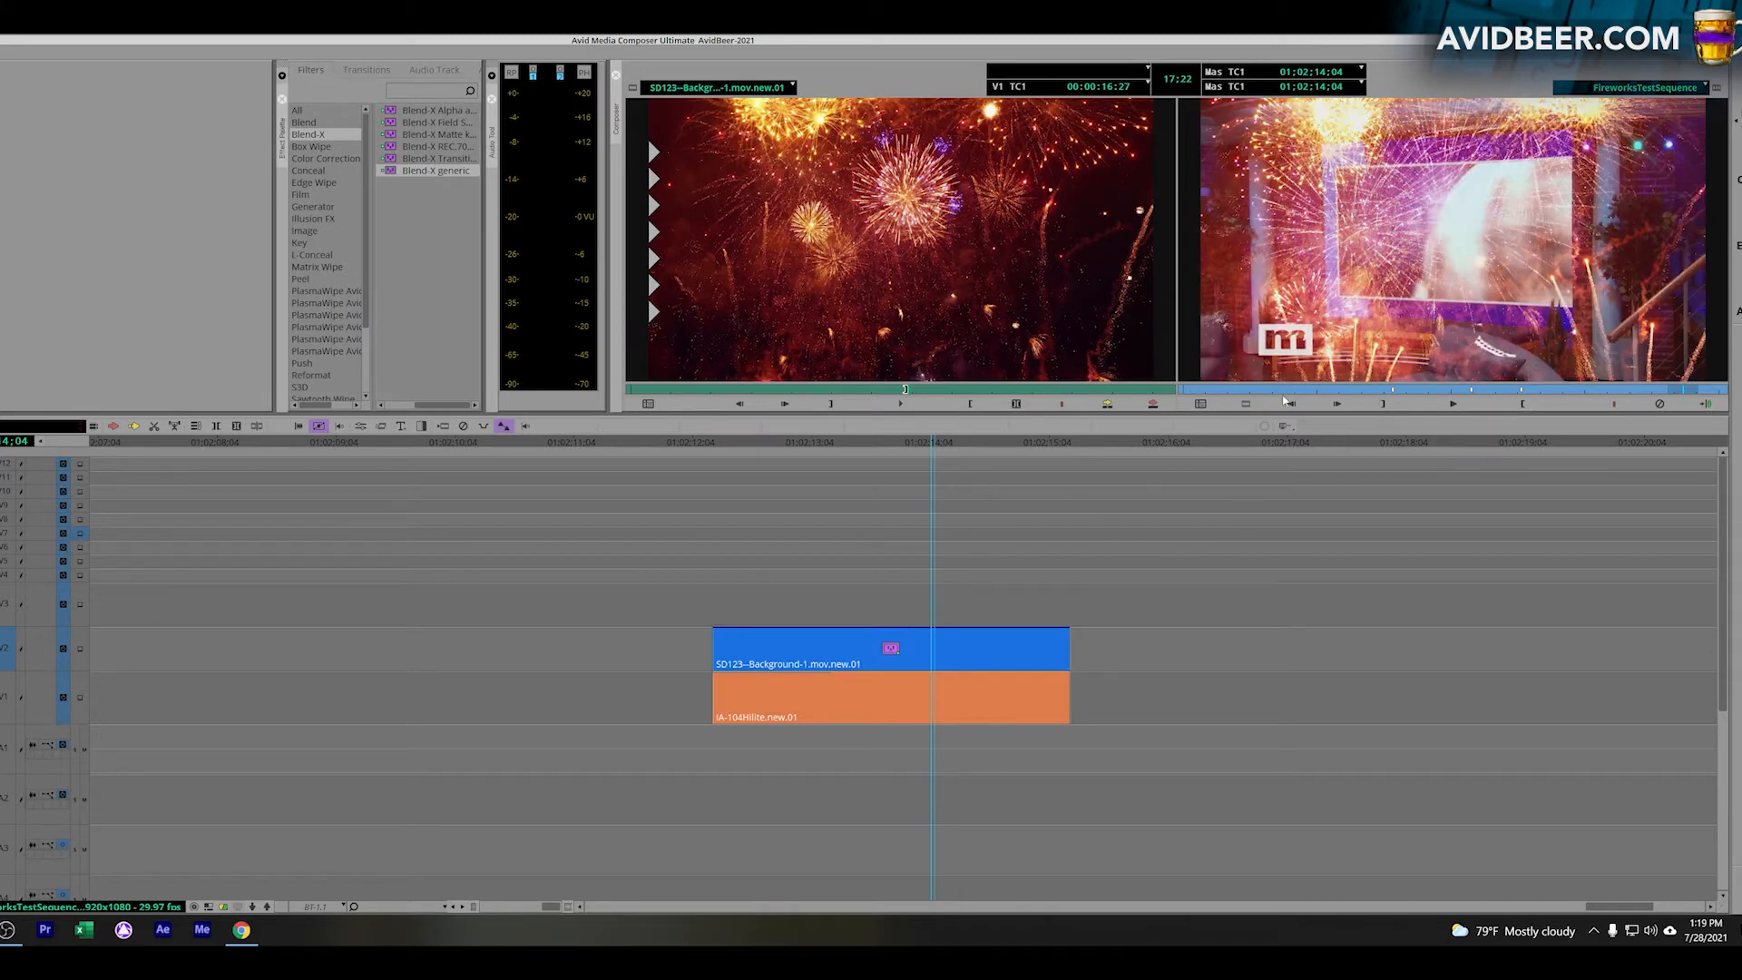
{"action": "left_click", "coordinate": [1284, 399]}
{"action": "left_click", "coordinate": [268, 95]}
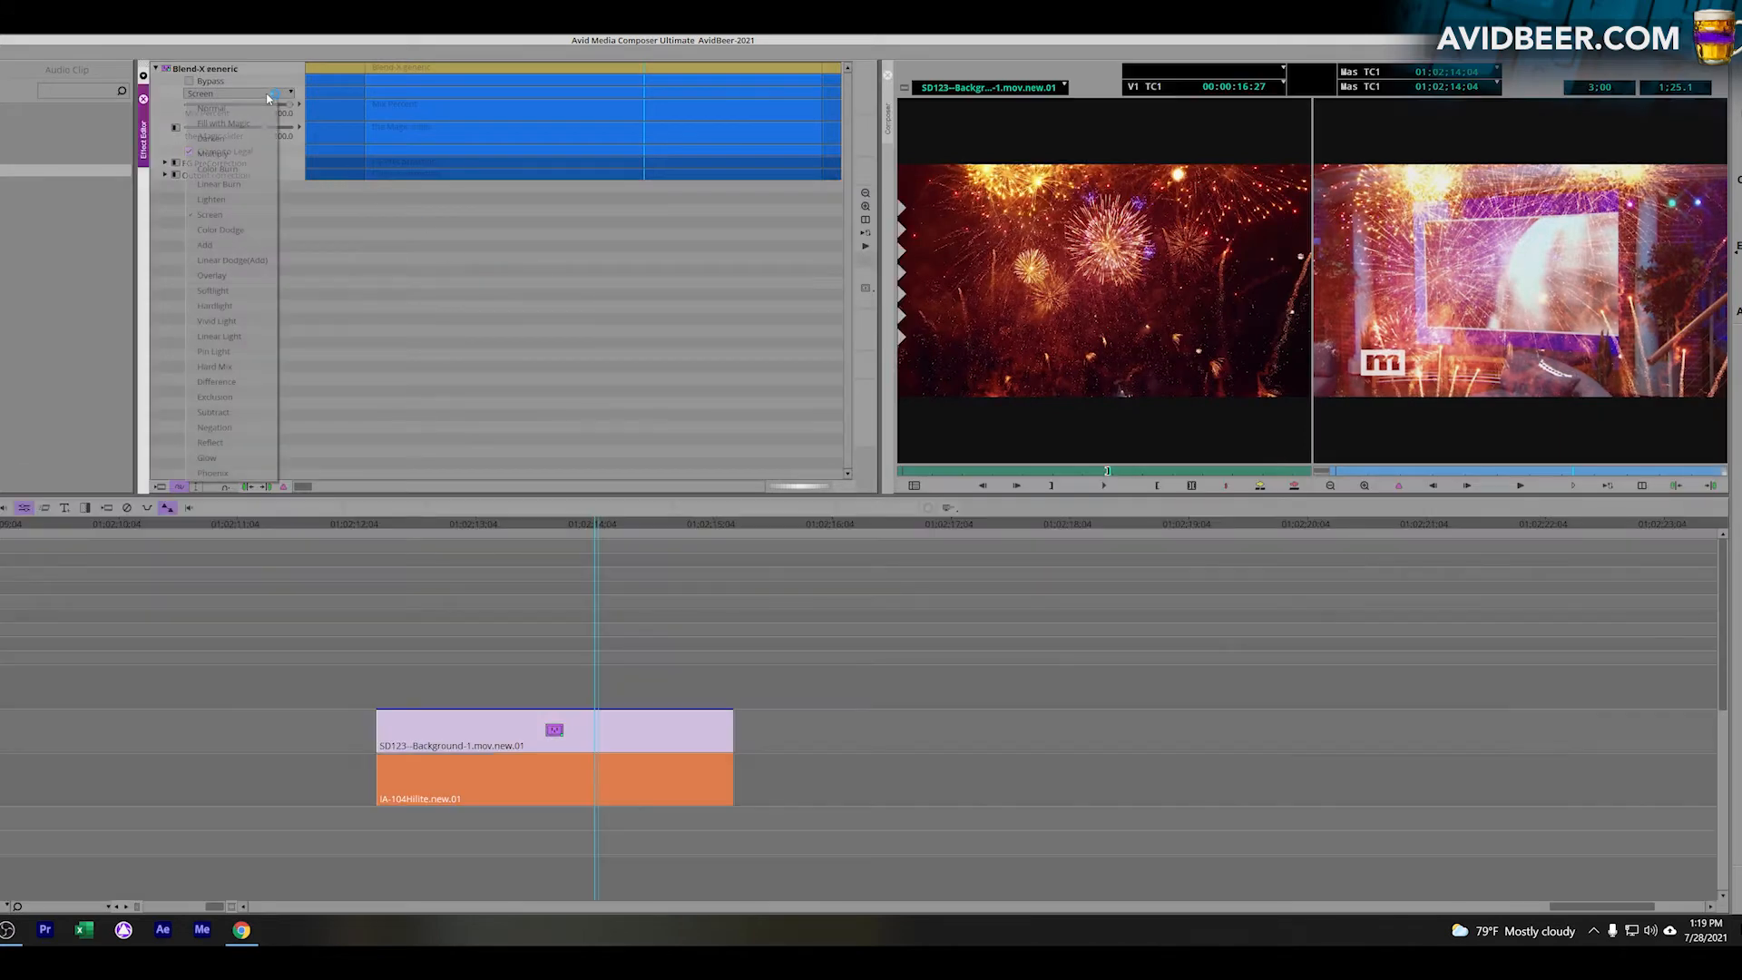
{"action": "left_click", "coordinate": [211, 442]}
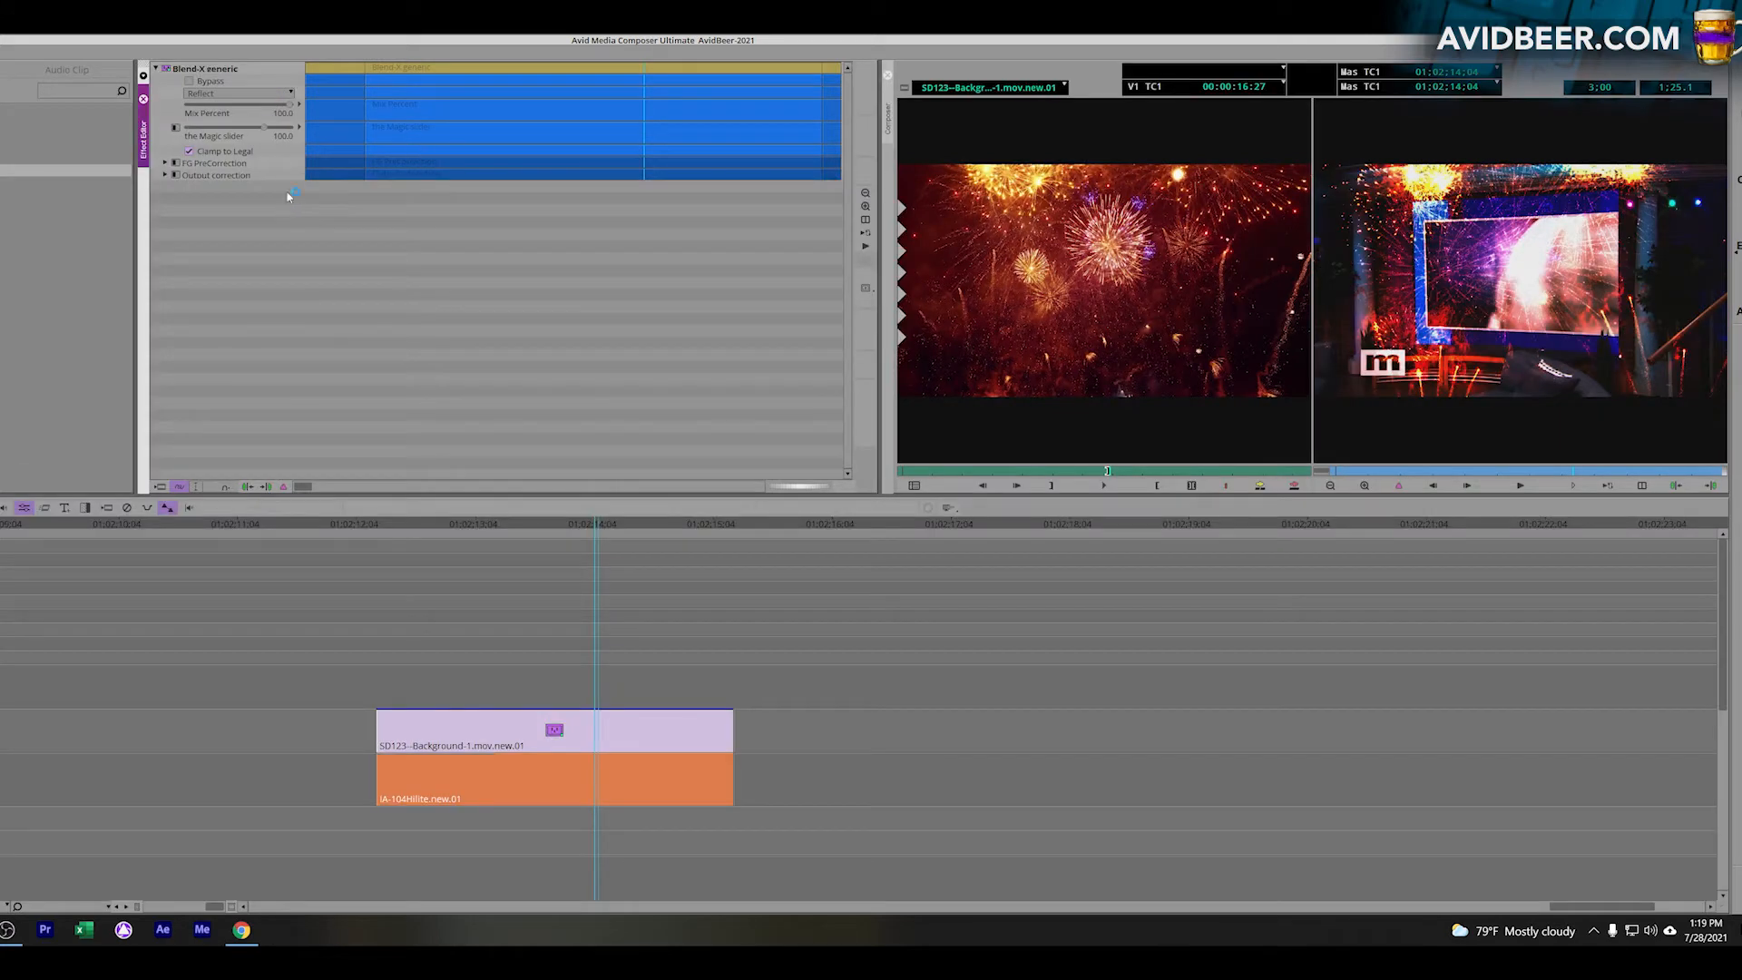
Step: Expand the Output correction and FG PreCorrection parameters of the fireworks clip's Blend-X generic effect
{"action": "left_click", "coordinate": [272, 95]}
{"action": "left_click", "coordinate": [275, 84]}
{"action": "left_click", "coordinate": [166, 175]}
{"action": "left_click", "coordinate": [166, 164]}
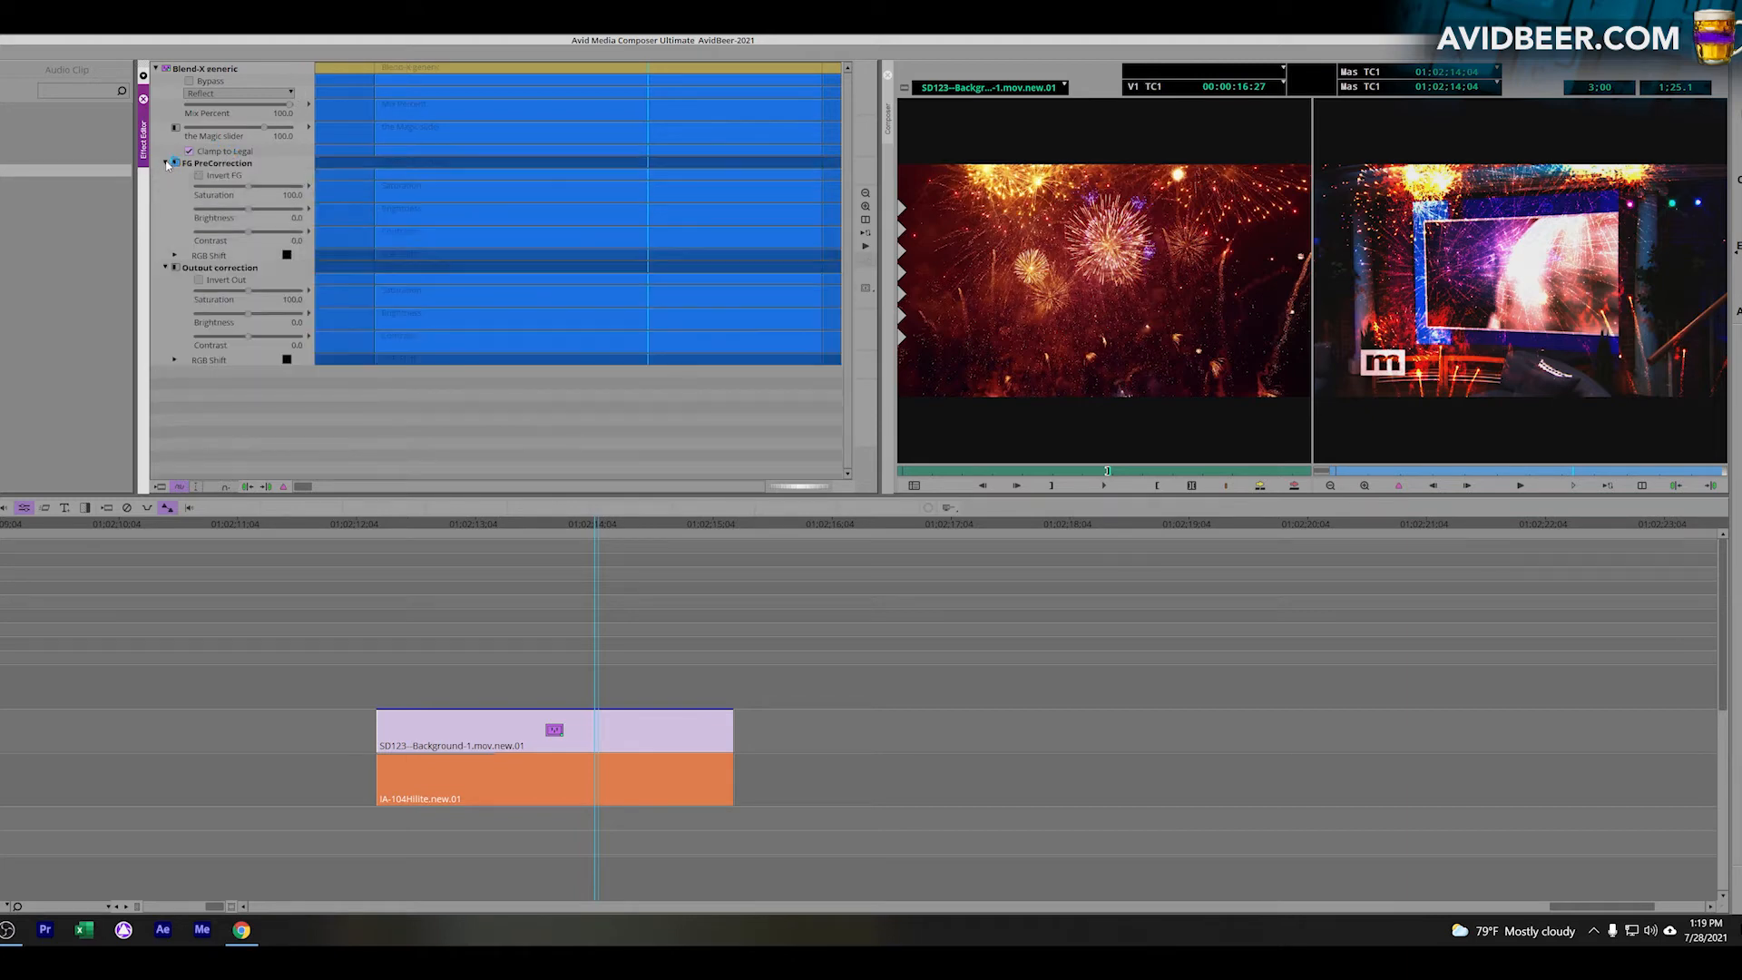
Step: Expand the Output correction's RGB Shift, try raising the red channel to about 124, and undo the red shift
{"action": "mouse_move", "coordinate": [266, 130]}
{"action": "left_mouse_down"}
{"action": "mouse_move", "coordinate": [232, 128]}
{"action": "mouse_move", "coordinate": [268, 132]}
{"action": "left_mouse_up"}
{"action": "left_click", "coordinate": [175, 361]}
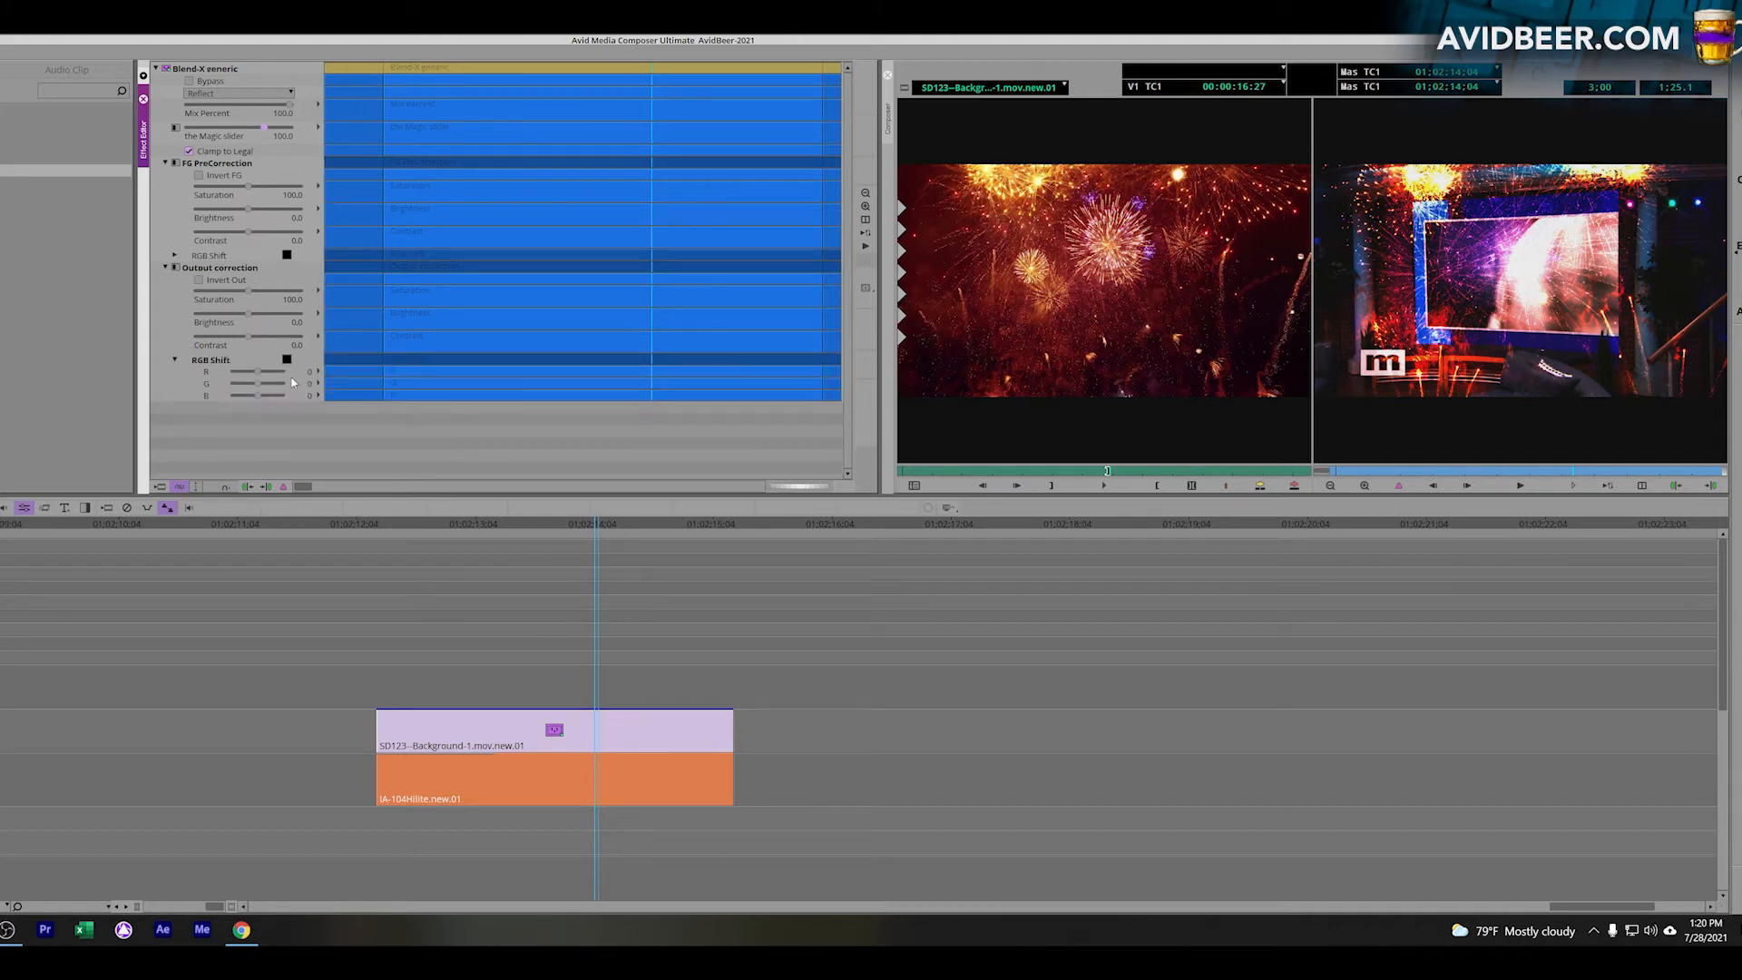
{"action": "left_click_drag", "start_coordinate": [259, 372], "coordinate": [274, 372]}
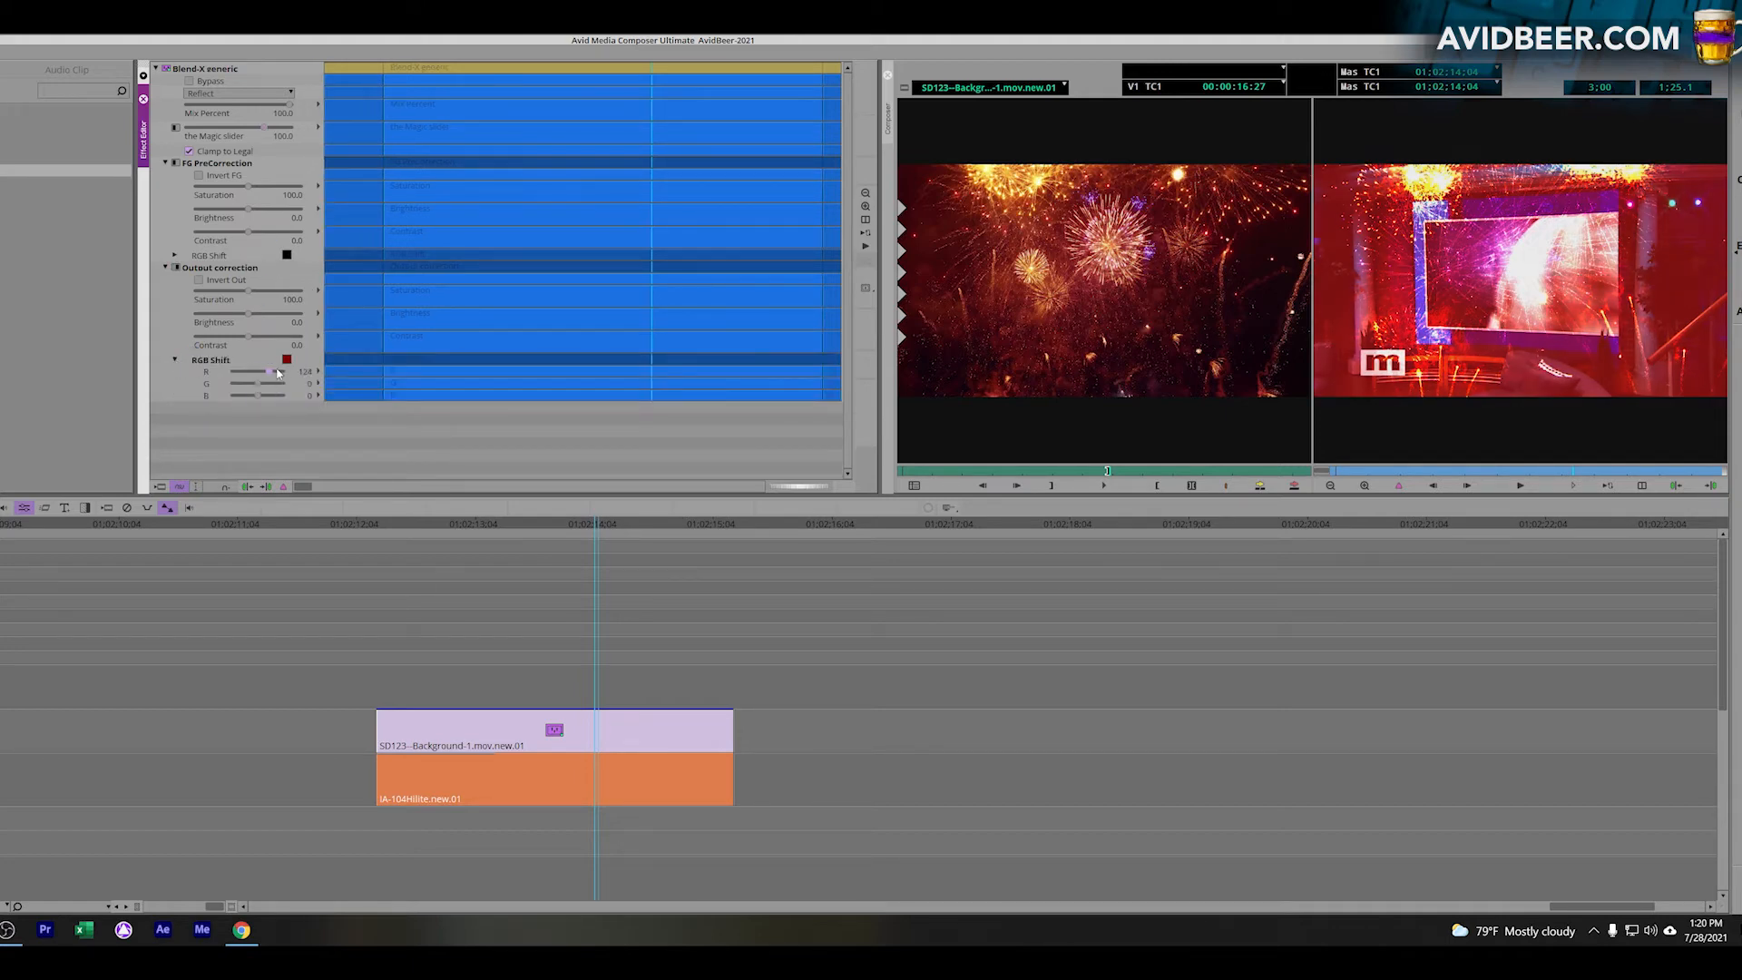
{"action": "key", "text": "ctrl+z"}
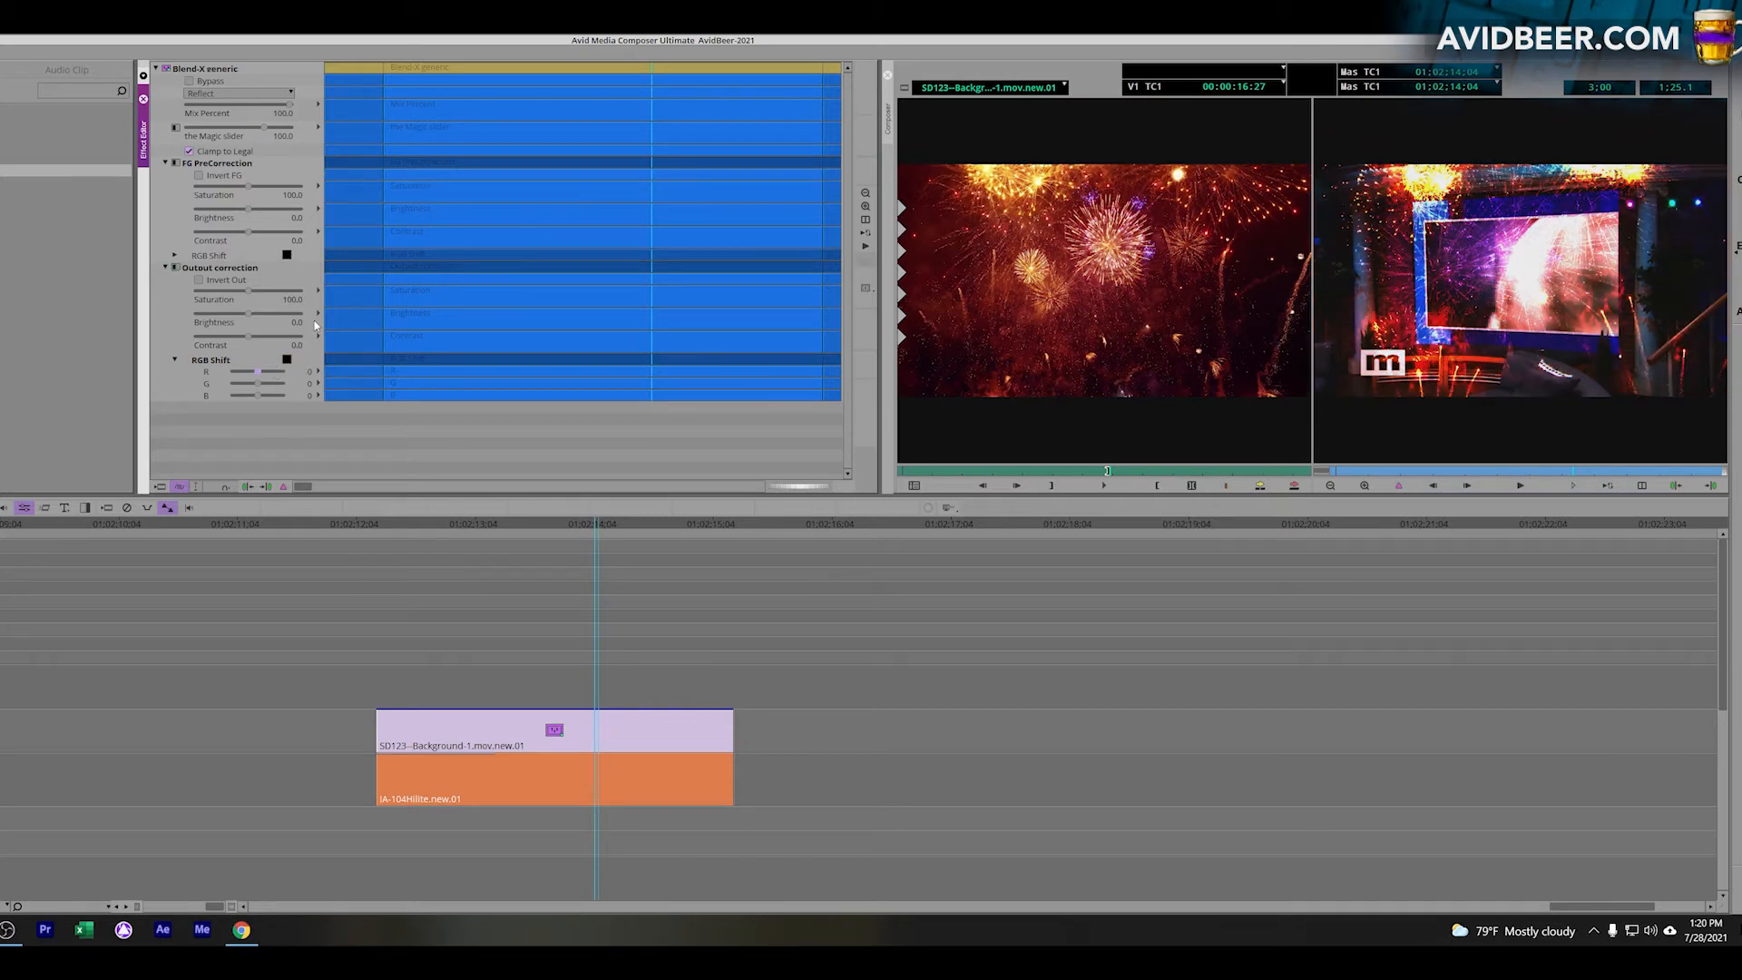
Step: Try the Hard Mix and Hardlight blend modes on the fireworks clip's Blend-X effect
{"action": "left_click", "coordinate": [287, 94]}
{"action": "left_click", "coordinate": [215, 366]}
{"action": "left_click", "coordinate": [277, 93]}
{"action": "left_click", "coordinate": [240, 304]}
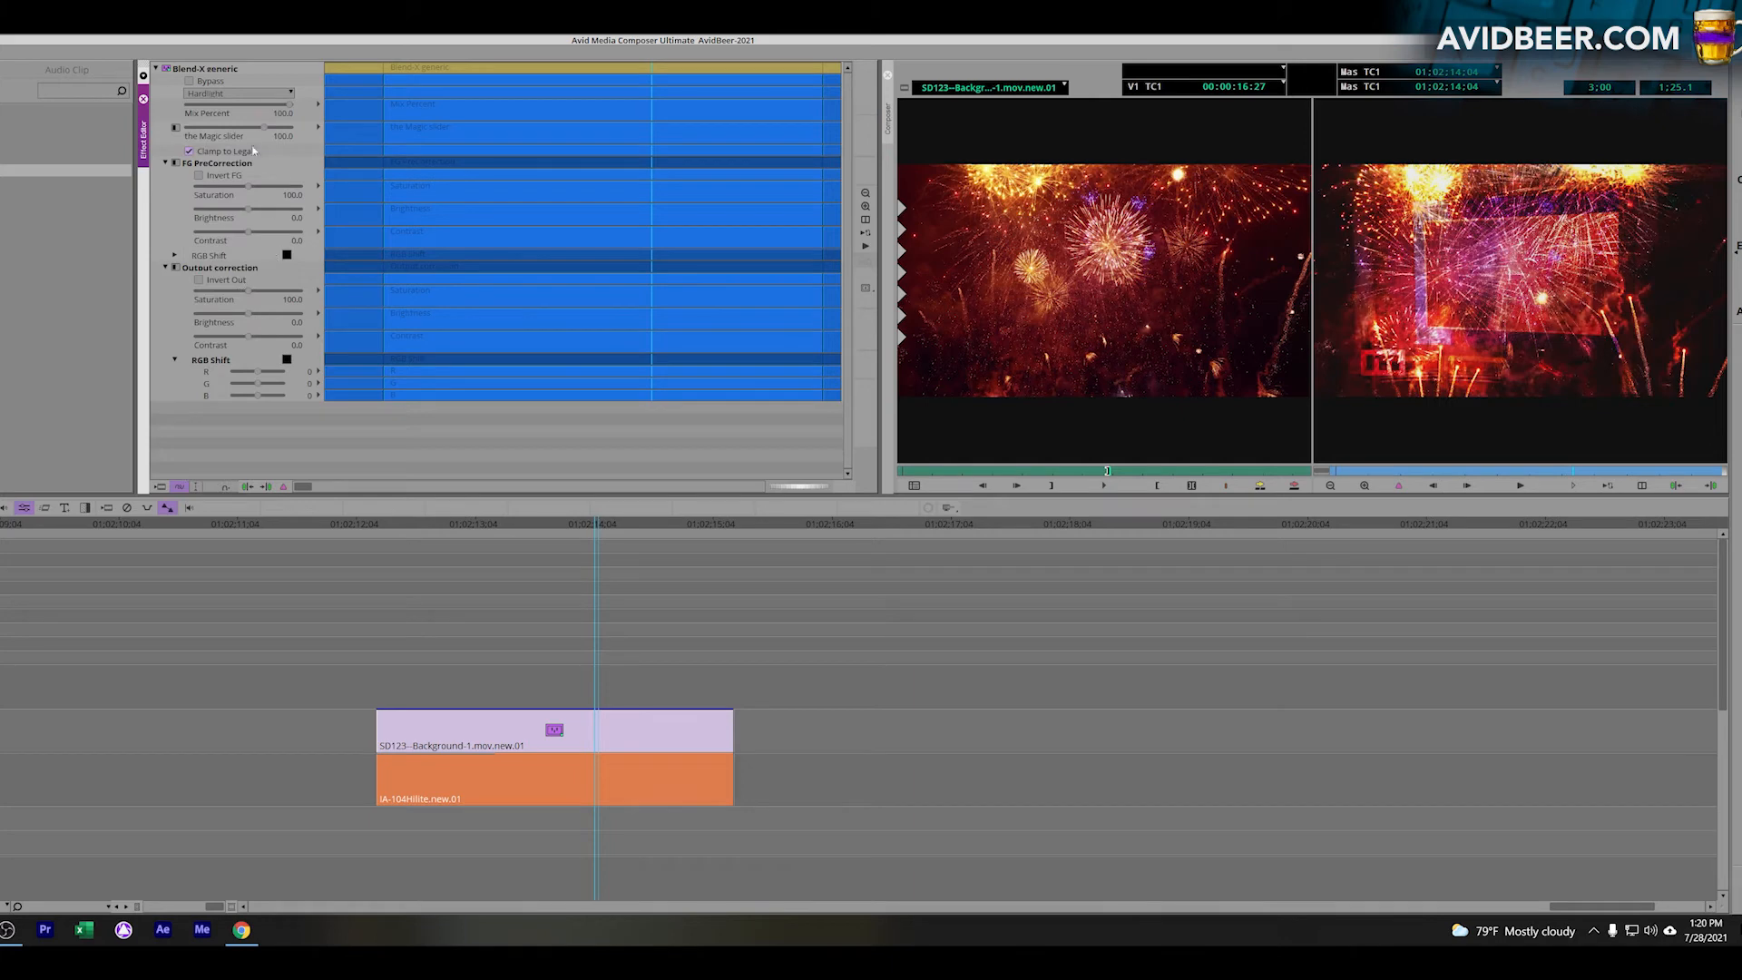
Step: Set the Blend-X blend mode to Screen and raise the FG PreCorrection brightness to about 25.5
{"action": "left_click", "coordinate": [261, 94]}
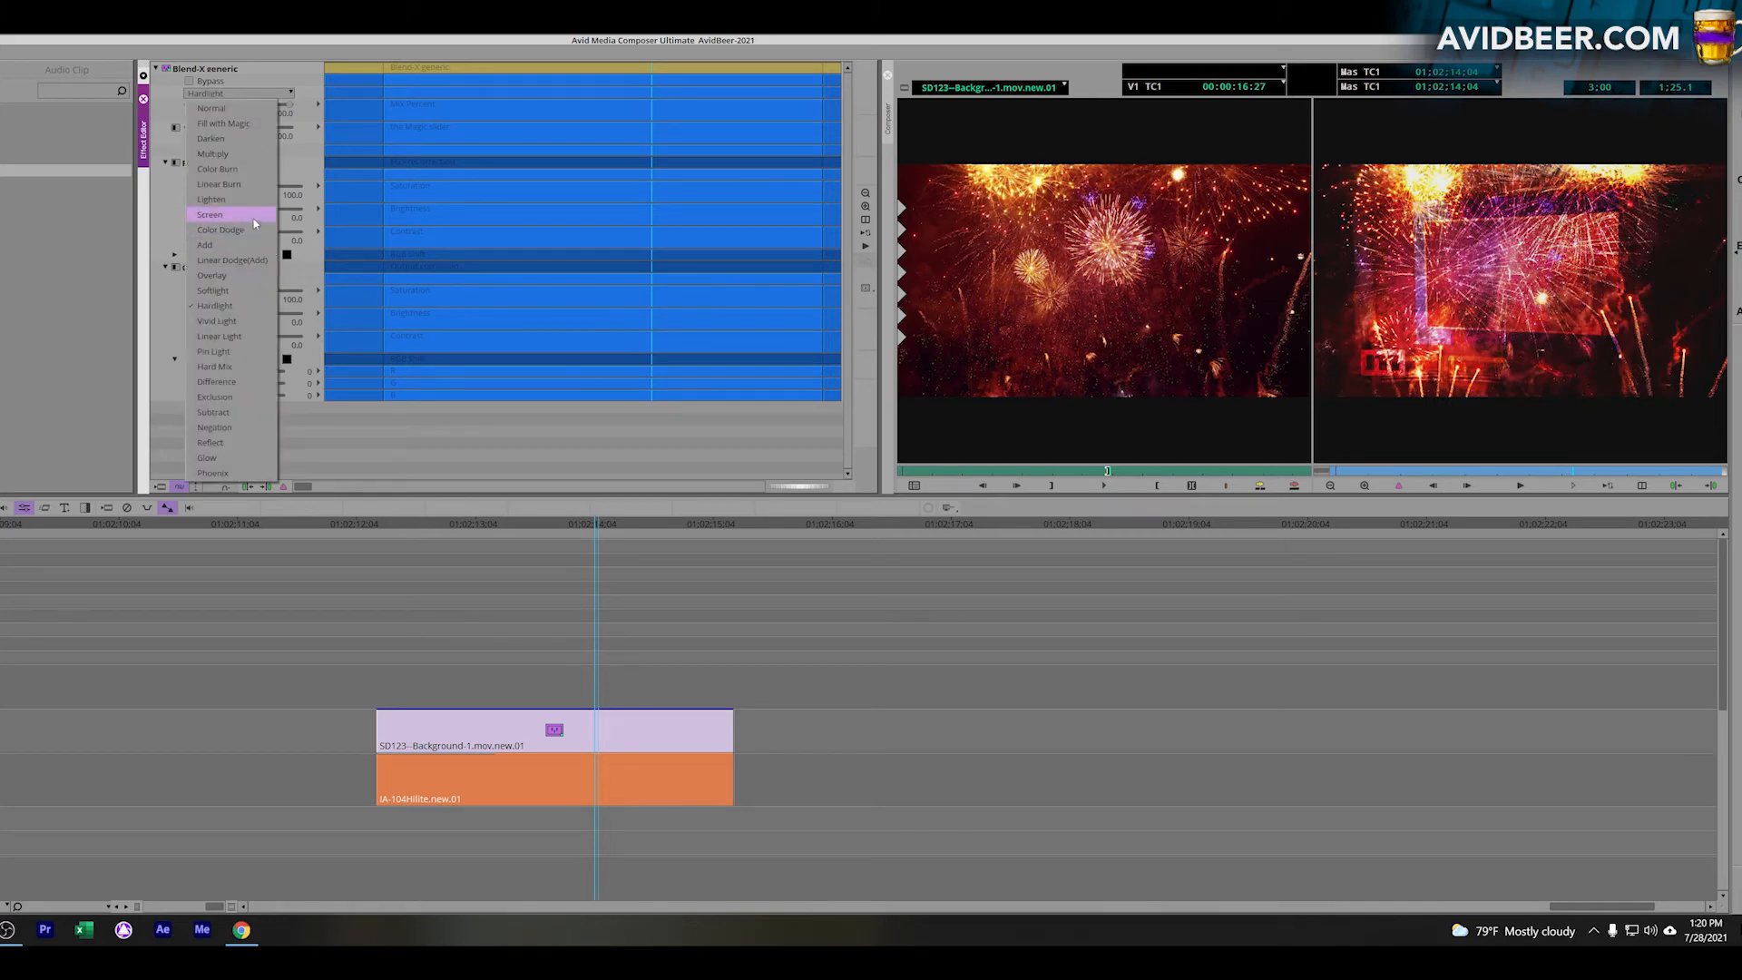
{"action": "left_click", "coordinate": [253, 213]}
{"action": "left_click", "coordinate": [259, 96]}
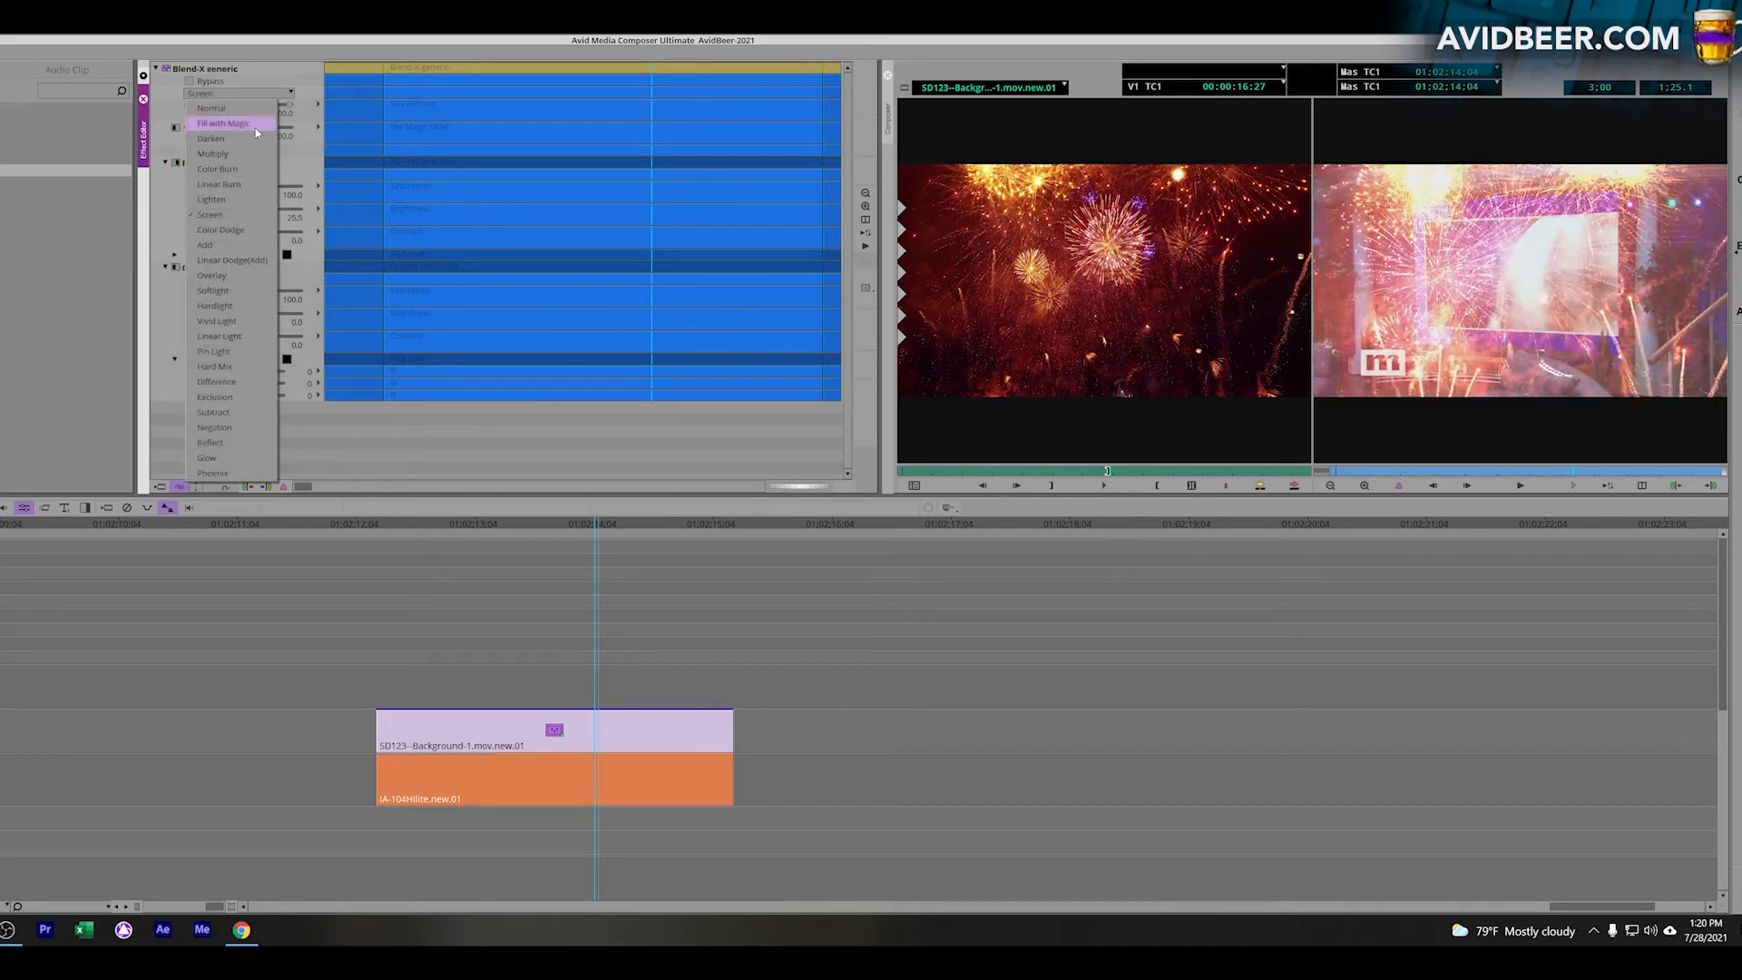
{"action": "left_click", "coordinate": [275, 176]}
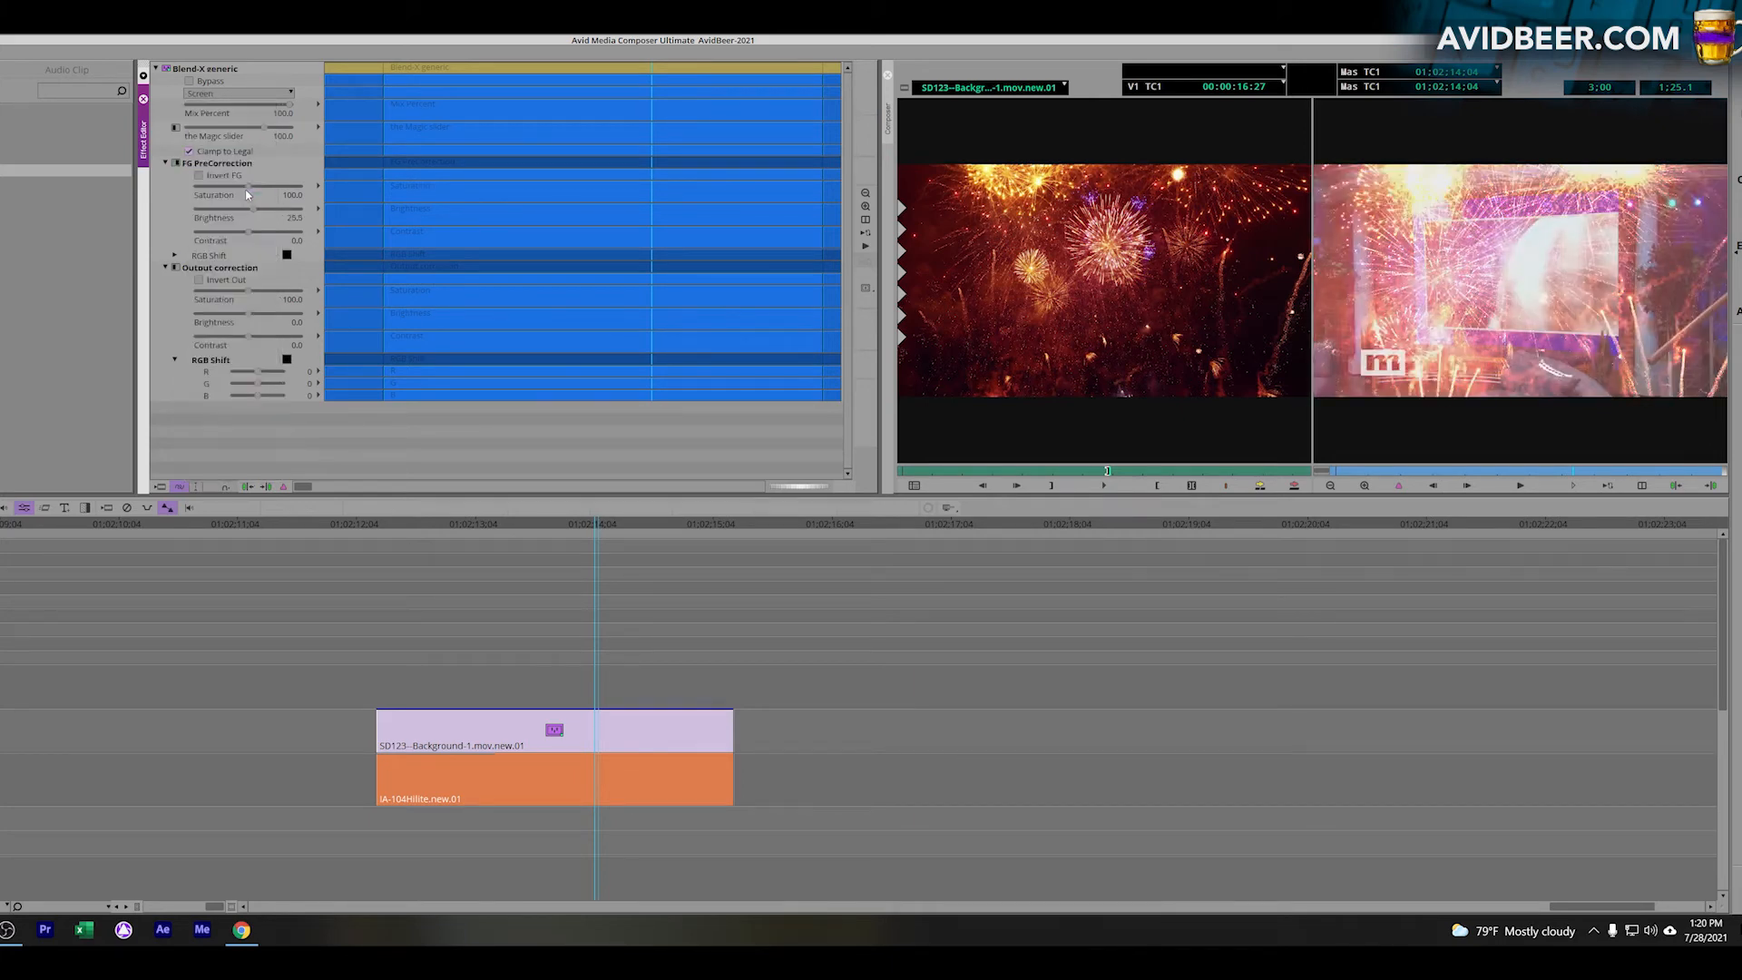
Step: Try the Softlight and Vivid Light blend modes on the fireworks clip over the studio shot
{"action": "left_click", "coordinate": [260, 94]}
{"action": "left_click", "coordinate": [245, 291]}
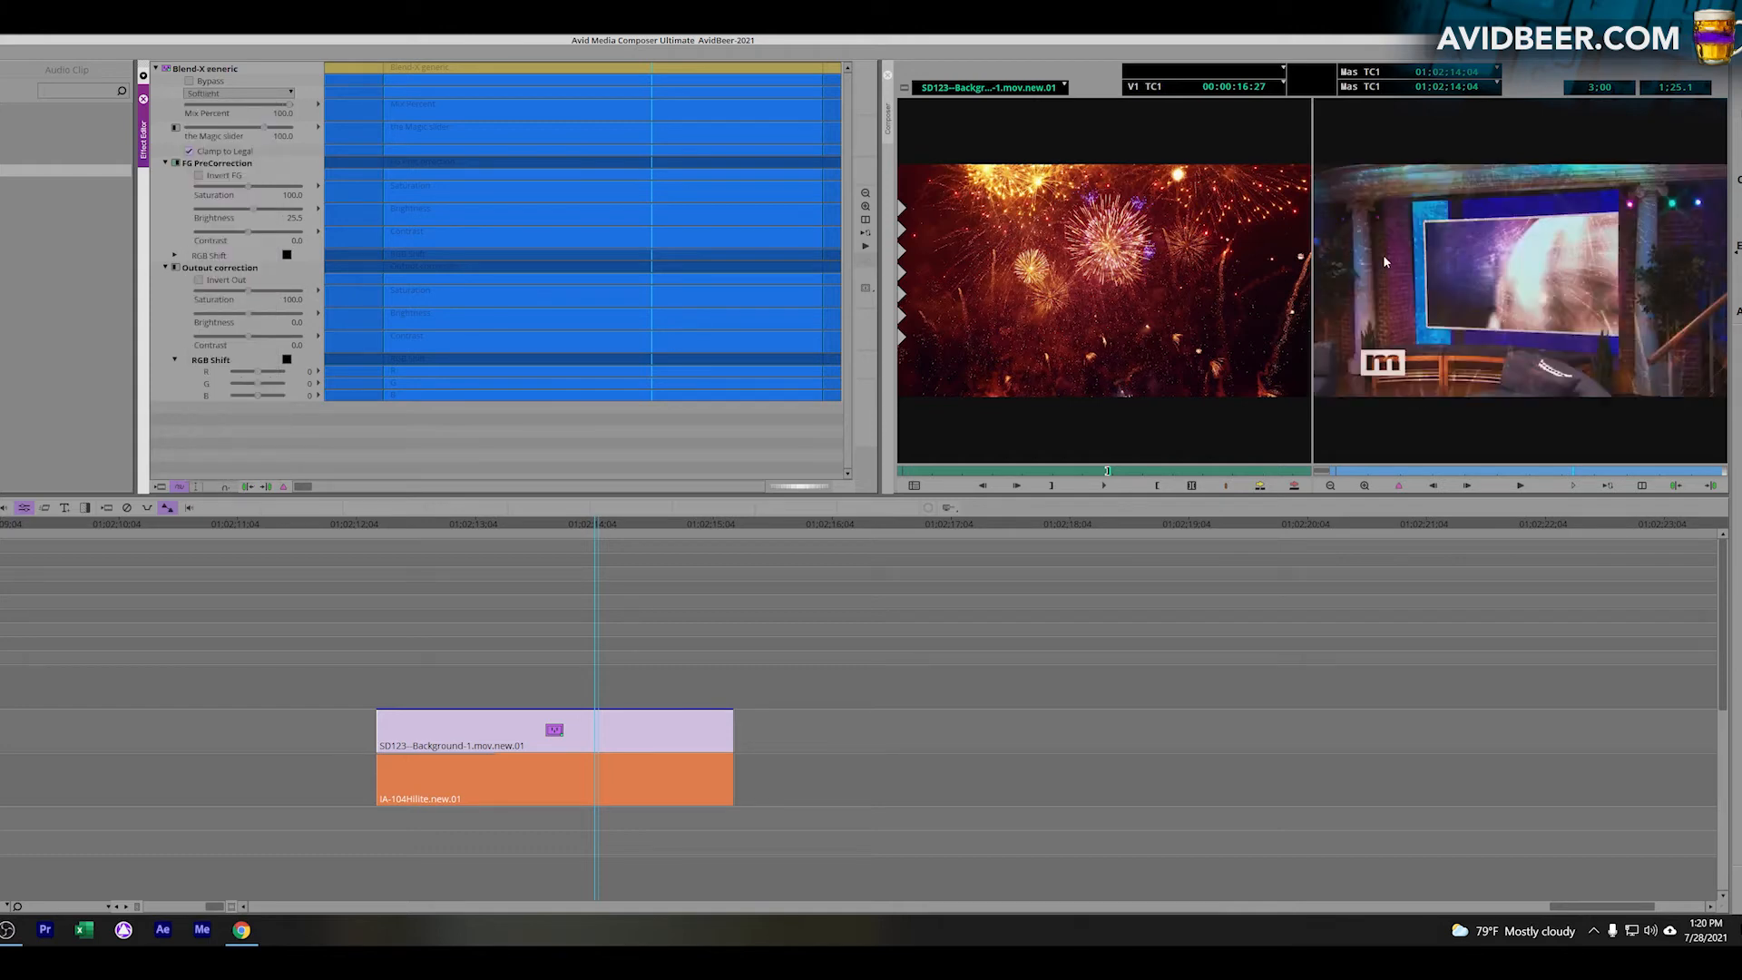
{"action": "left_click", "coordinate": [258, 92]}
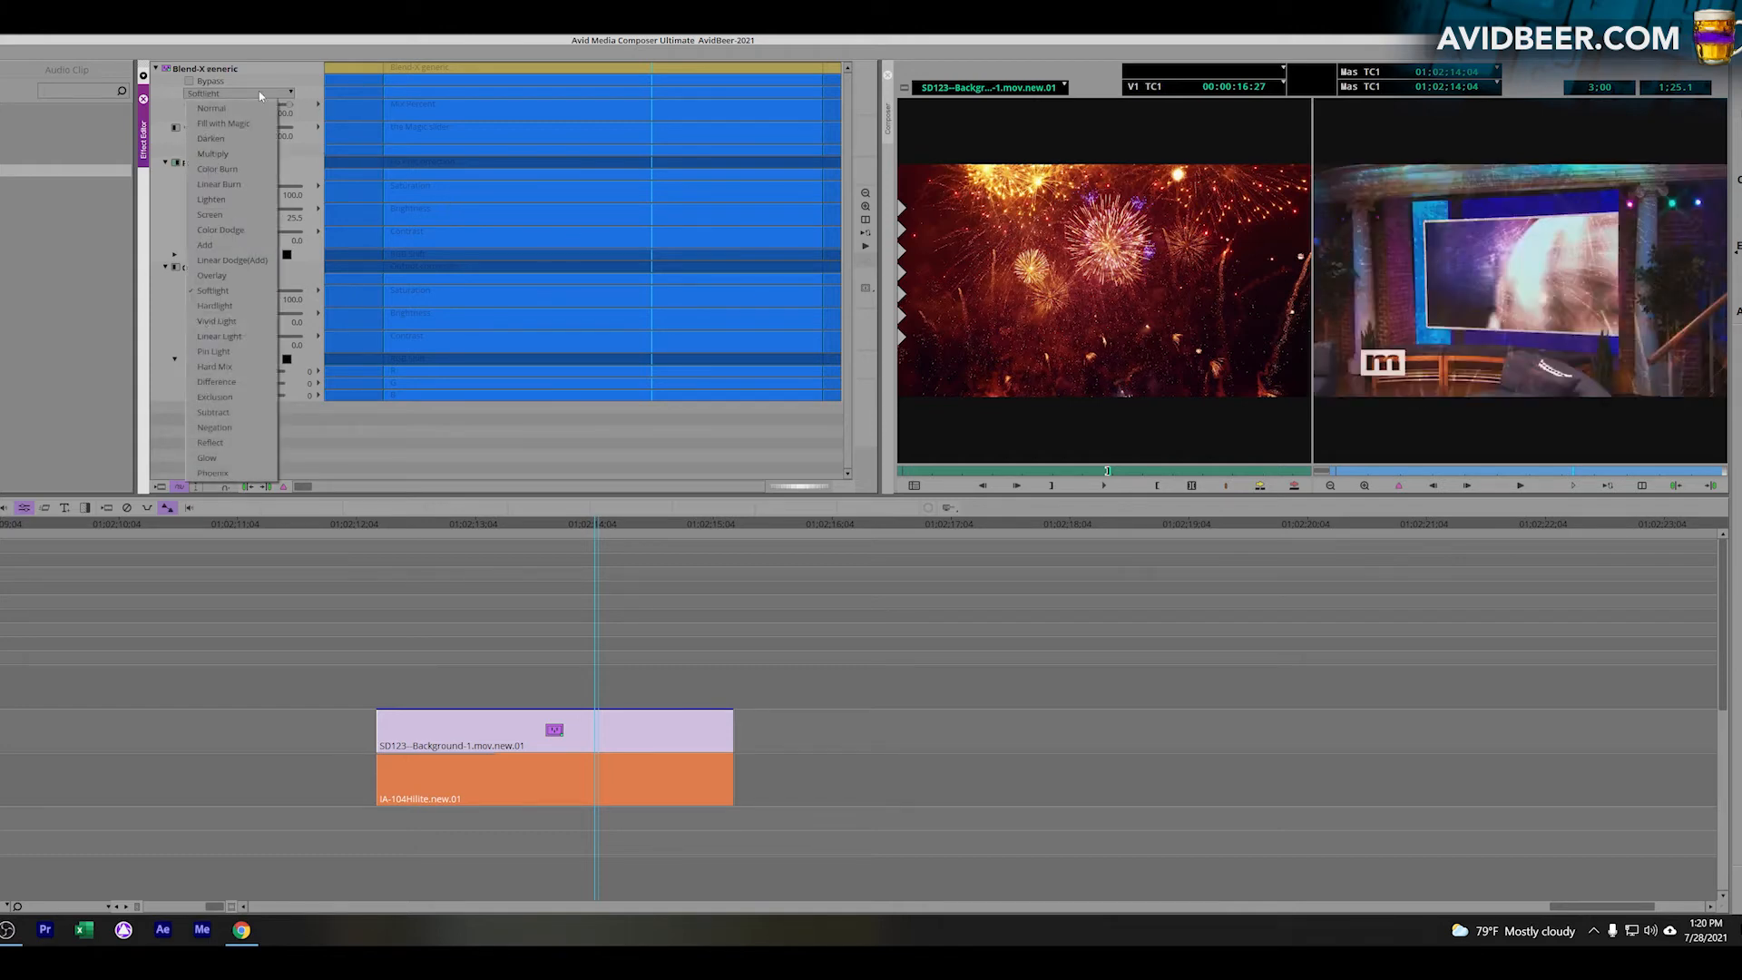
{"action": "left_click", "coordinate": [237, 324]}
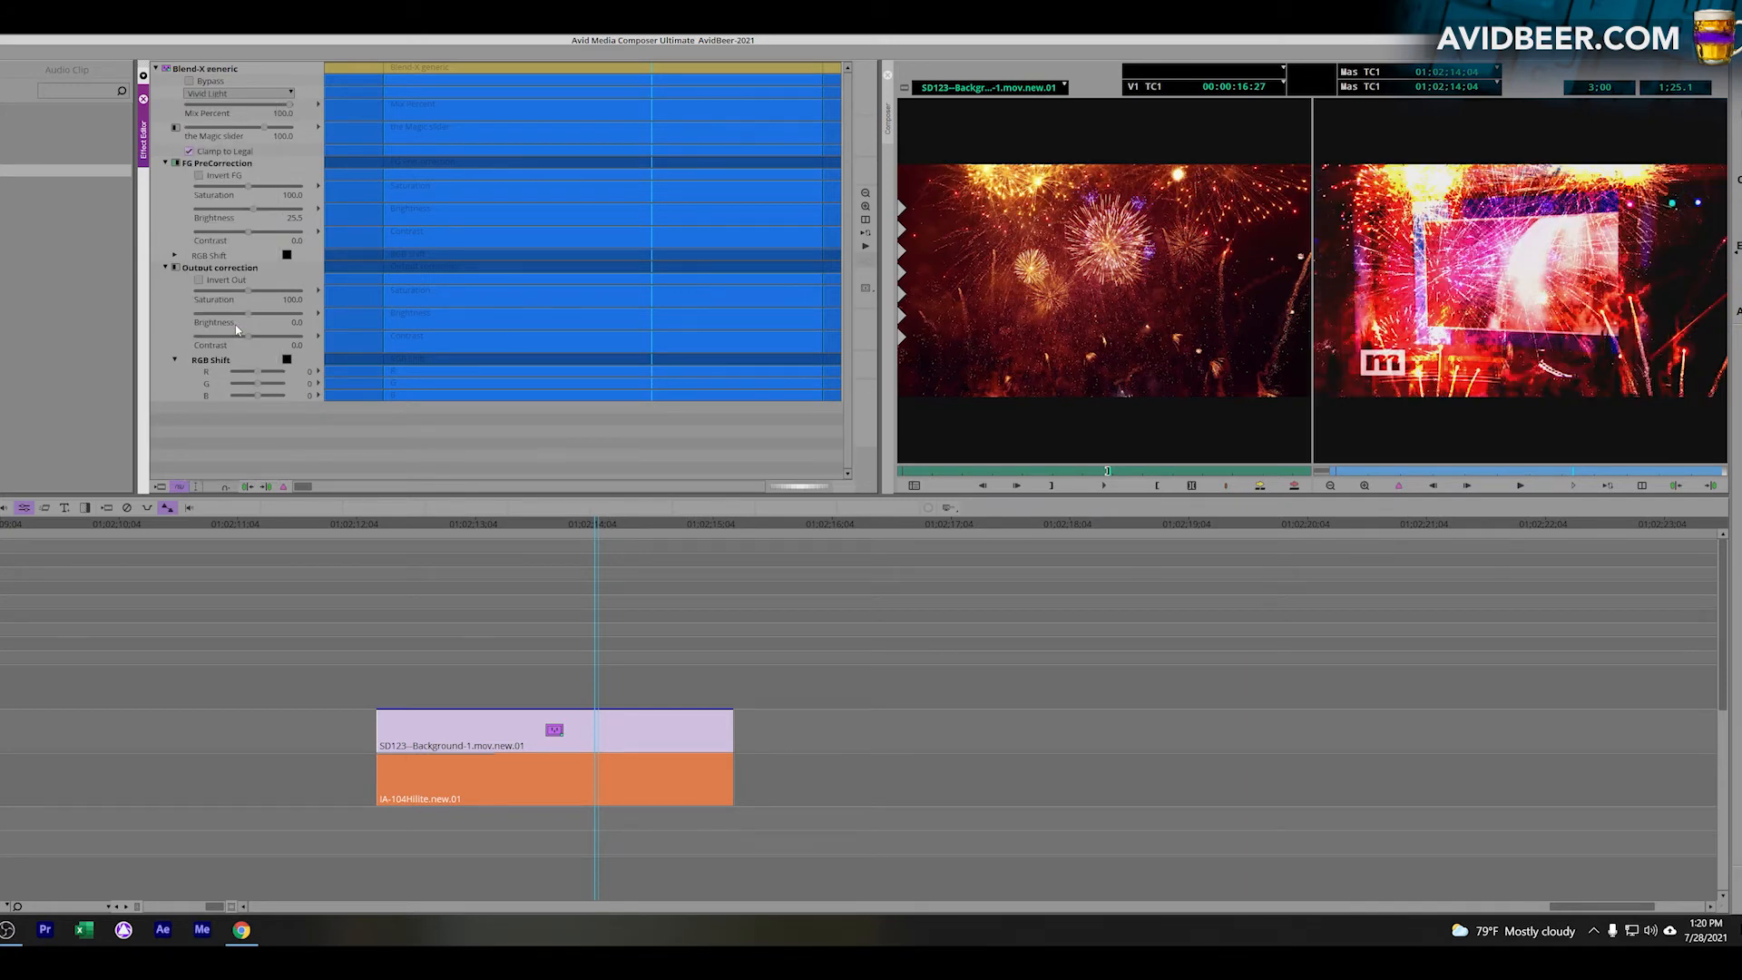
Step: Close the Source Browser, move to the man's shot at 01;02;12;24 and reopen the fireworks clip's Blend-X parameters
{"action": "left_click", "coordinate": [657, 862]}
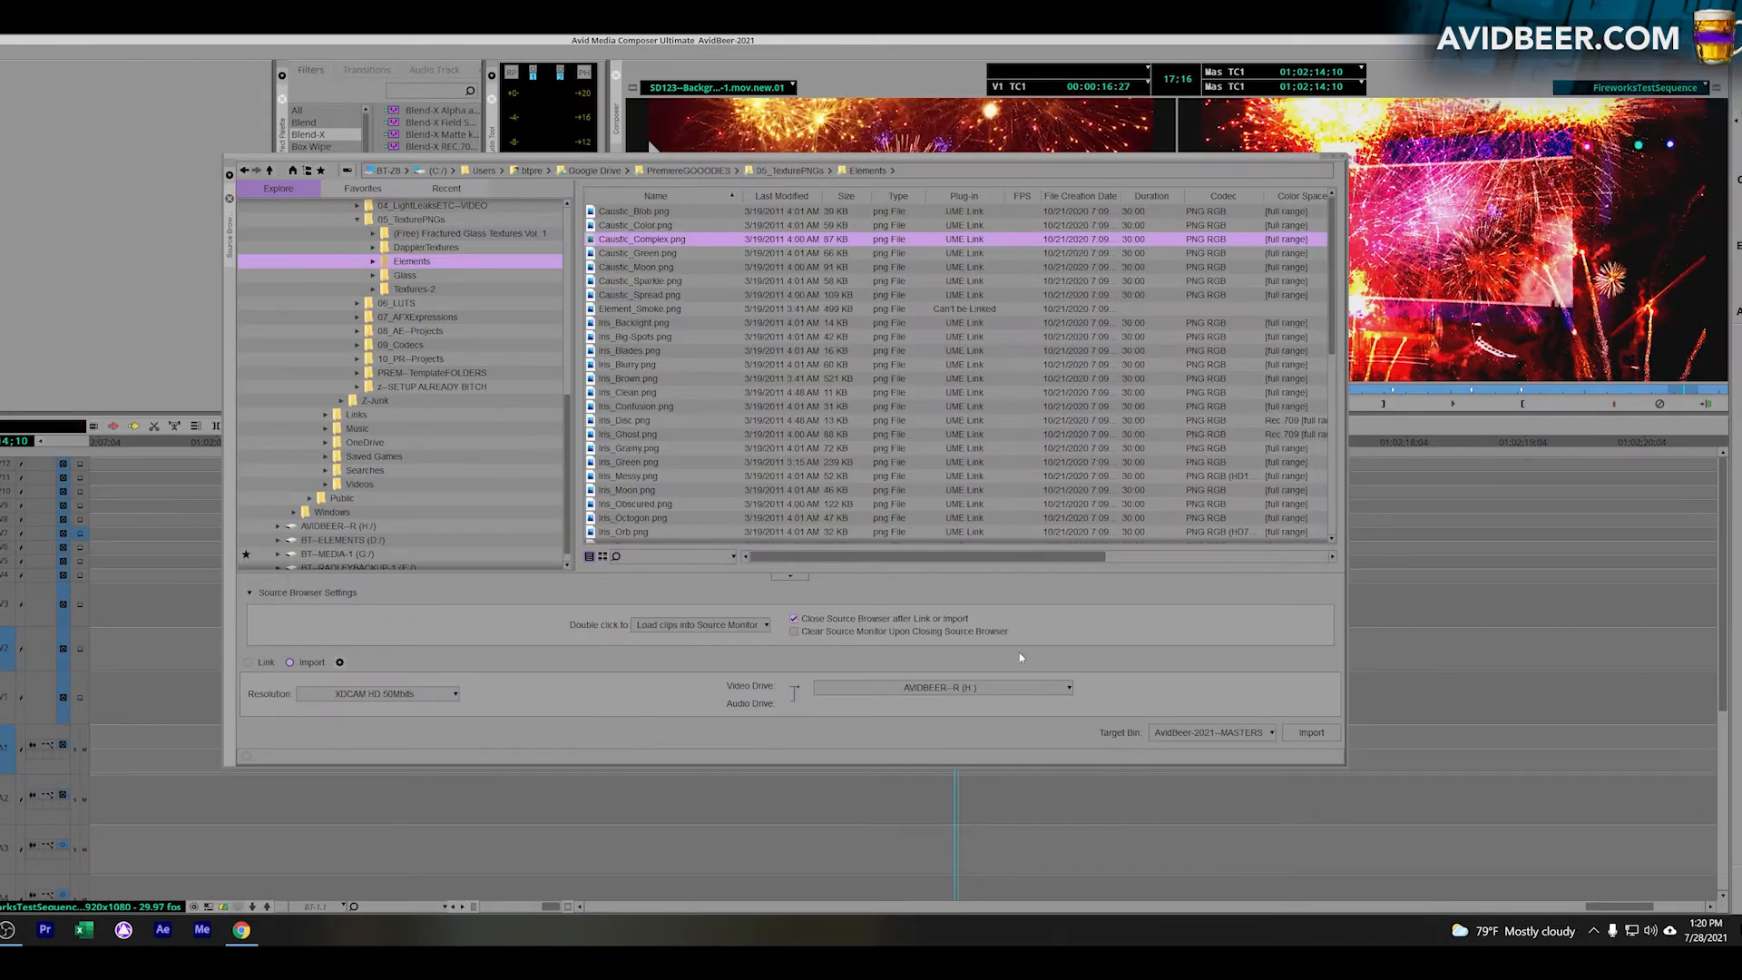
{"action": "left_click", "coordinate": [1345, 156]}
{"action": "left_click_drag", "start_coordinate": [708, 744], "coordinate": [774, 735]}
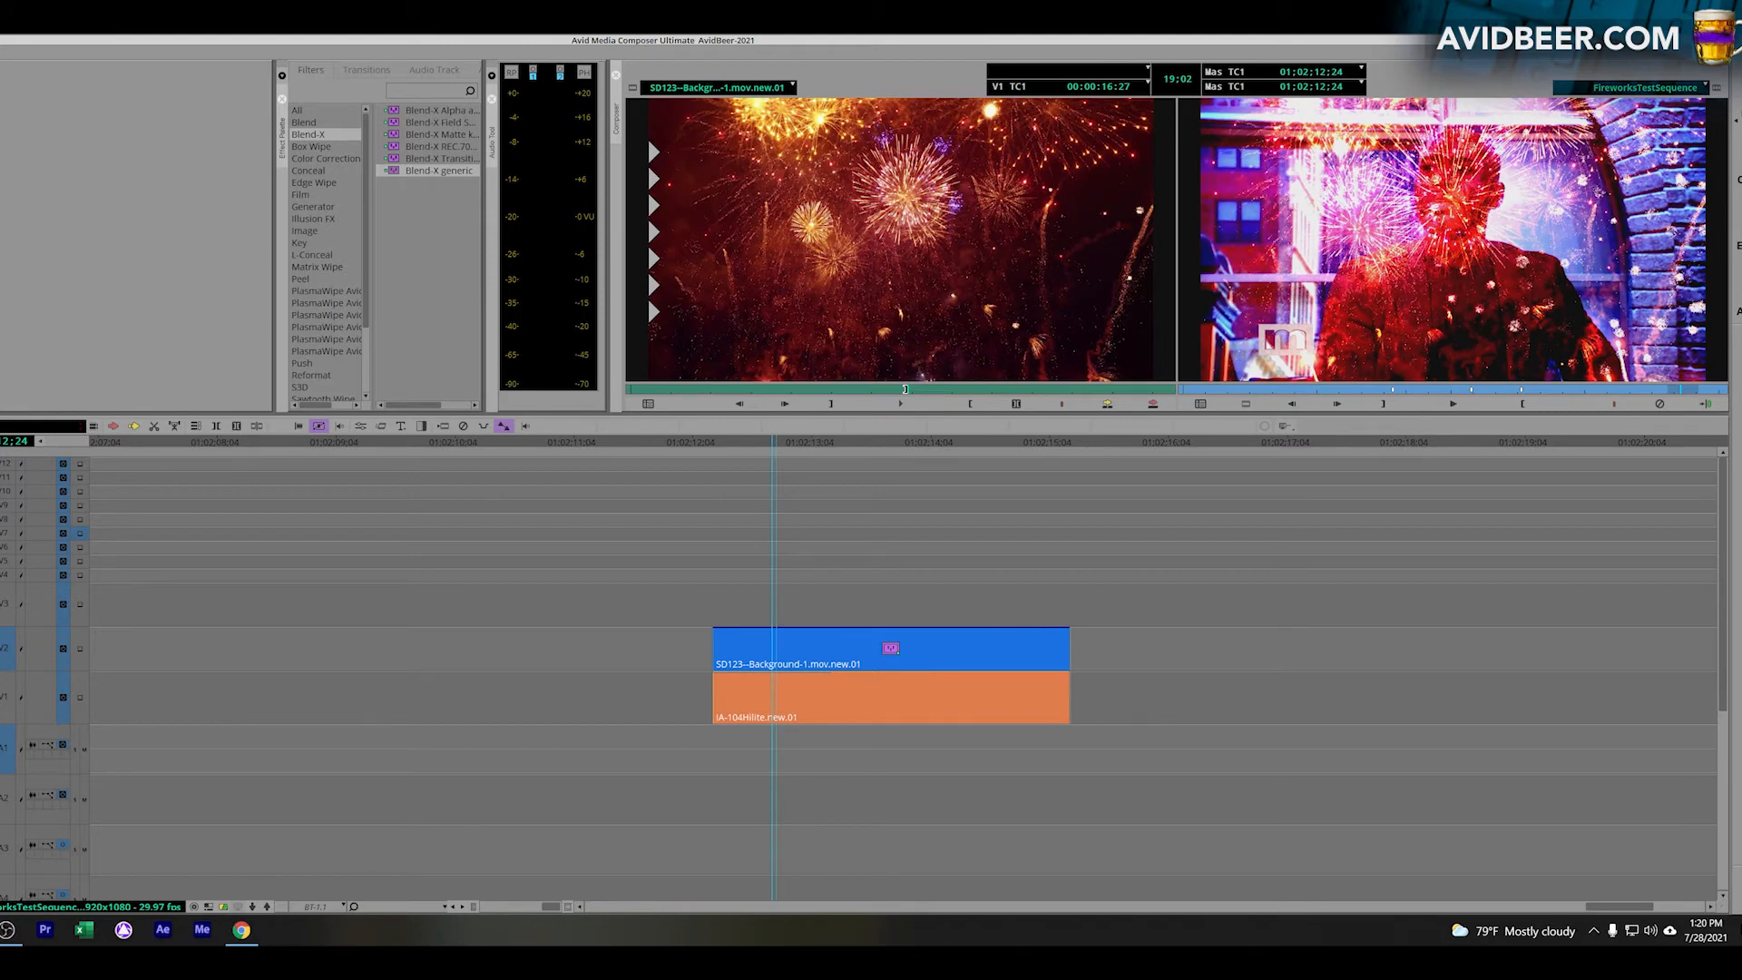
{"action": "left_click", "coordinate": [1739, 246]}
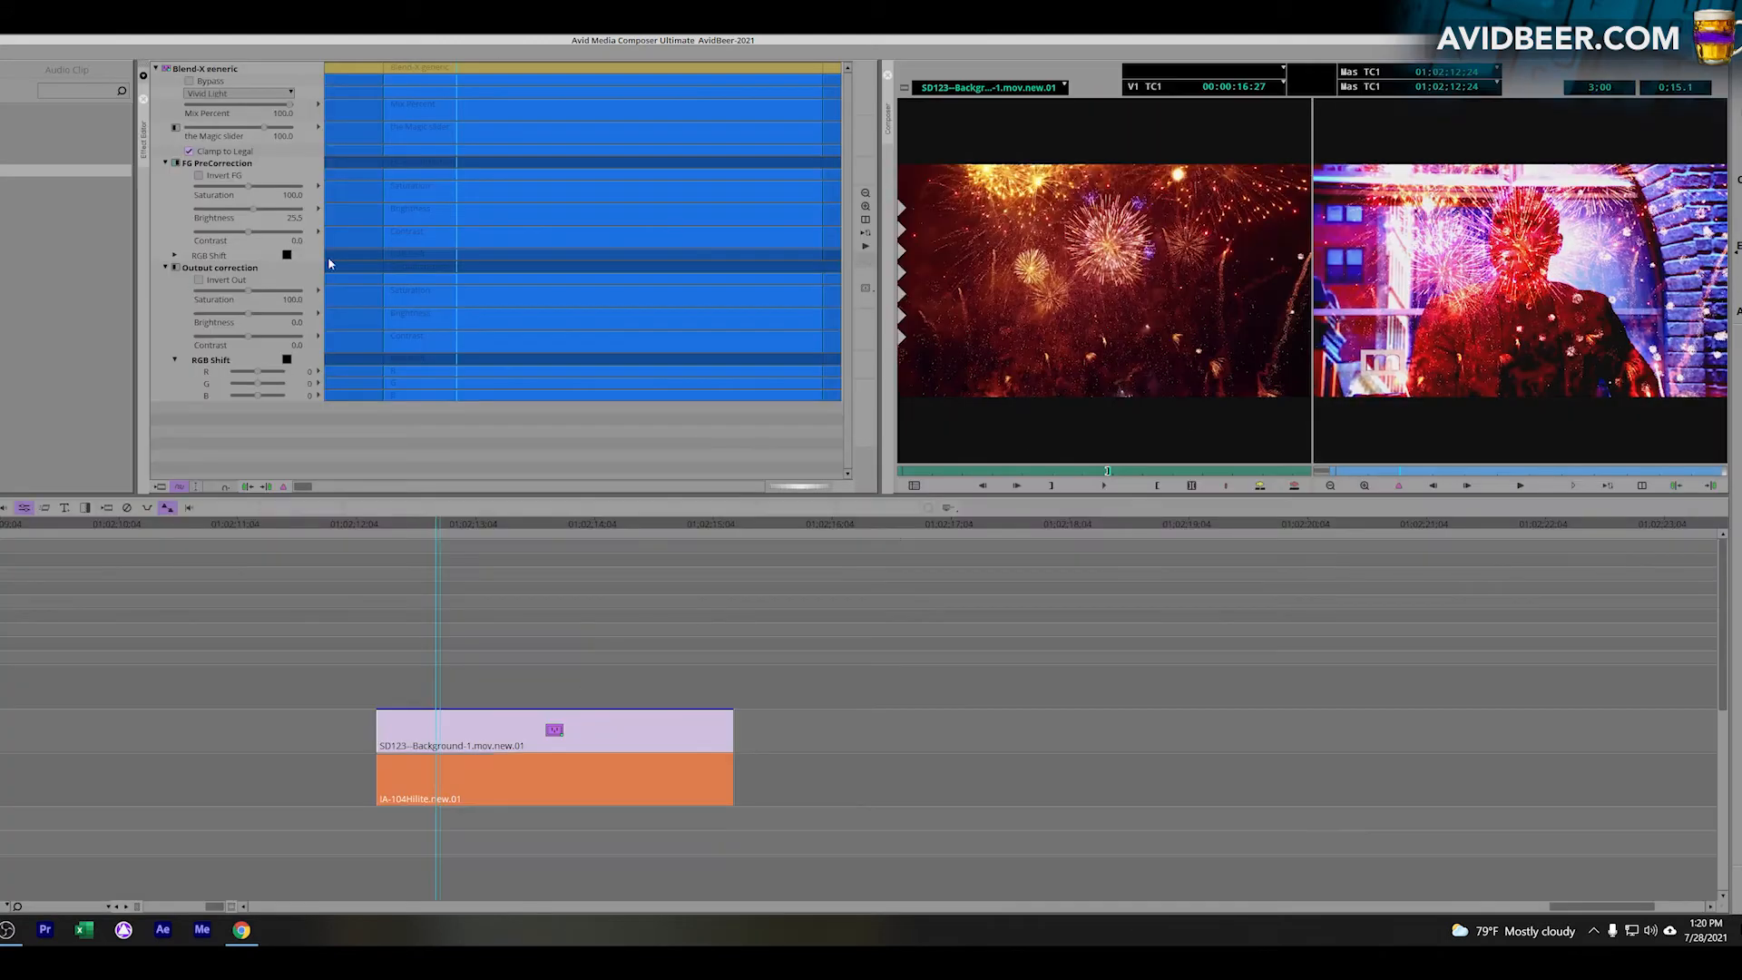
Step: Compare the Screen blend mode on the man's shot and set the Blend-X effect to Multiply
{"action": "left_click", "coordinate": [291, 92]}
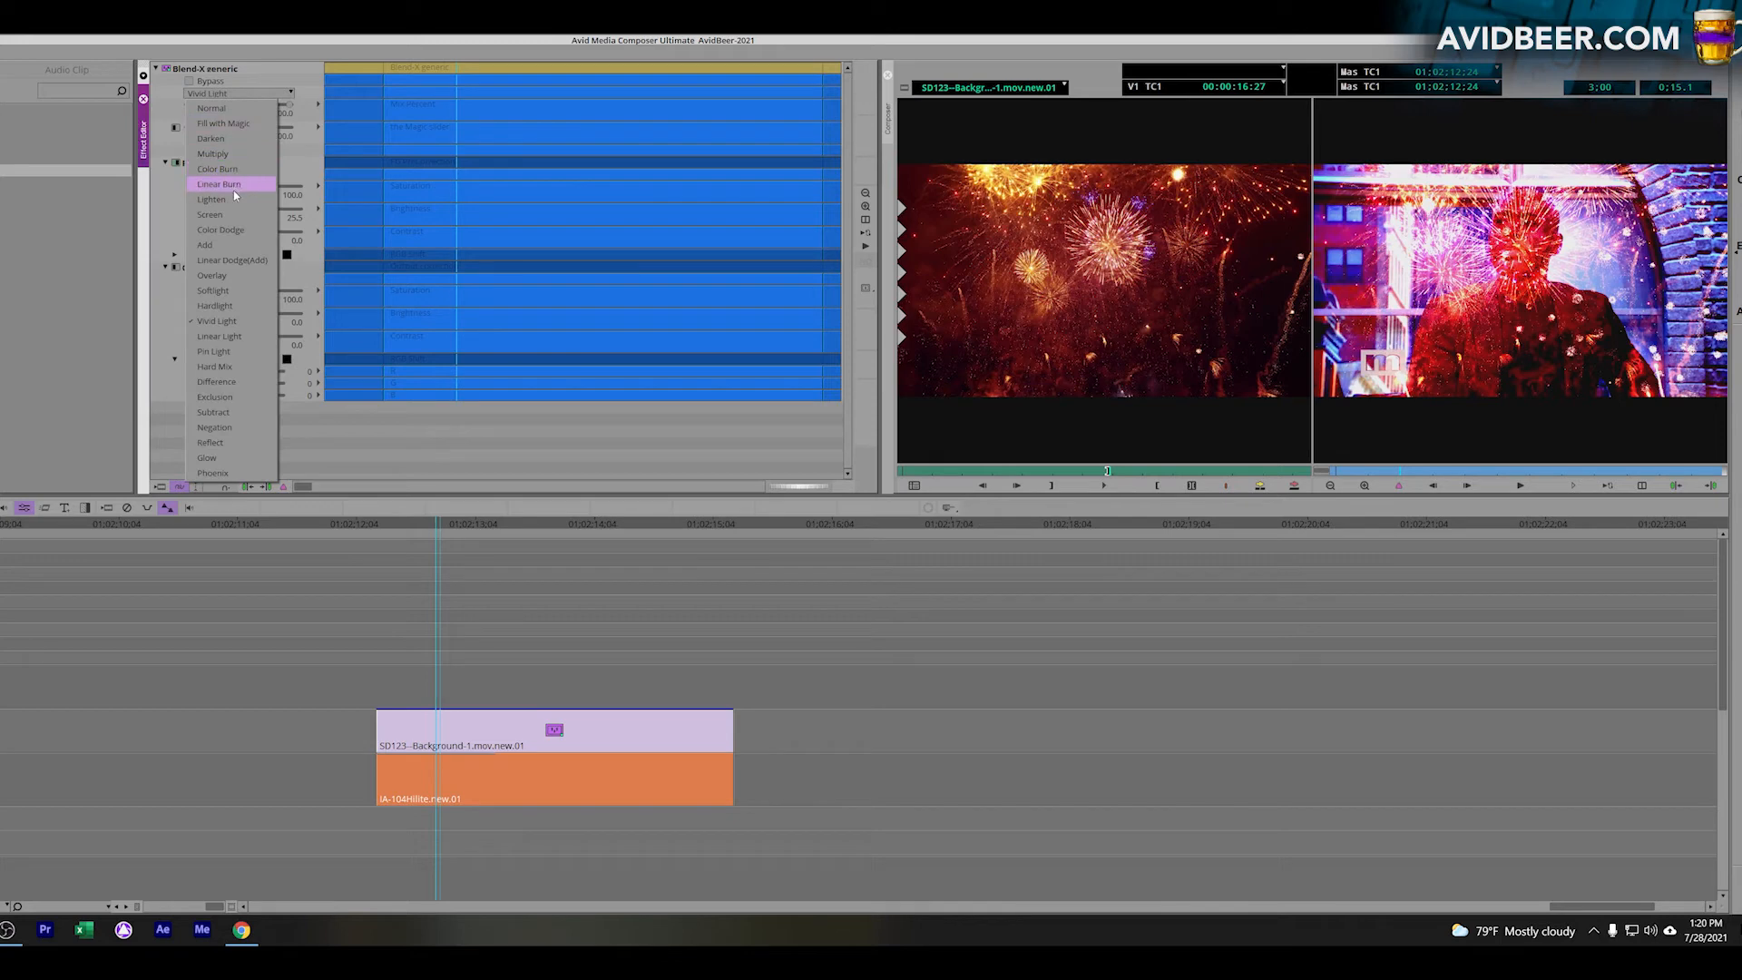
{"action": "left_click", "coordinate": [237, 215]}
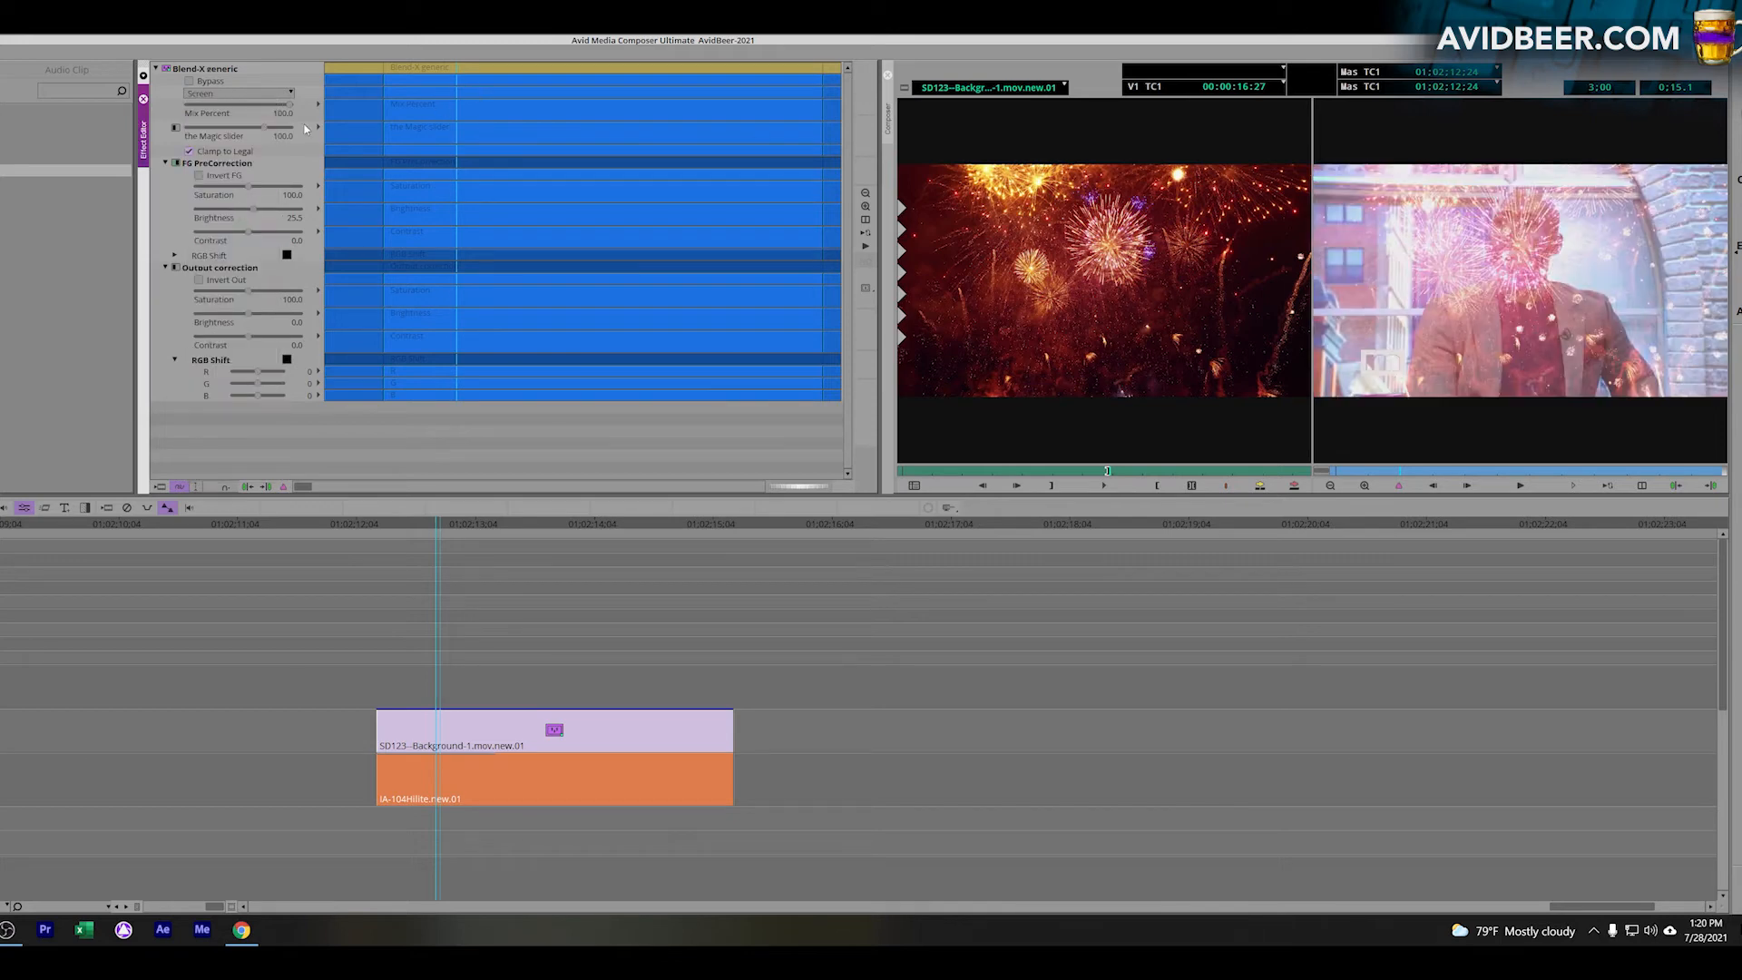
{"action": "left_click", "coordinate": [281, 94]}
{"action": "left_click", "coordinate": [243, 154]}
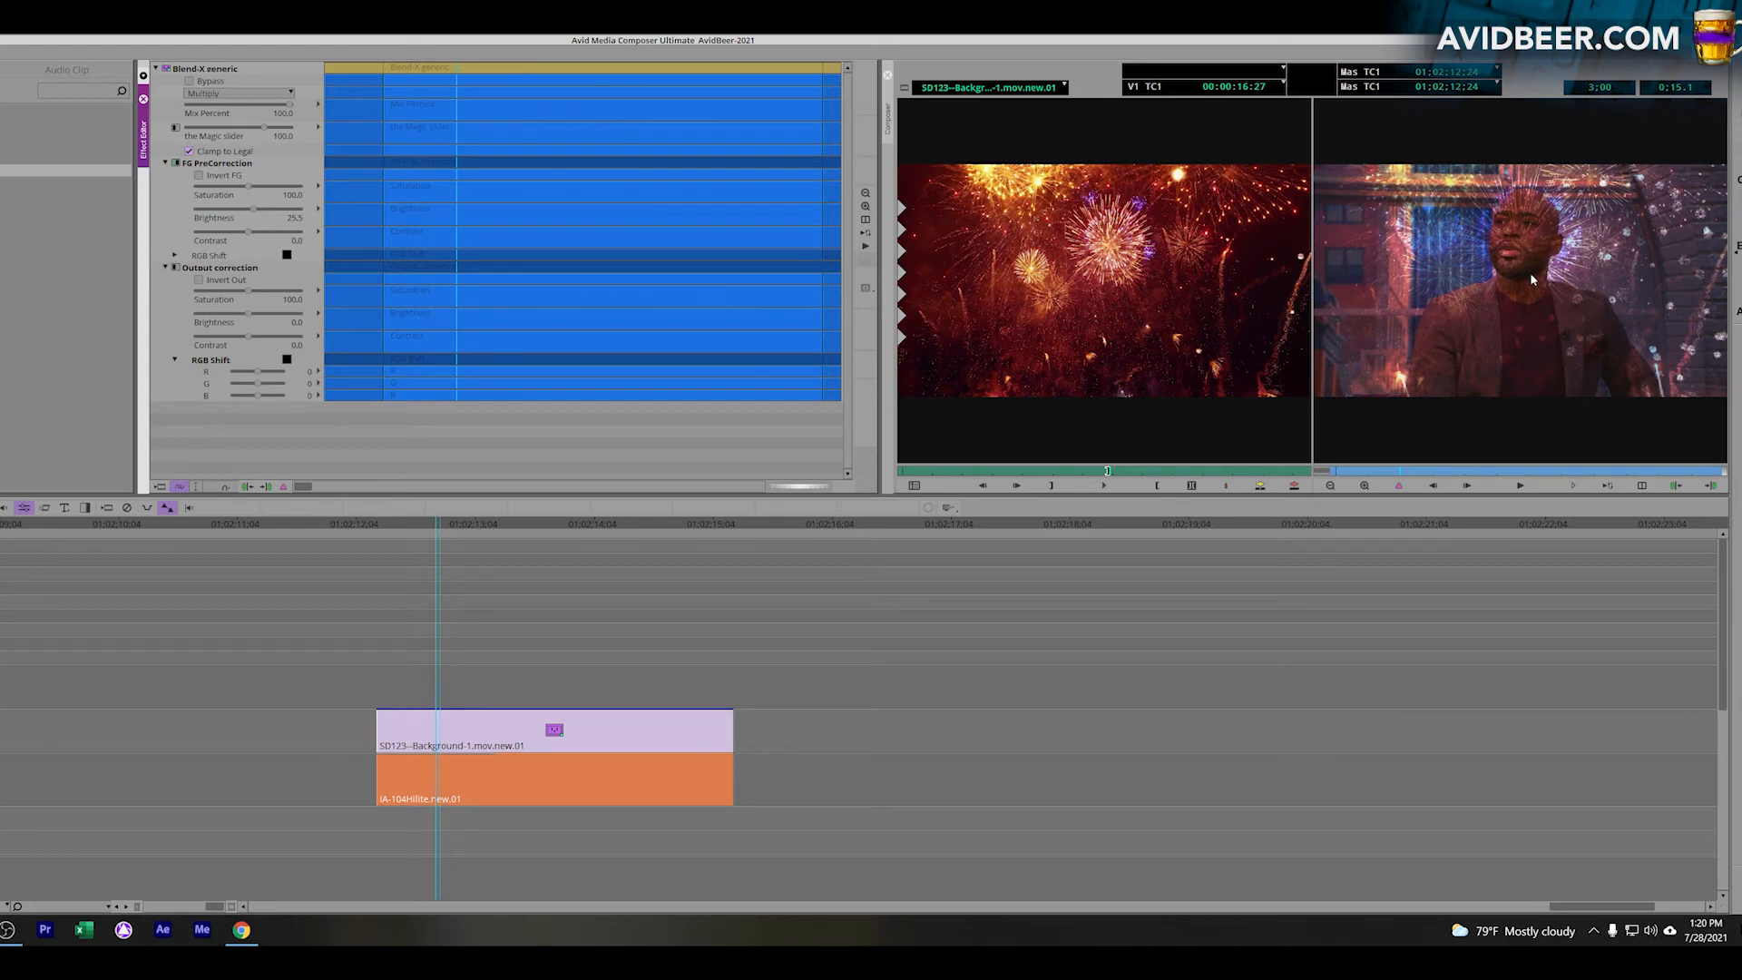
Step: Add an AniMatte effect on top of the fireworks clip's Blend-X effect and move to the wide studio shot at 01;02;13;22
{"action": "left_click", "coordinate": [36, 170]}
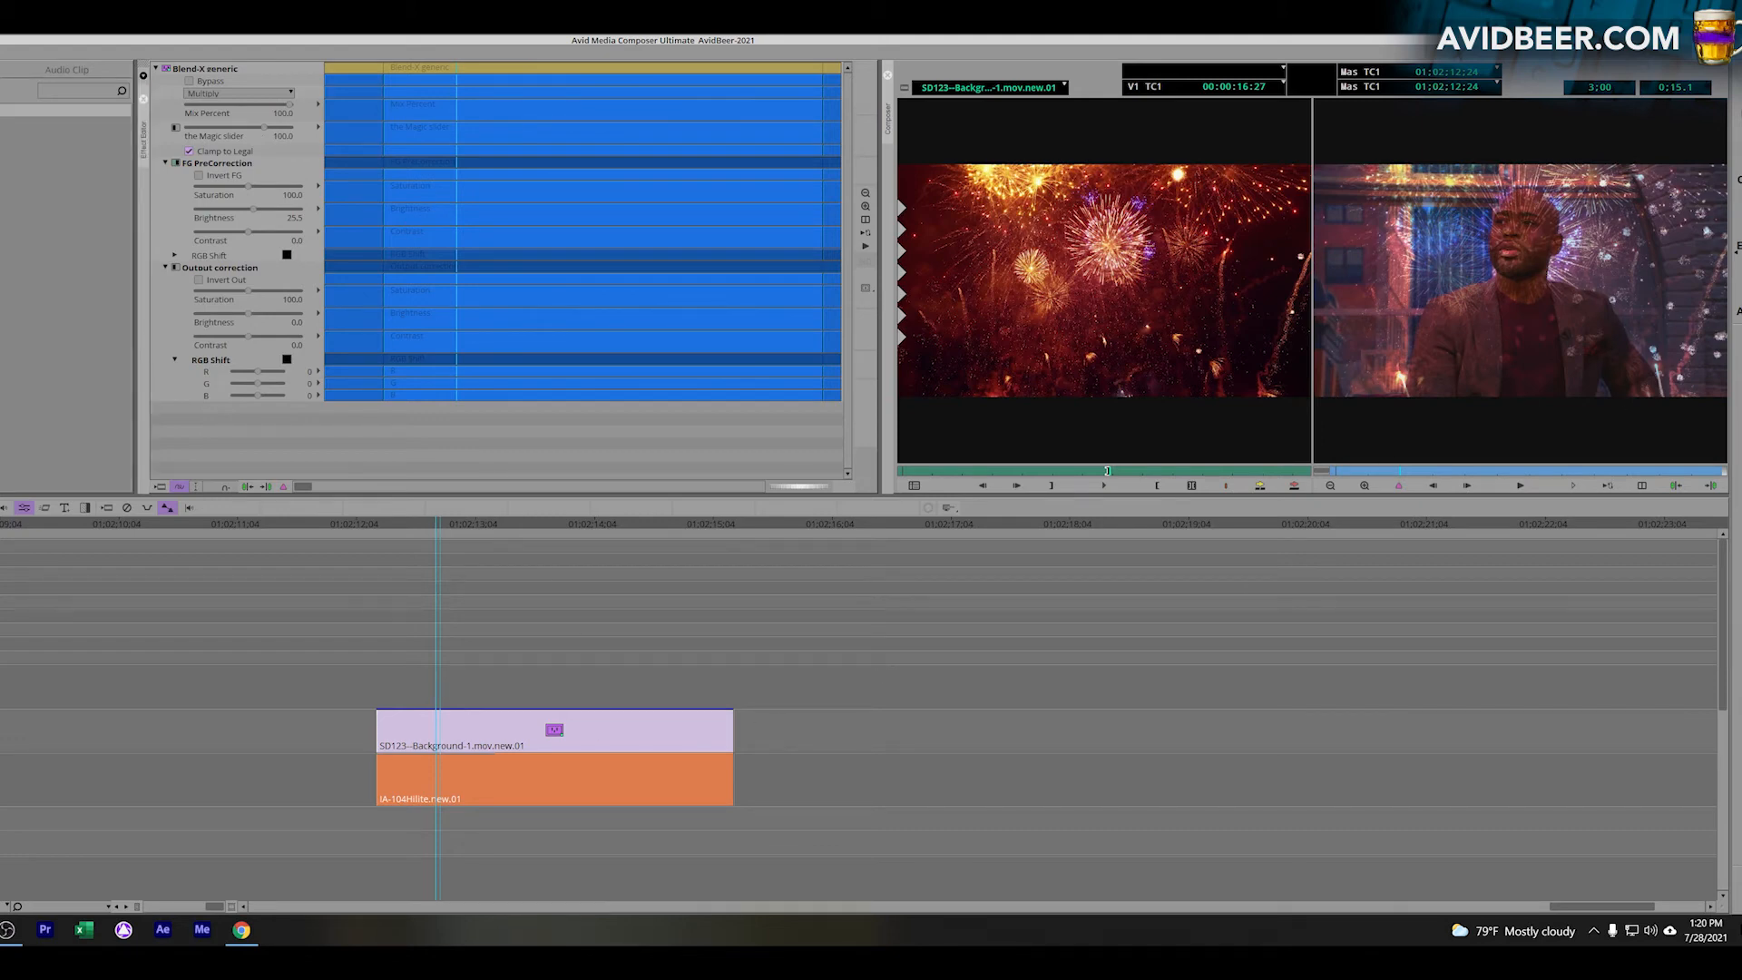
{"action": "left_click_drag", "start_coordinate": [63, 110], "coordinate": [529, 732]}
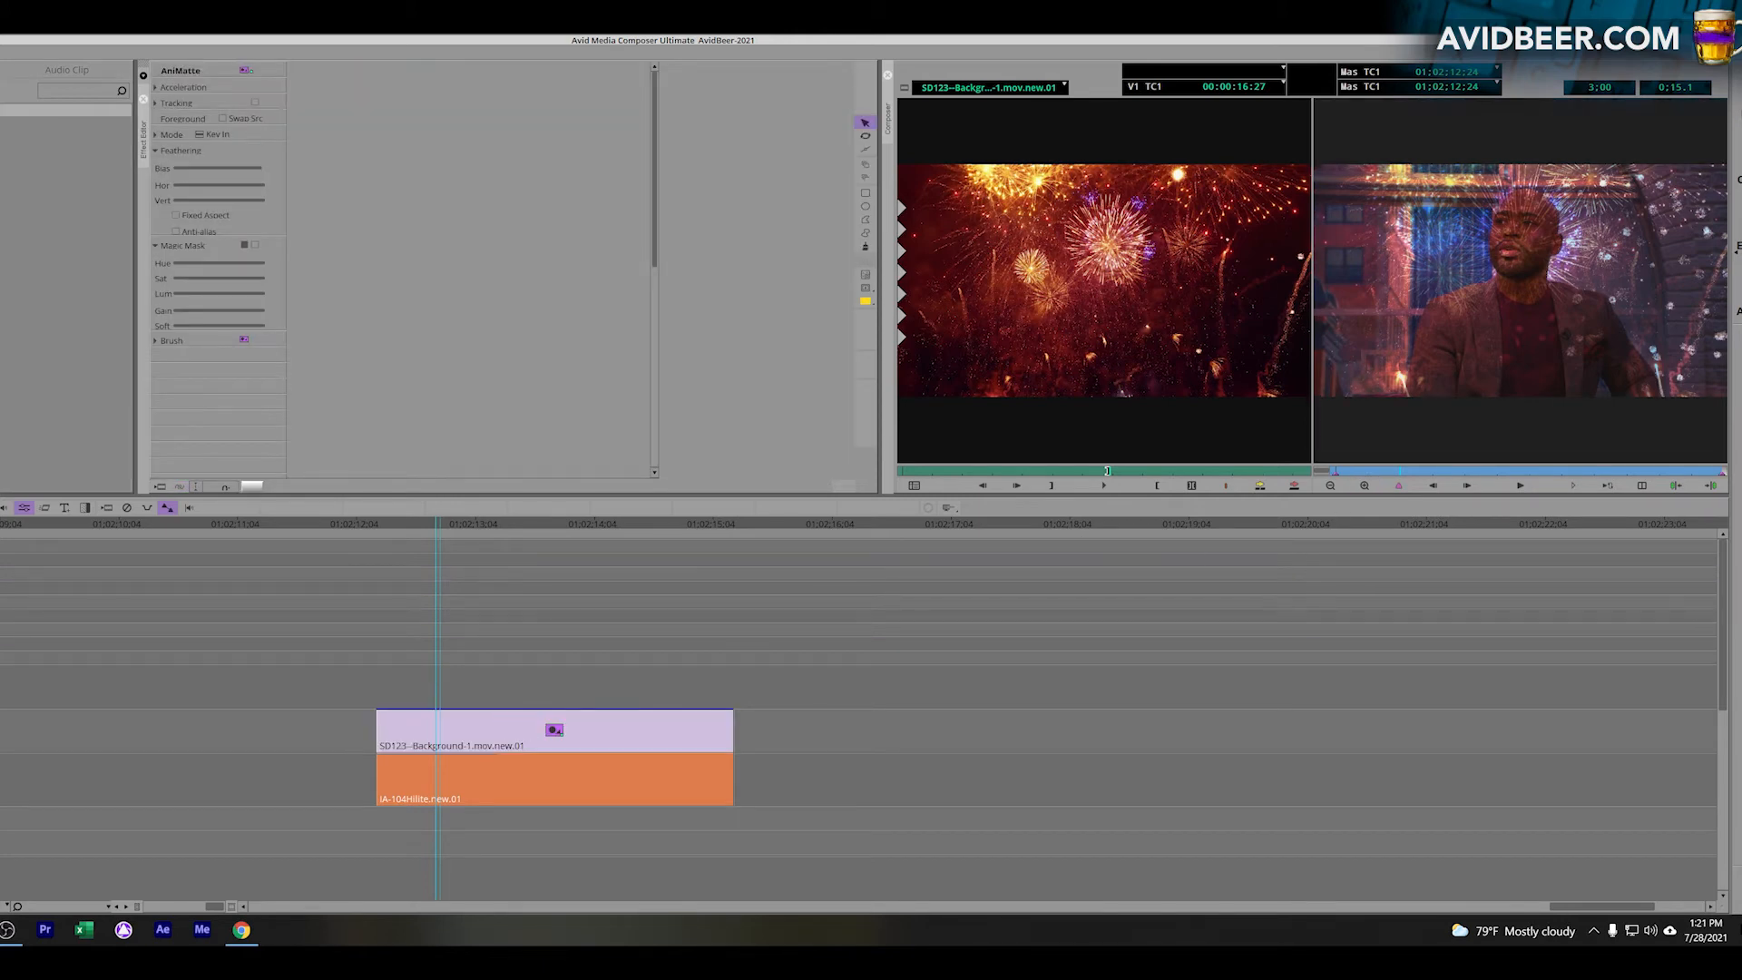
{"action": "left_click", "coordinate": [550, 745]}
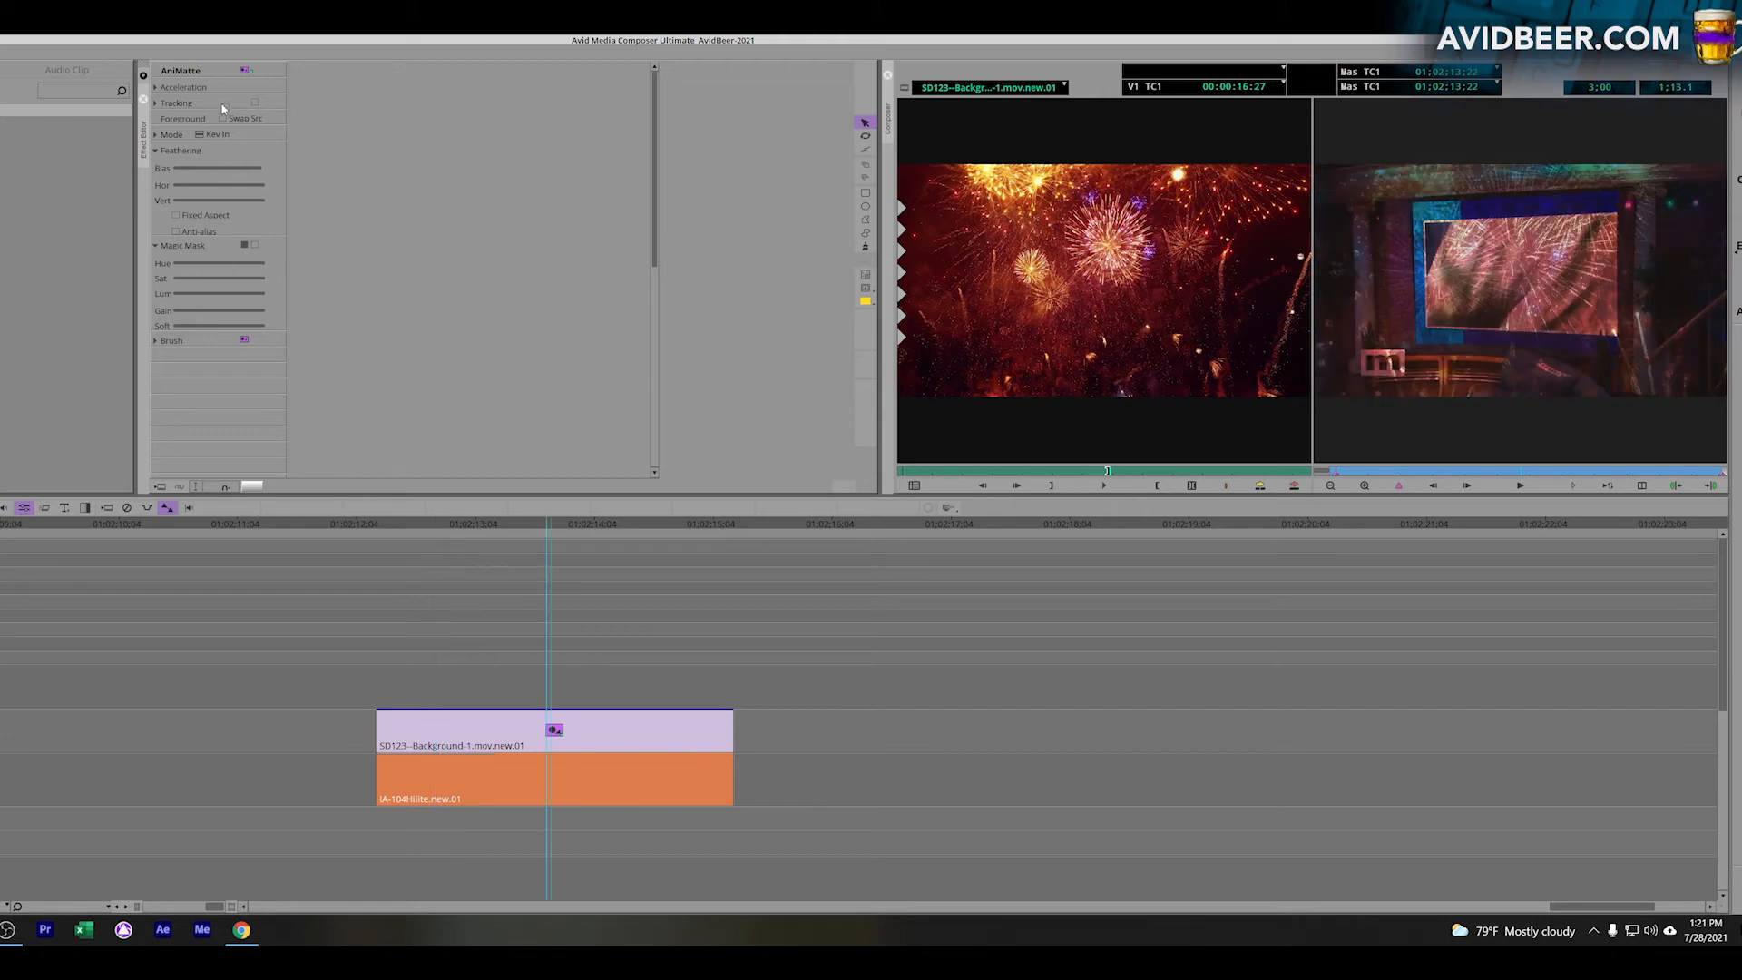
{"action": "left_click", "coordinate": [199, 134]}
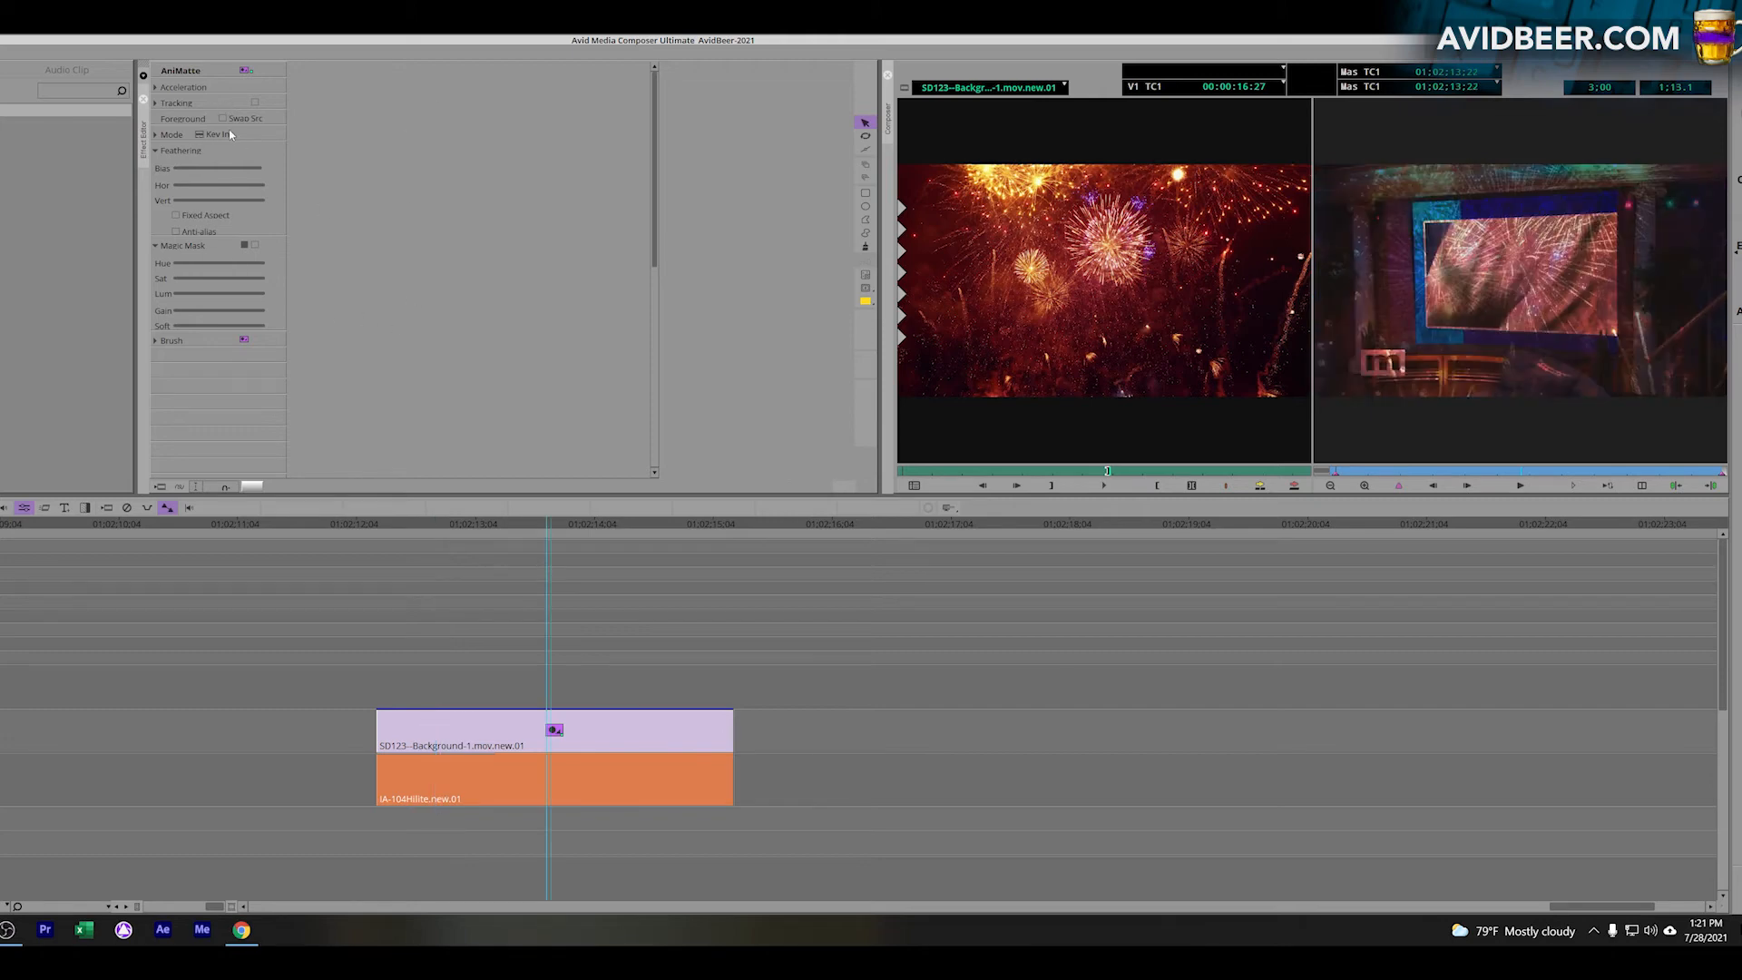
Step: Draw an oval AniMatte mask centred over the studio video screen and swap its sources to keep fireworks outside the oval
{"action": "left_click", "coordinate": [865, 206]}
{"action": "left_click_drag", "start_coordinate": [1432, 168], "coordinate": [1675, 408]}
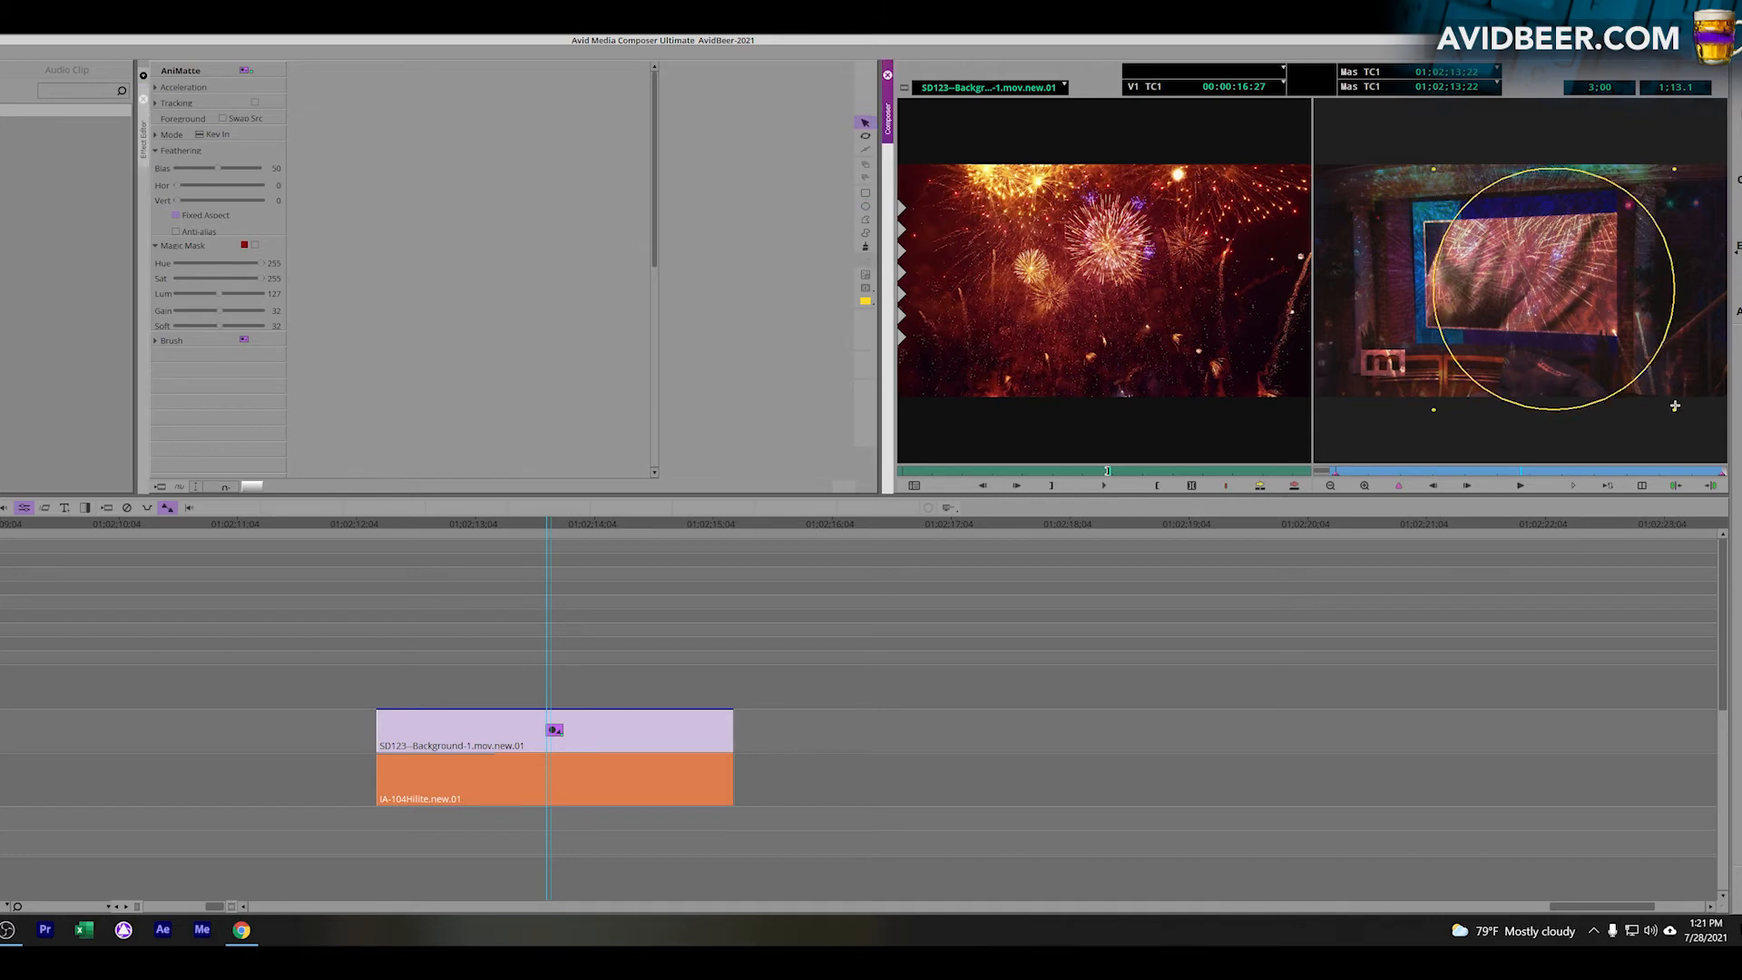
{"action": "left_click_drag", "start_coordinate": [1553, 288], "coordinate": [1534, 282]}
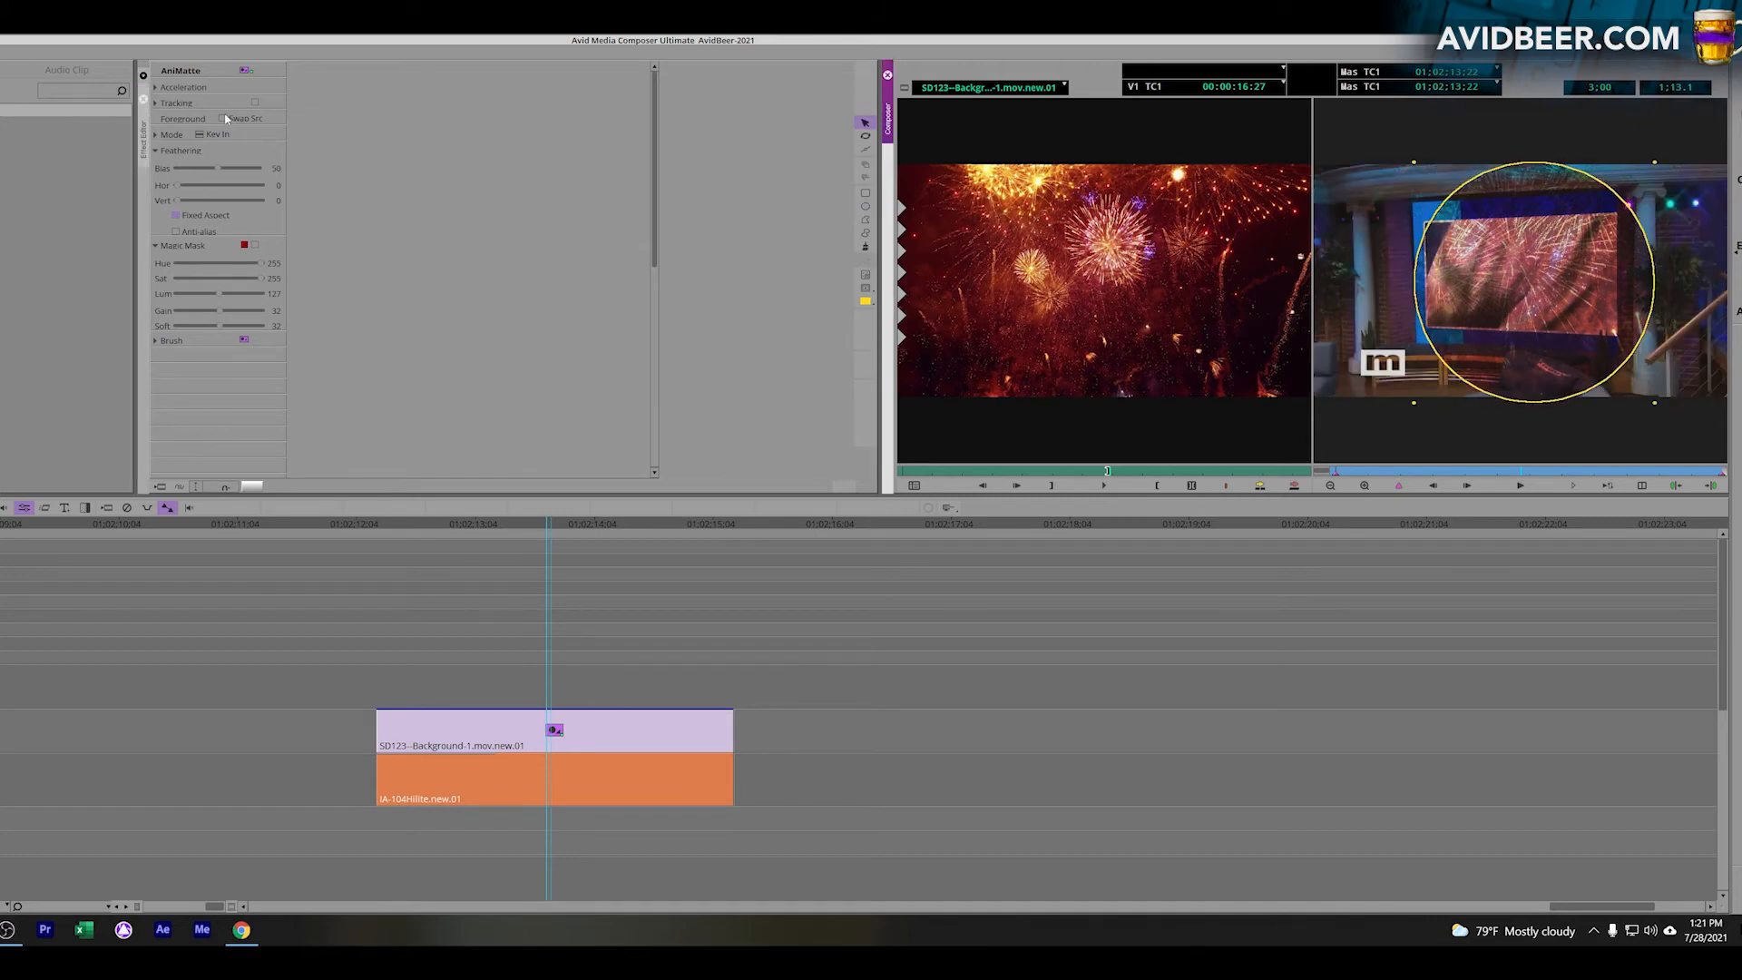
{"action": "left_click", "coordinate": [794, 160]}
{"action": "left_click", "coordinate": [222, 119]}
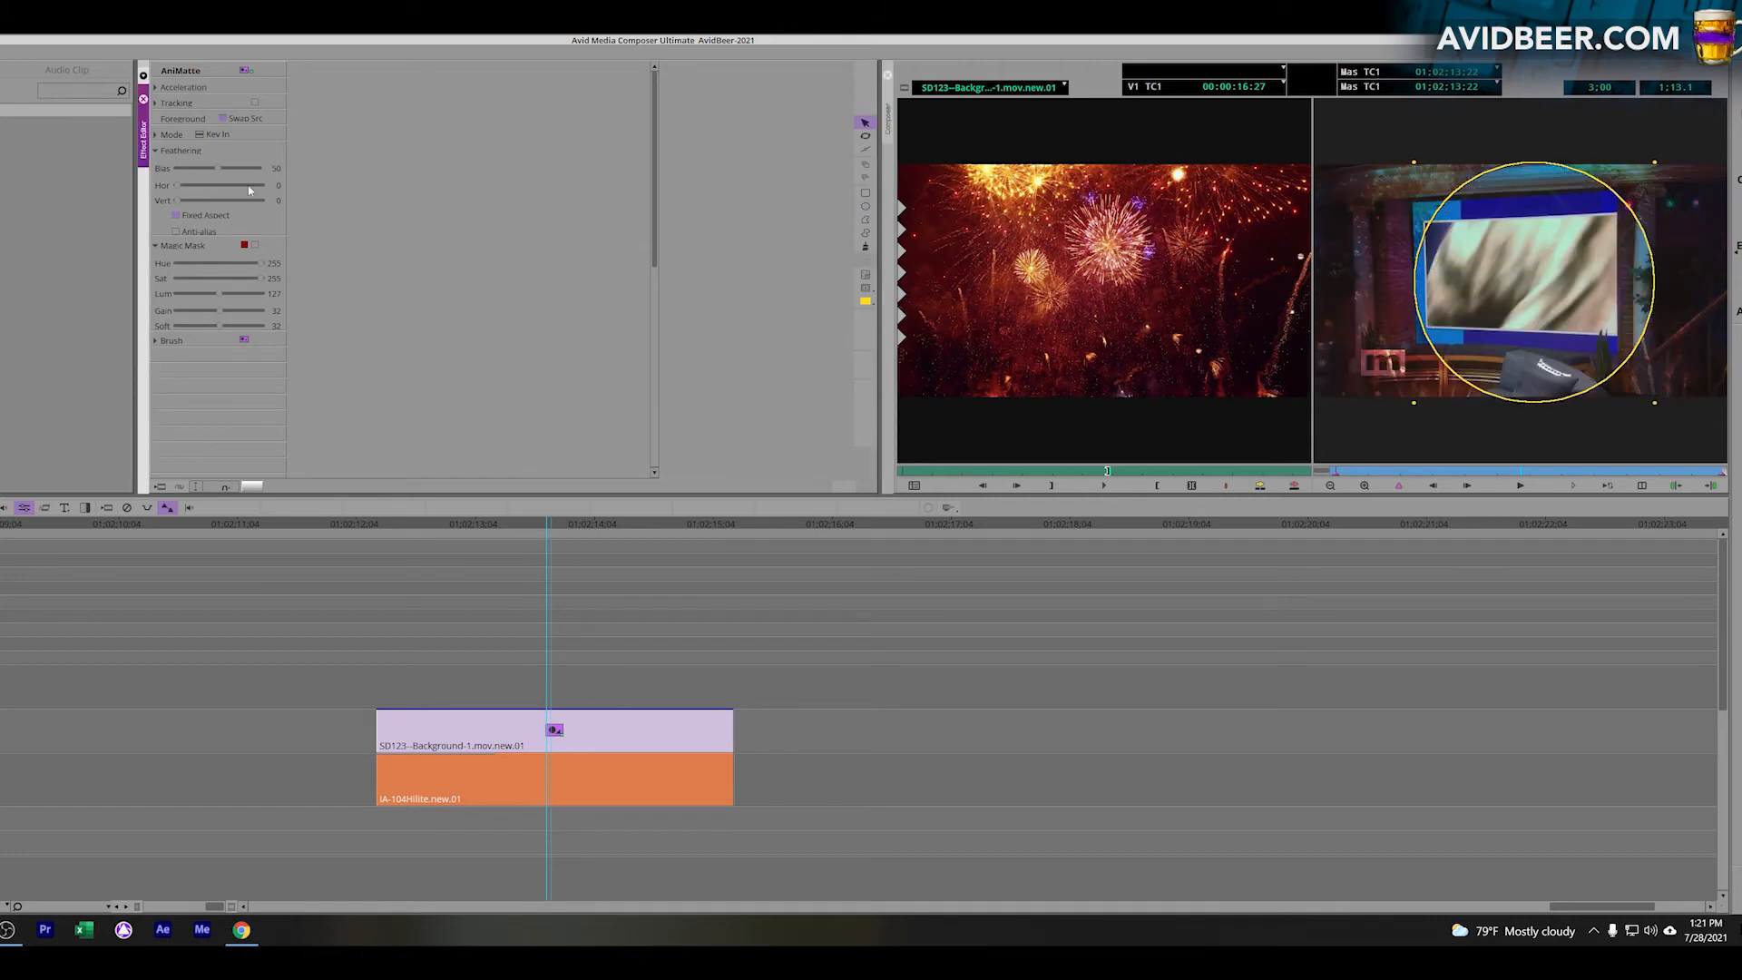
Step: Feather the oval mask to about 47 horizontally and vertically and enlarge it around the studio screen
{"action": "left_click_drag", "start_coordinate": [201, 185], "coordinate": [239, 185]}
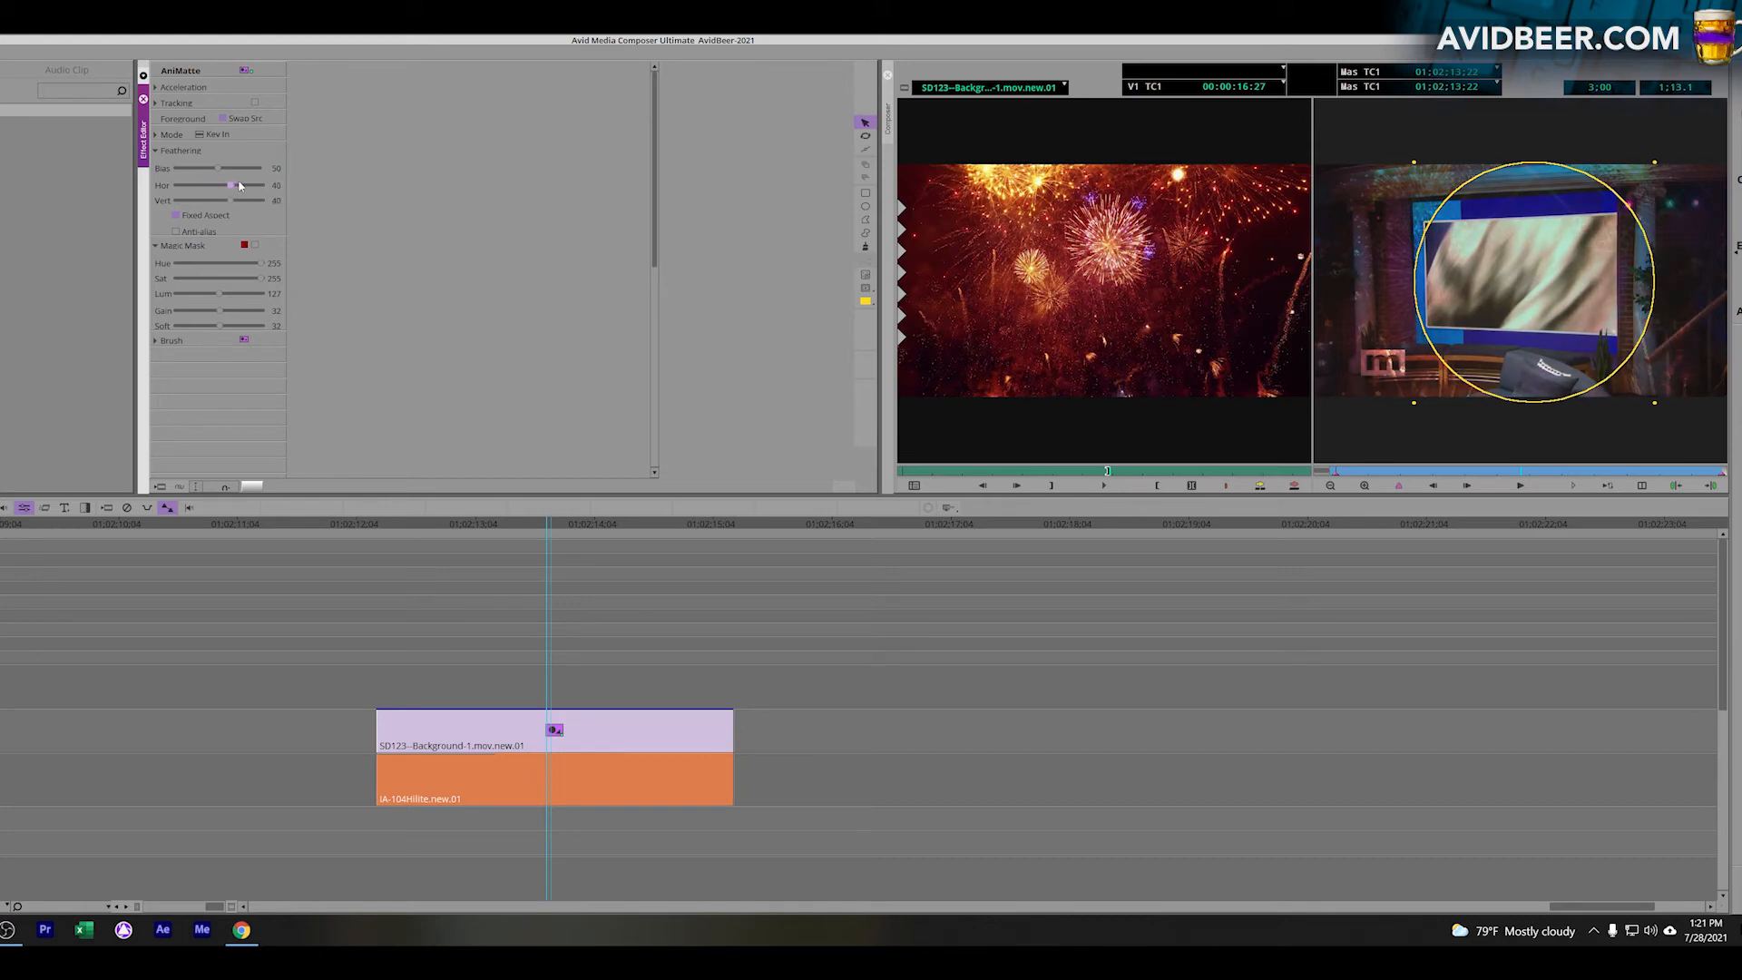
{"action": "left_click", "coordinate": [1413, 165]}
{"action": "left_click_drag", "start_coordinate": [1414, 165], "coordinate": [1395, 149]}
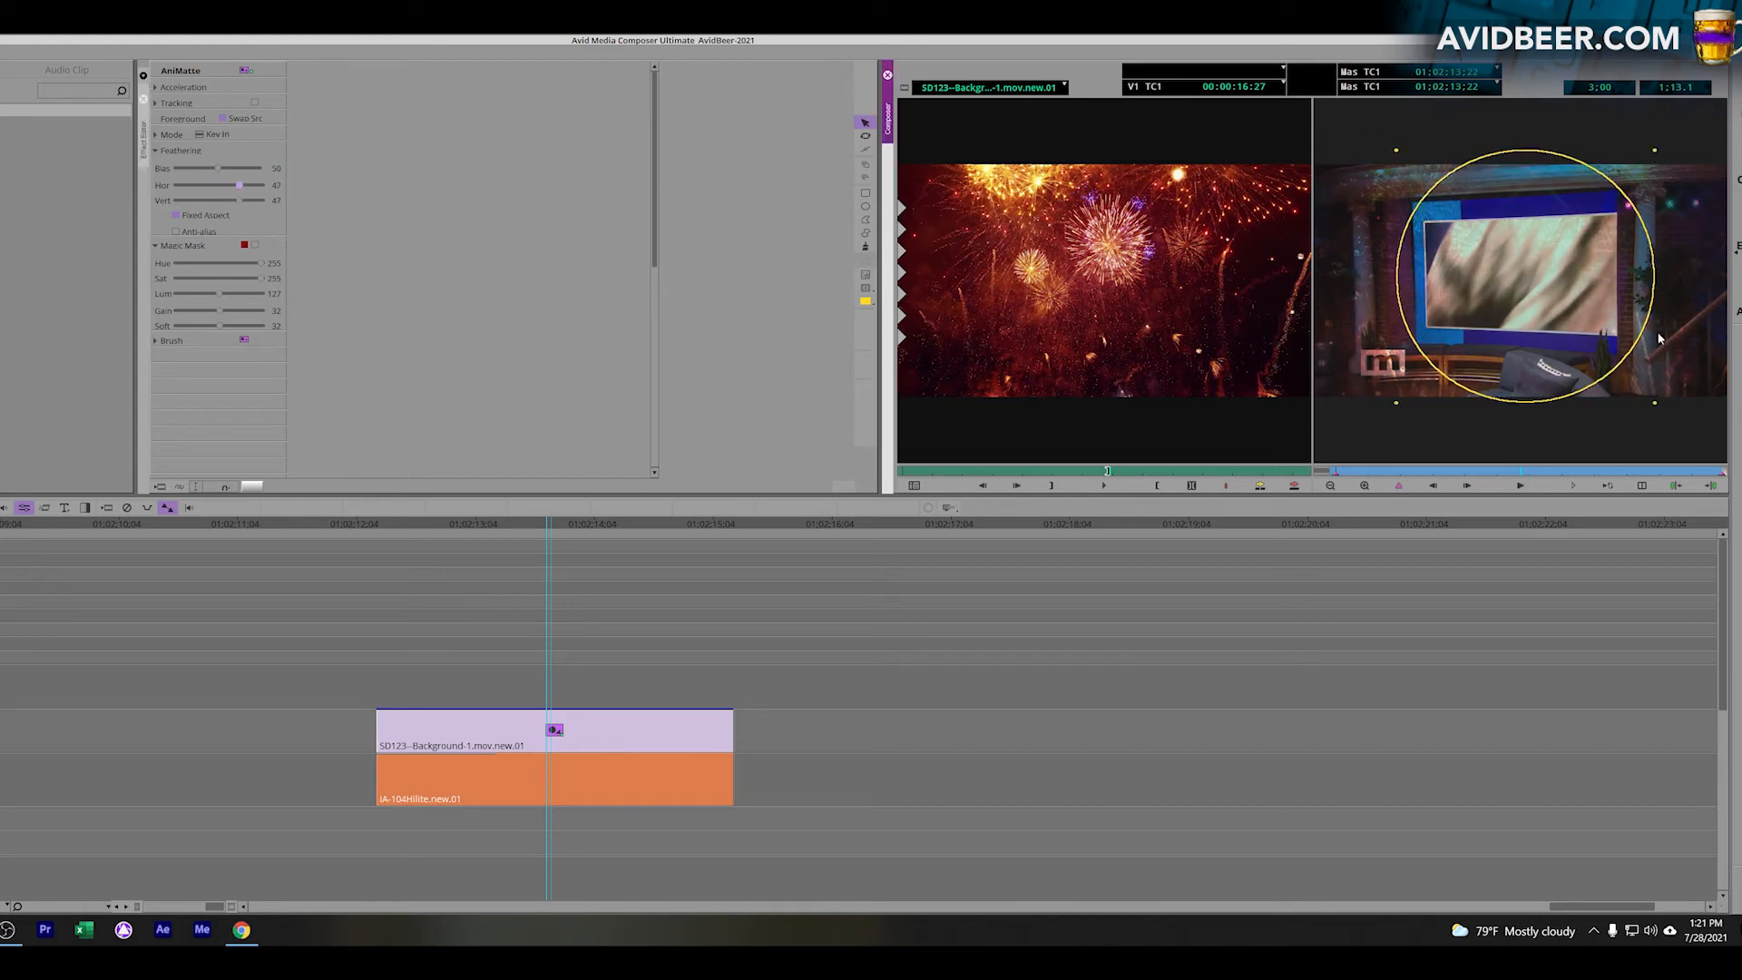
{"action": "left_click_drag", "start_coordinate": [1657, 405], "coordinate": [1684, 418]}
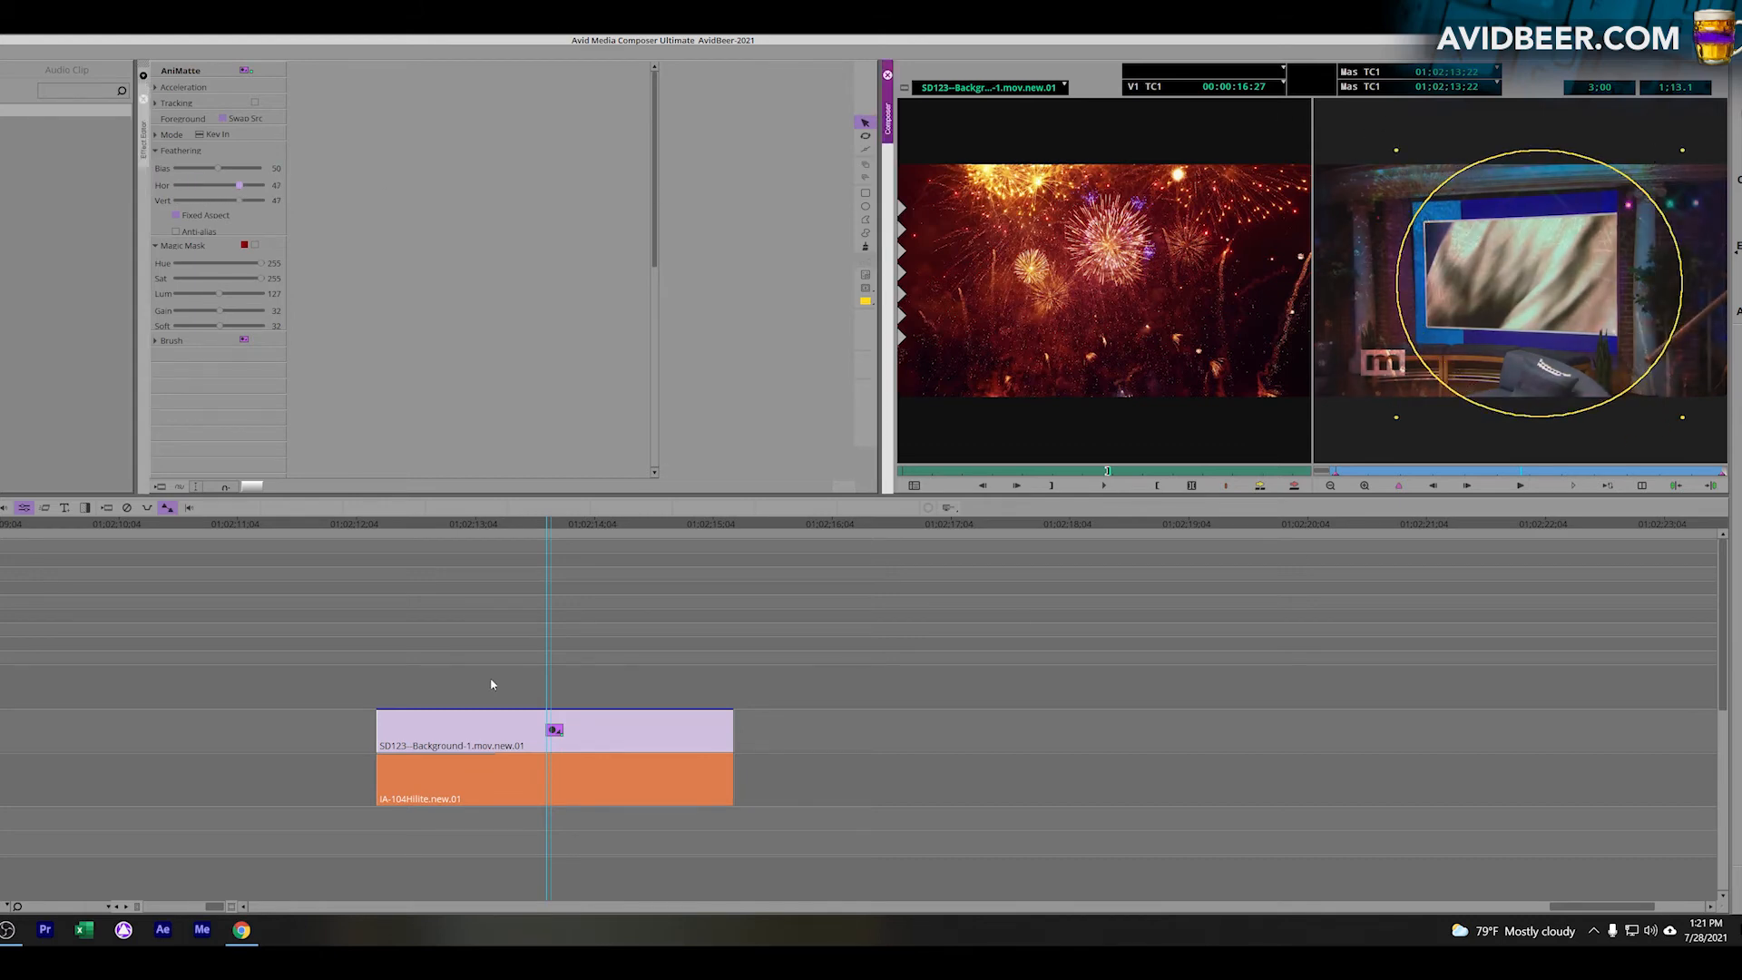
Step: Preview the masked fireworks over the man's shot, expand the clip's nested effects, and set the Blend-X blend mode to Screen
{"action": "left_click", "coordinate": [450, 743]}
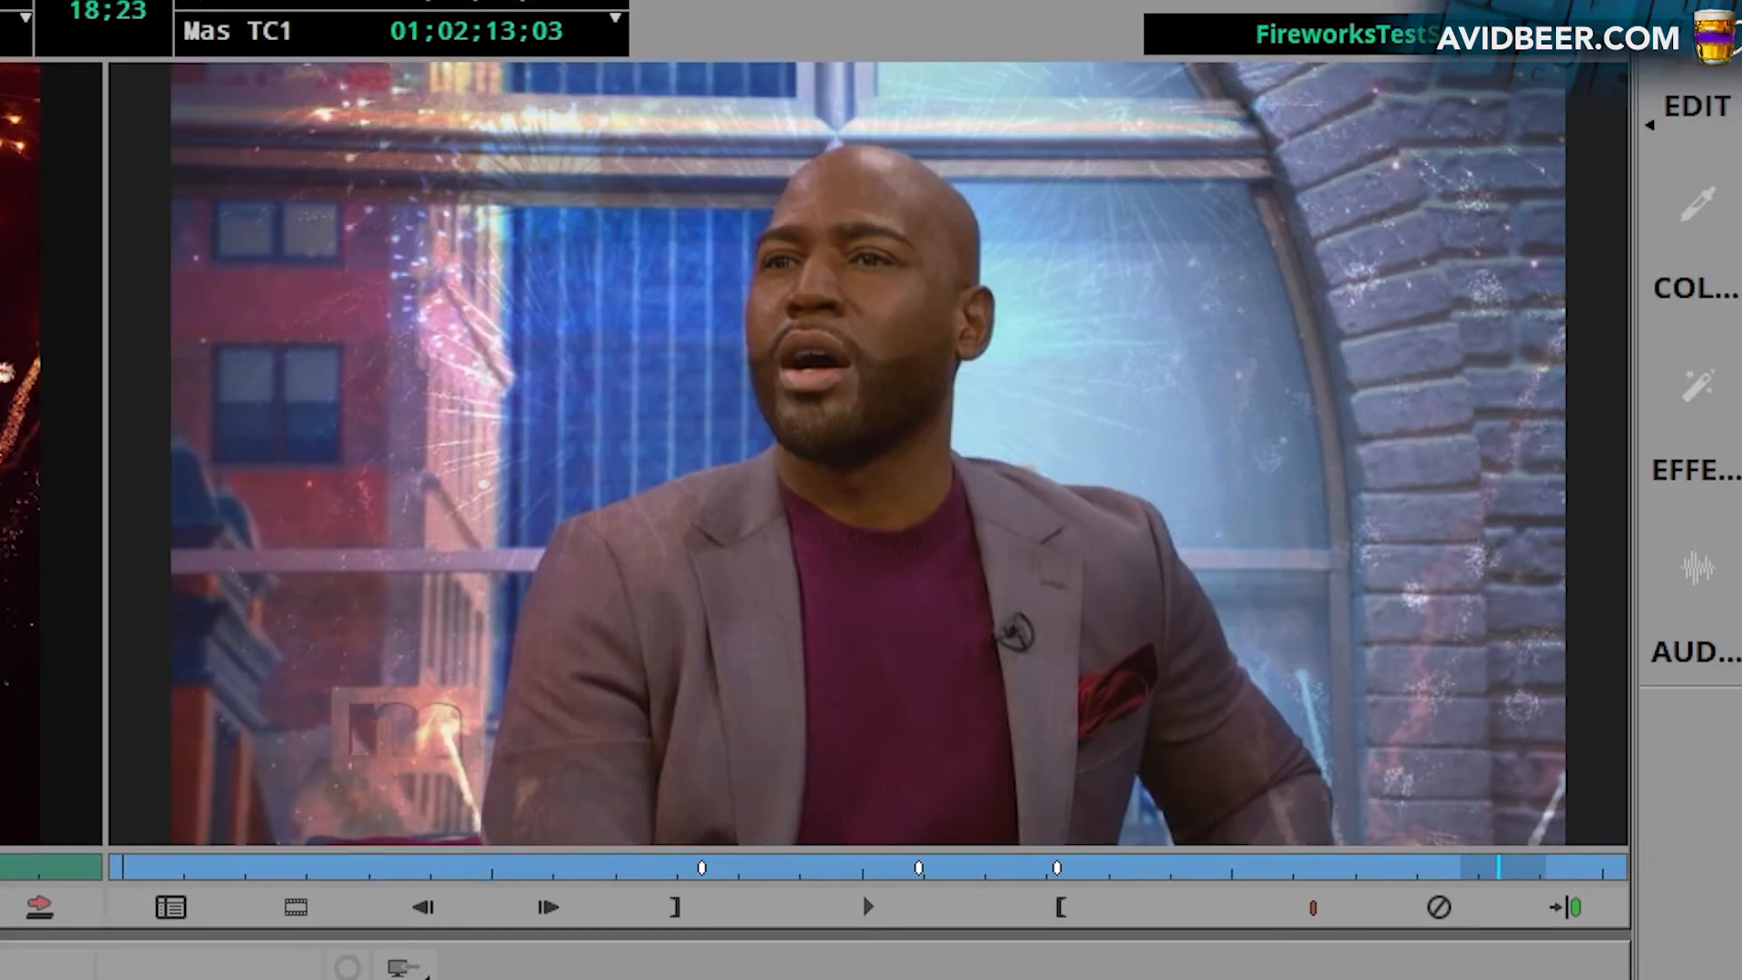
{"action": "key", "text": "space"}
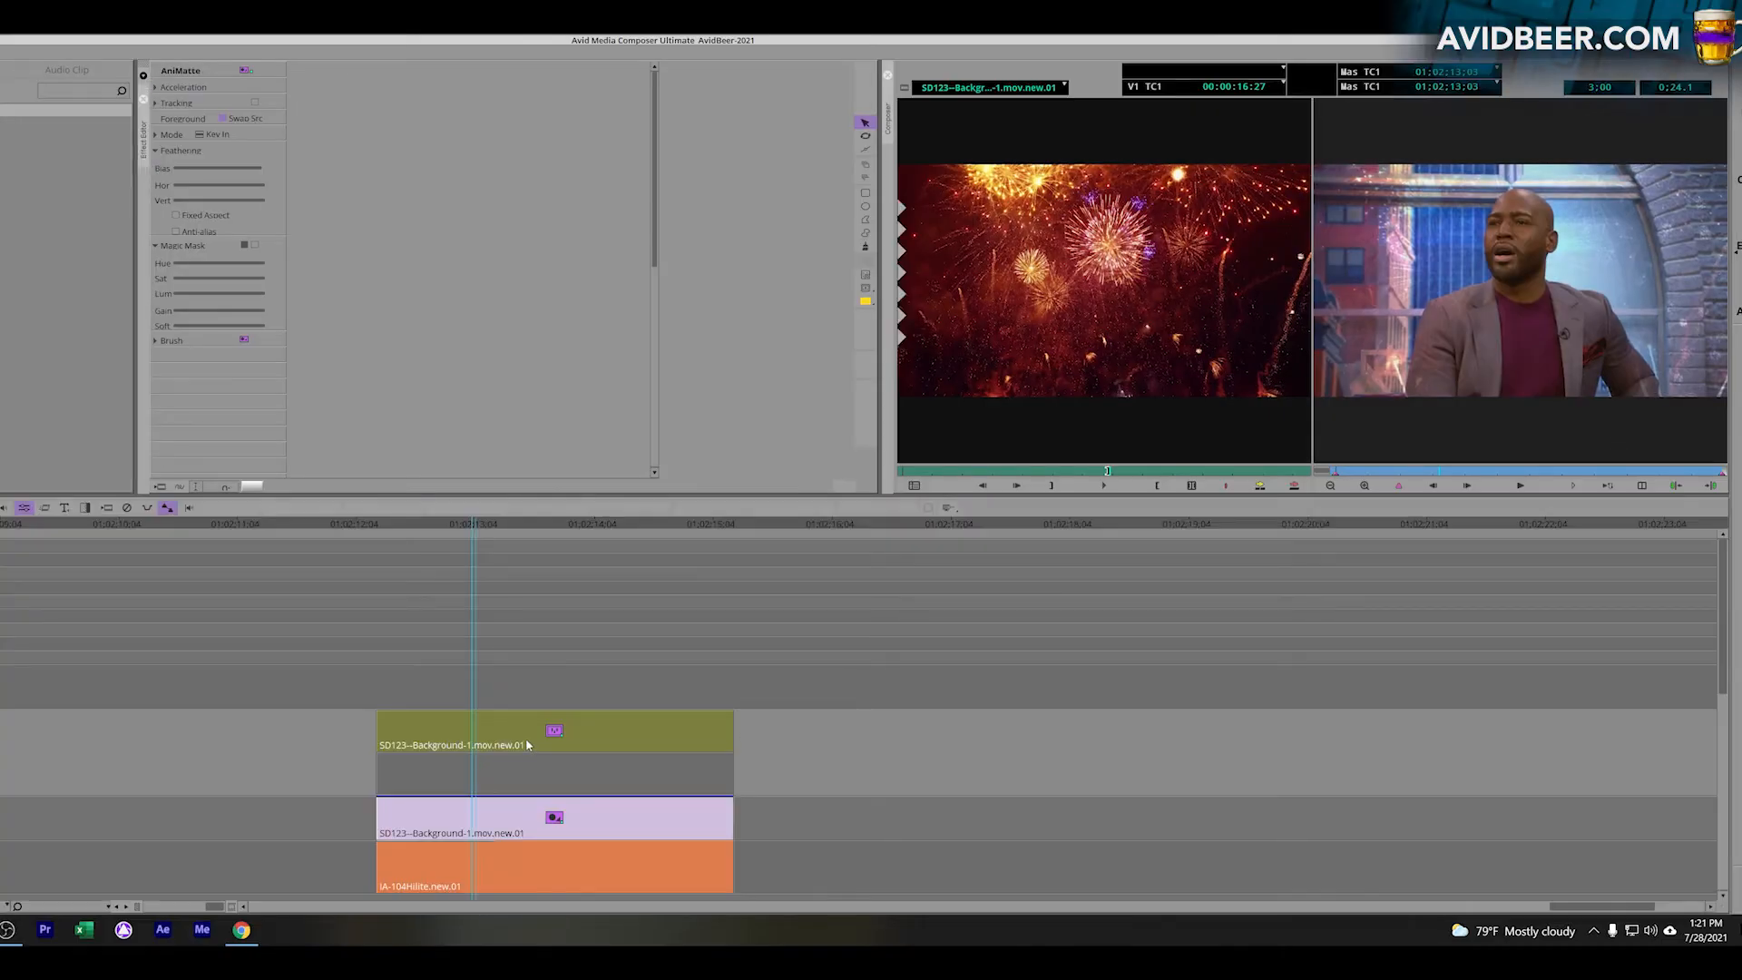
{"action": "left_click", "coordinate": [525, 817]}
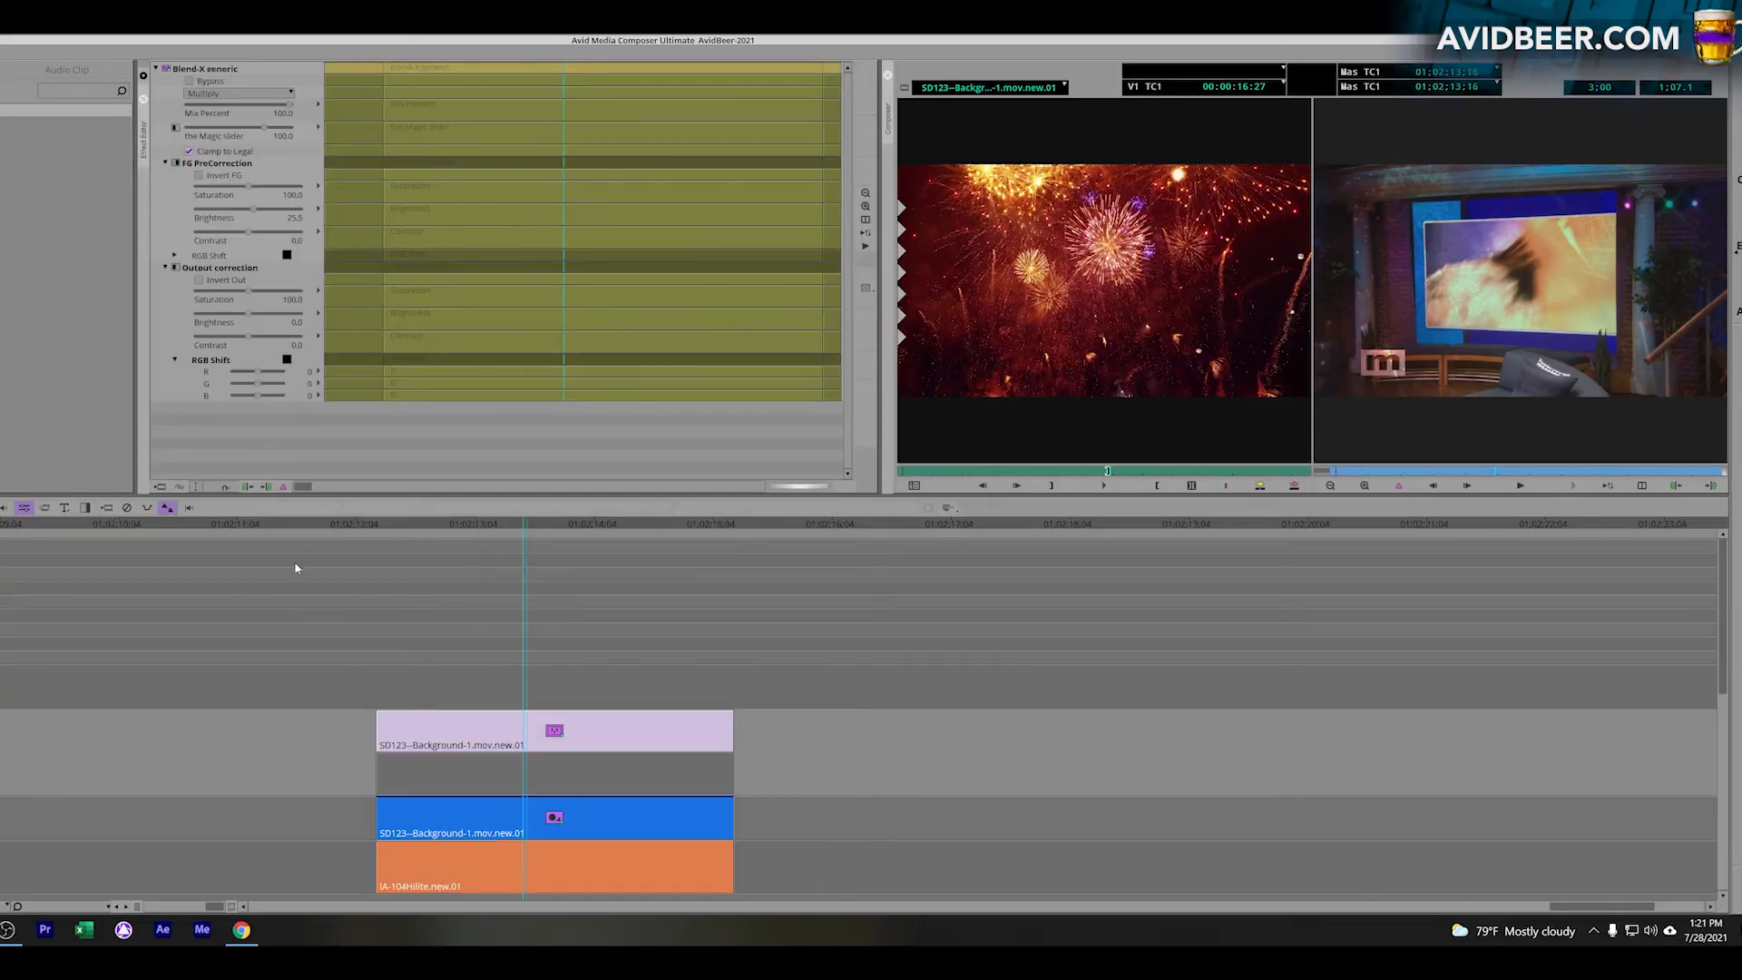
{"action": "left_click", "coordinate": [269, 94]}
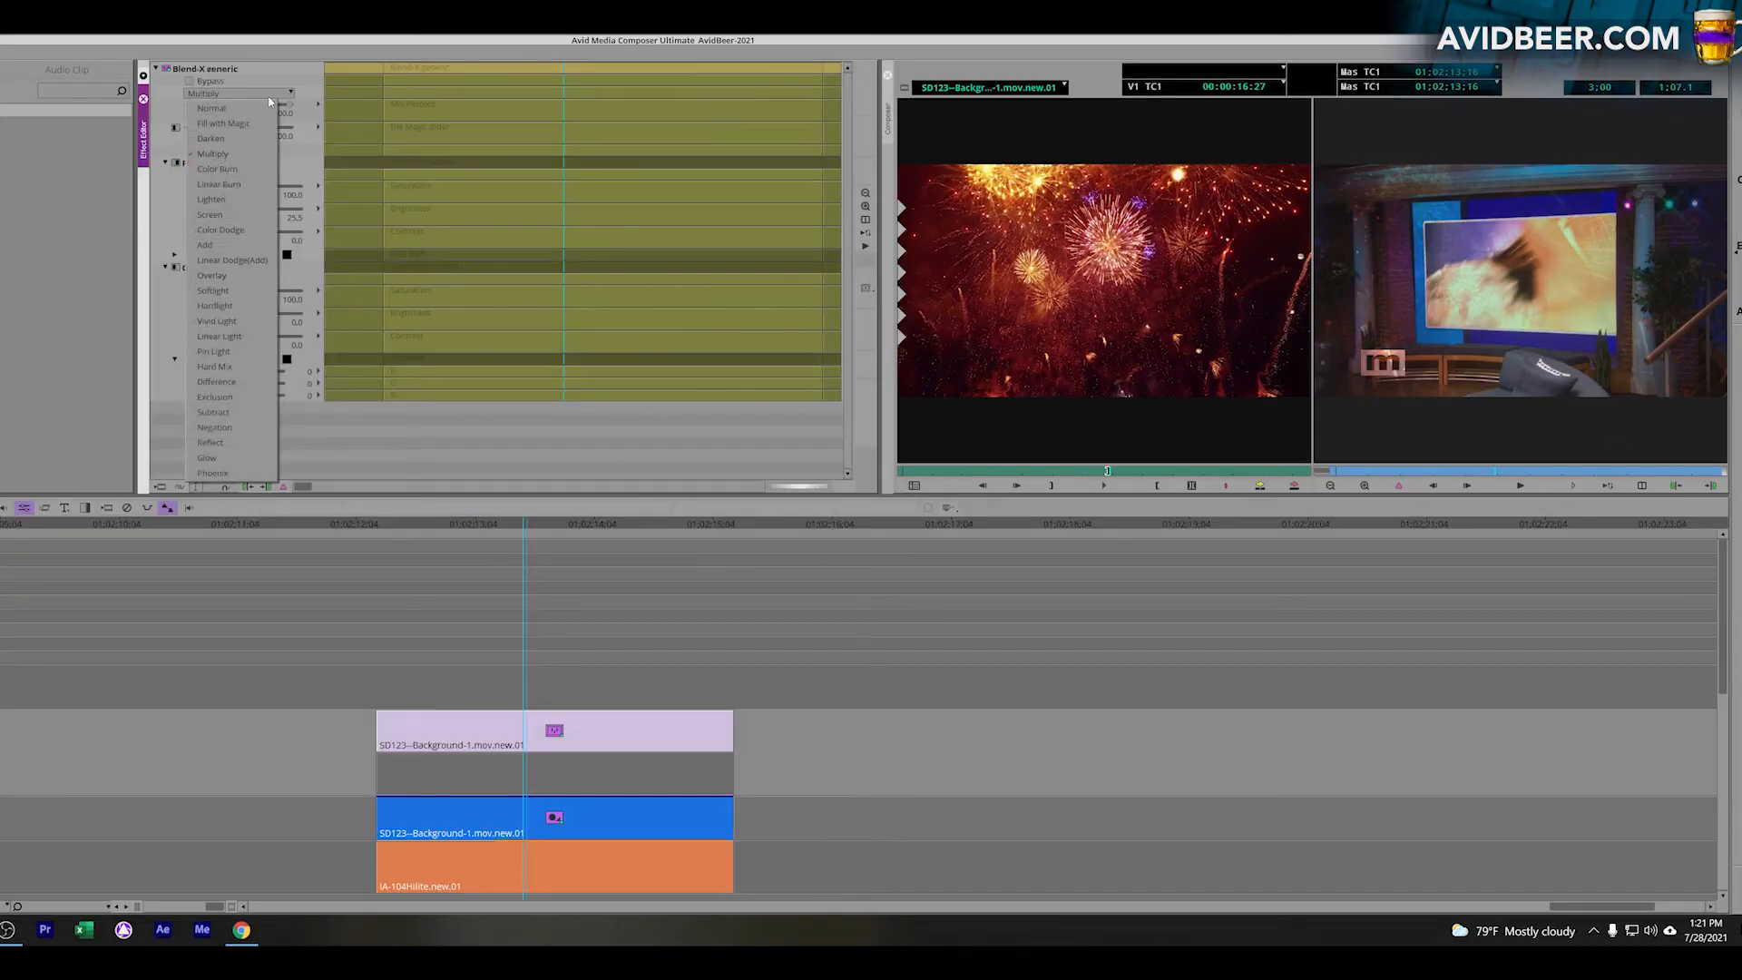
{"action": "left_click", "coordinate": [236, 214]}
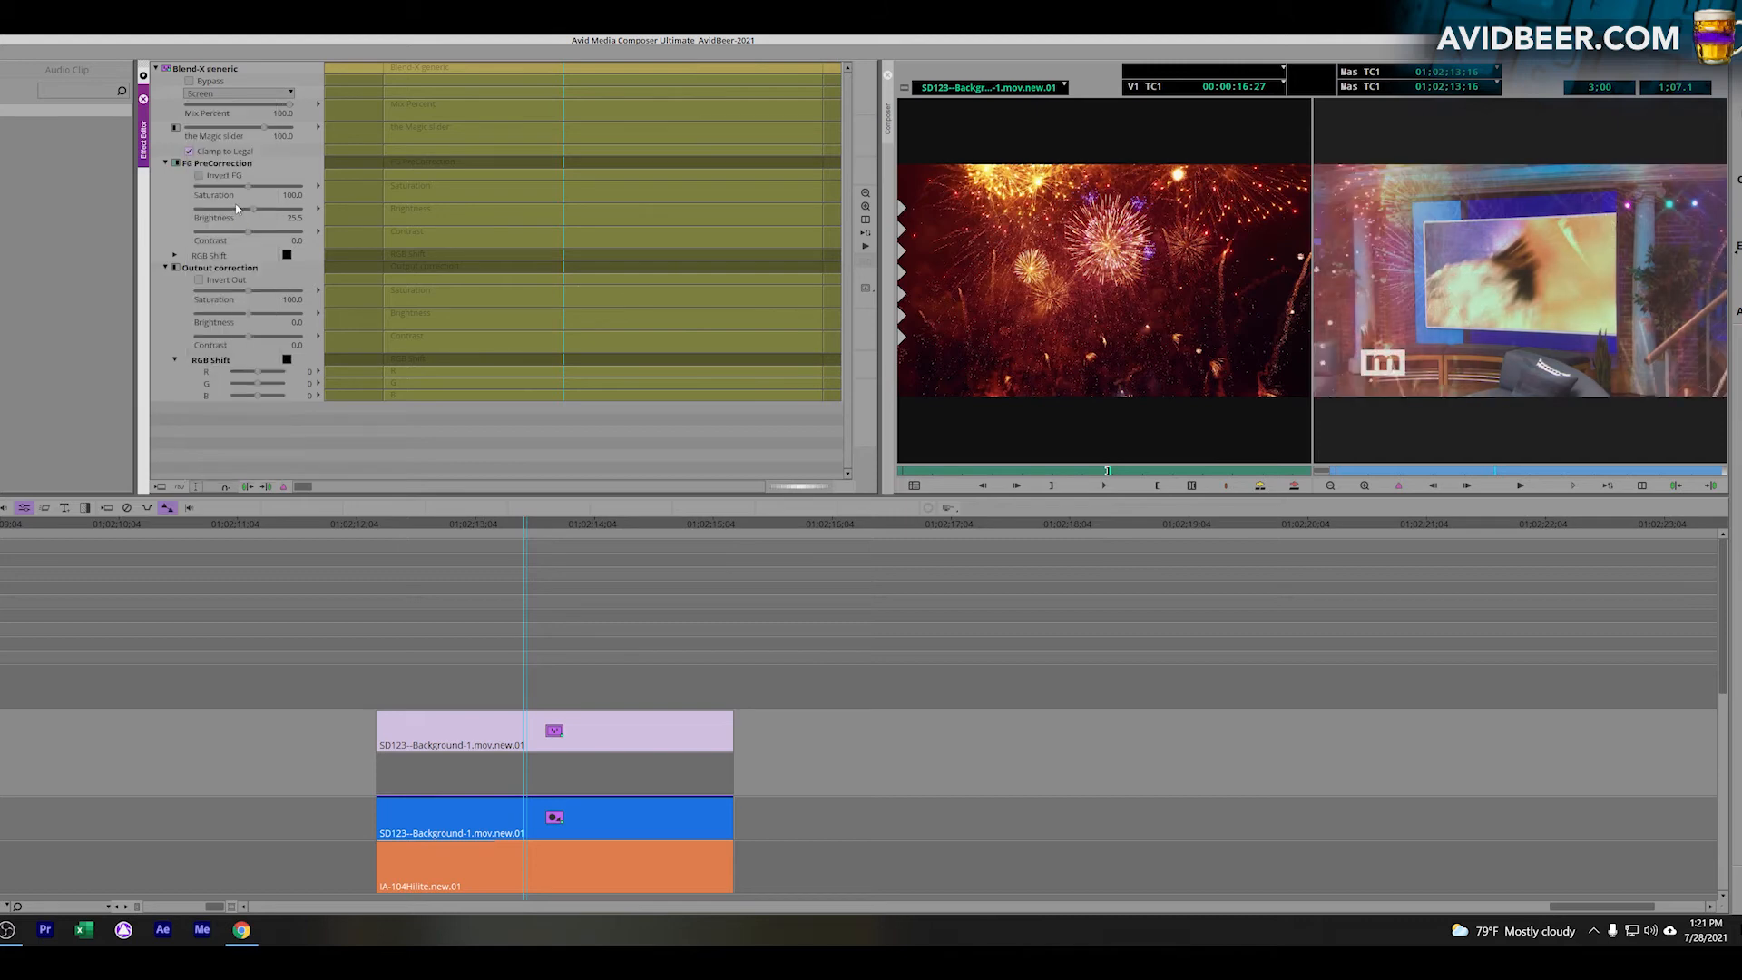
Step: Try the Darken blend mode on the nested Blend-X effect and return it to Screen
{"action": "left_click", "coordinate": [269, 96]}
{"action": "left_click", "coordinate": [262, 144]}
{"action": "left_click", "coordinate": [264, 94]}
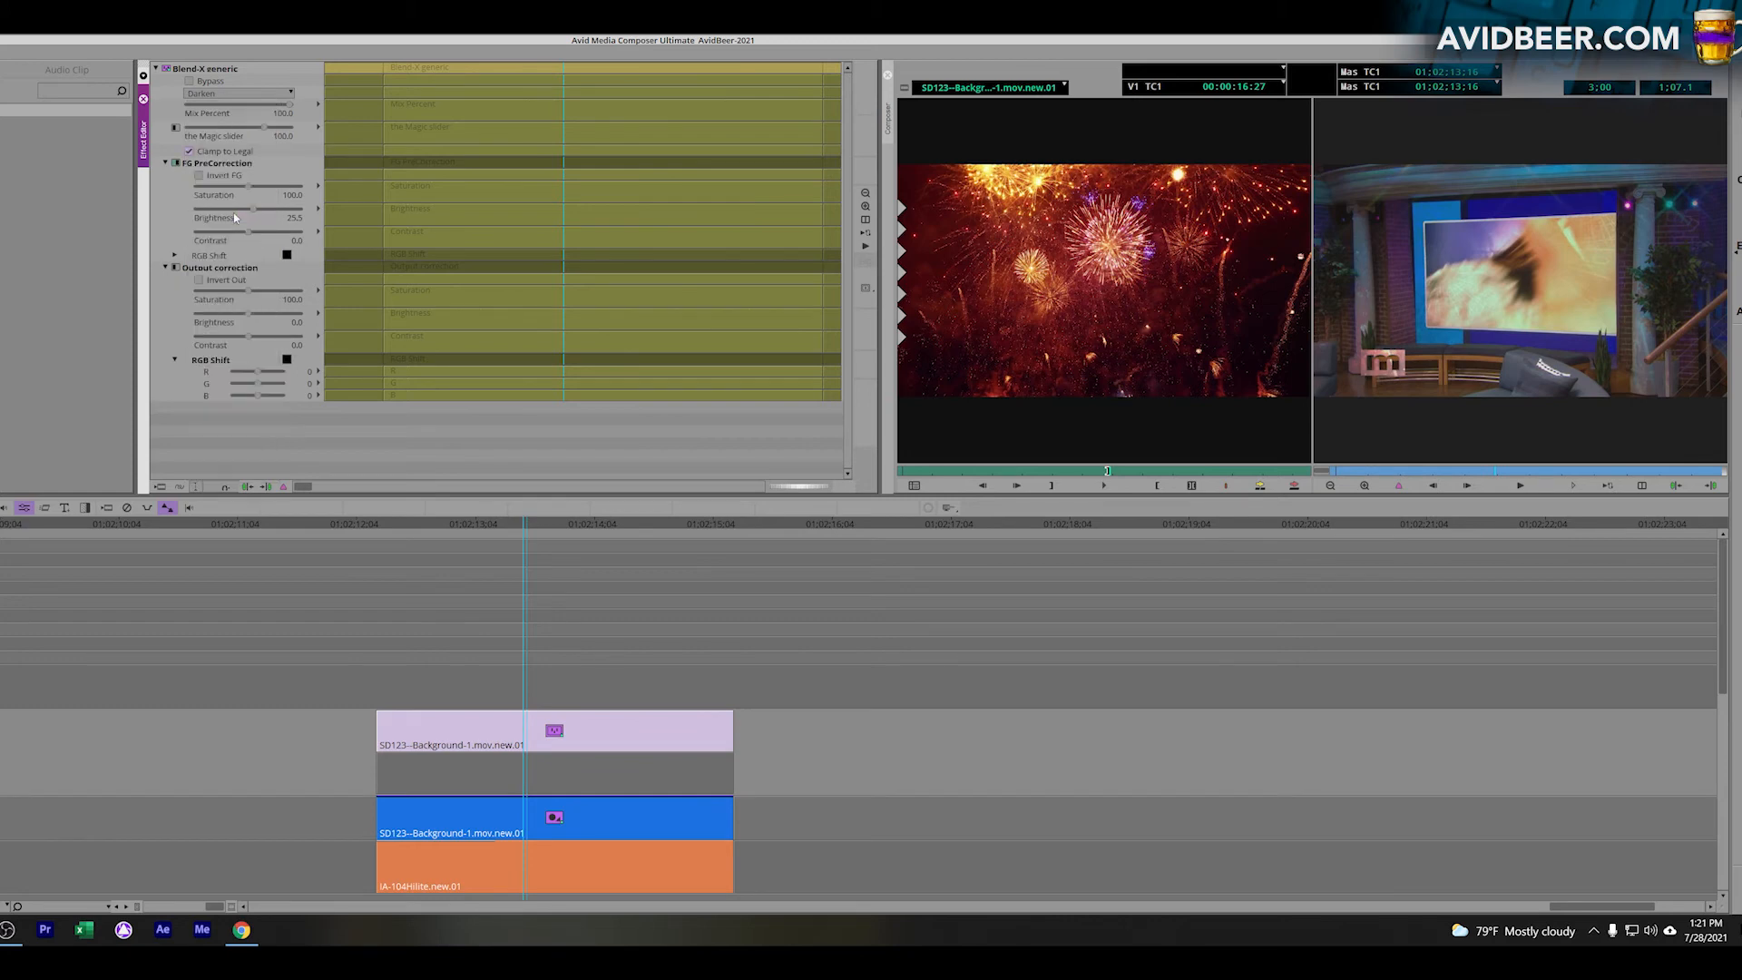
{"action": "left_click", "coordinate": [232, 213]}
Step: Switch to Chrome to show the Blend-X developer's DJFio bio page
{"action": "left_click", "coordinate": [242, 930]}
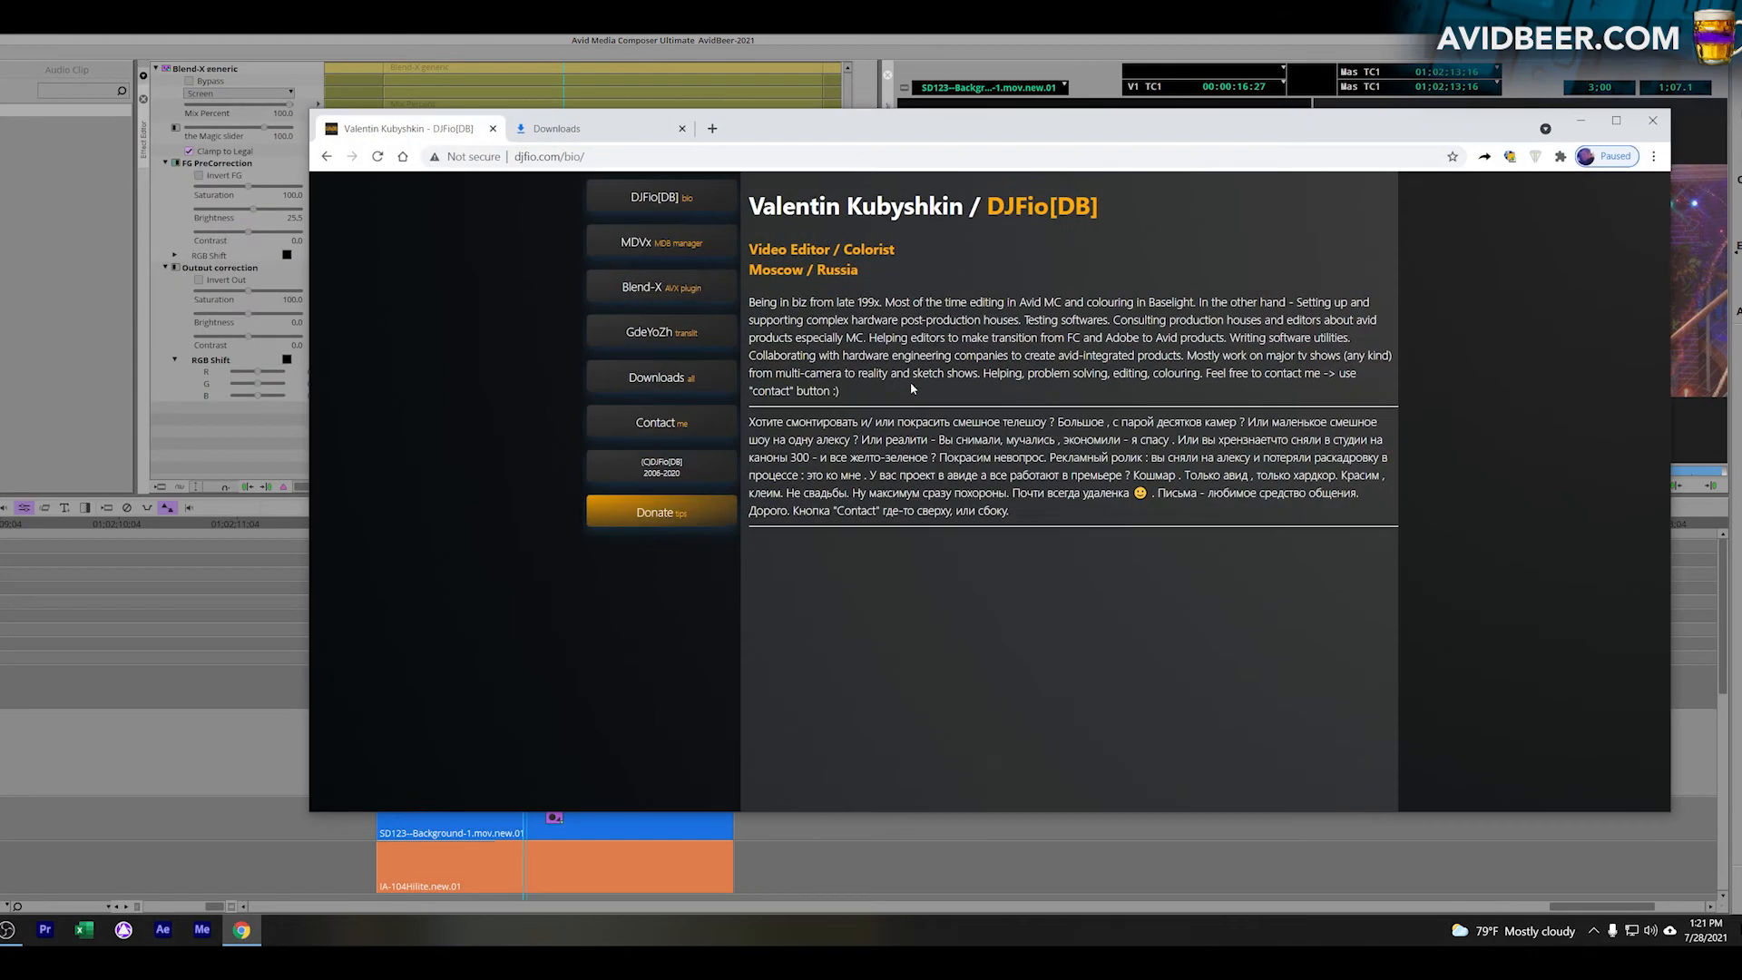